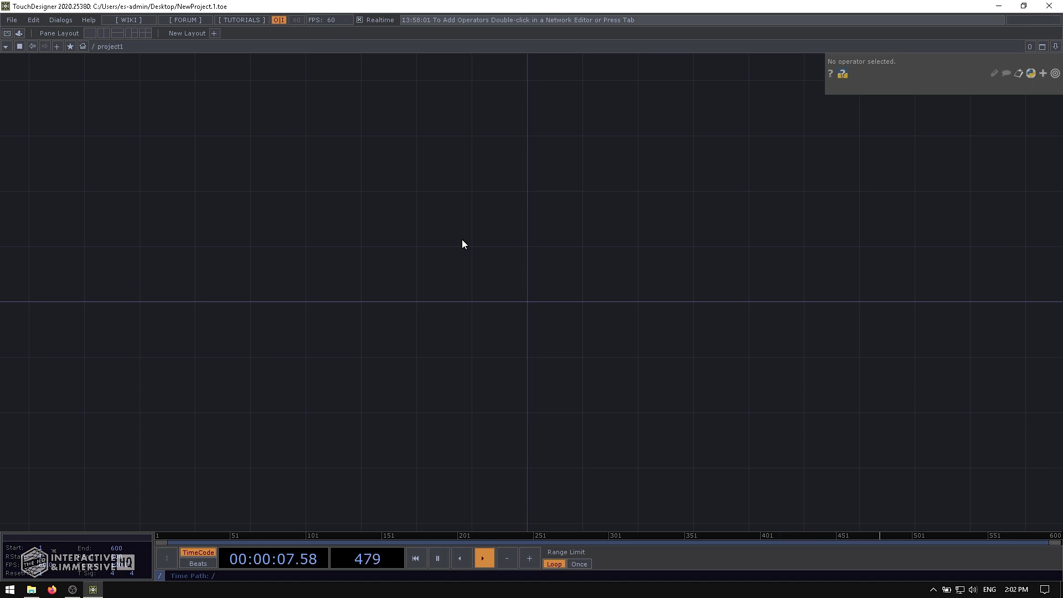
- Create a Text TOP in the network and stack three copies of it below
key(Tab)
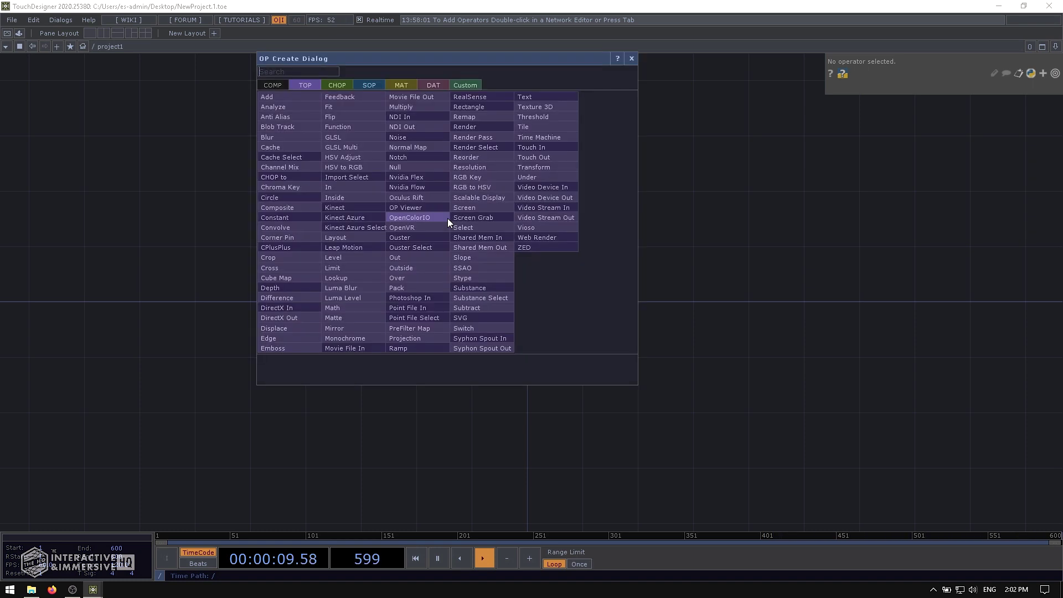
click(540, 97)
click(453, 143)
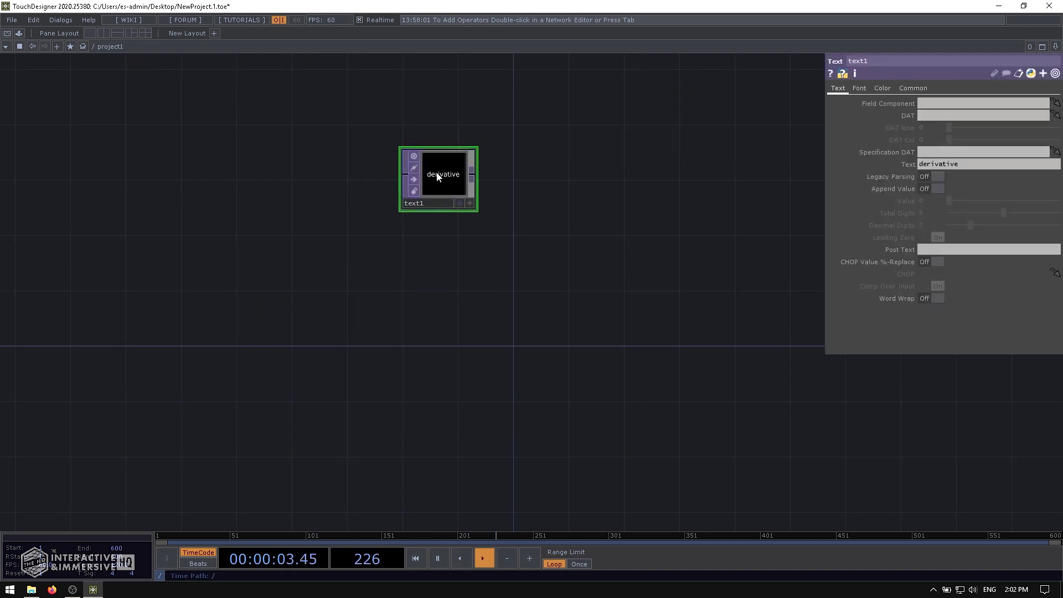
key(ctrl+c)
key(ctrl+v)
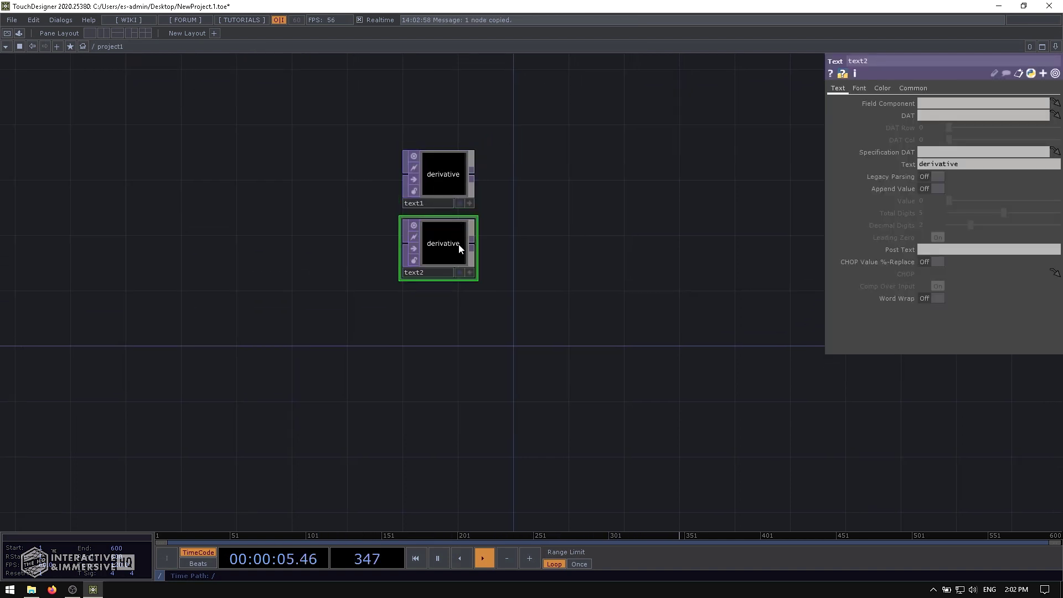
key(ctrl+v)
key(ctrl+v)
- Set the text of text1 to "Monday" and the text of text2 to "Tuesday"
click(432, 162)
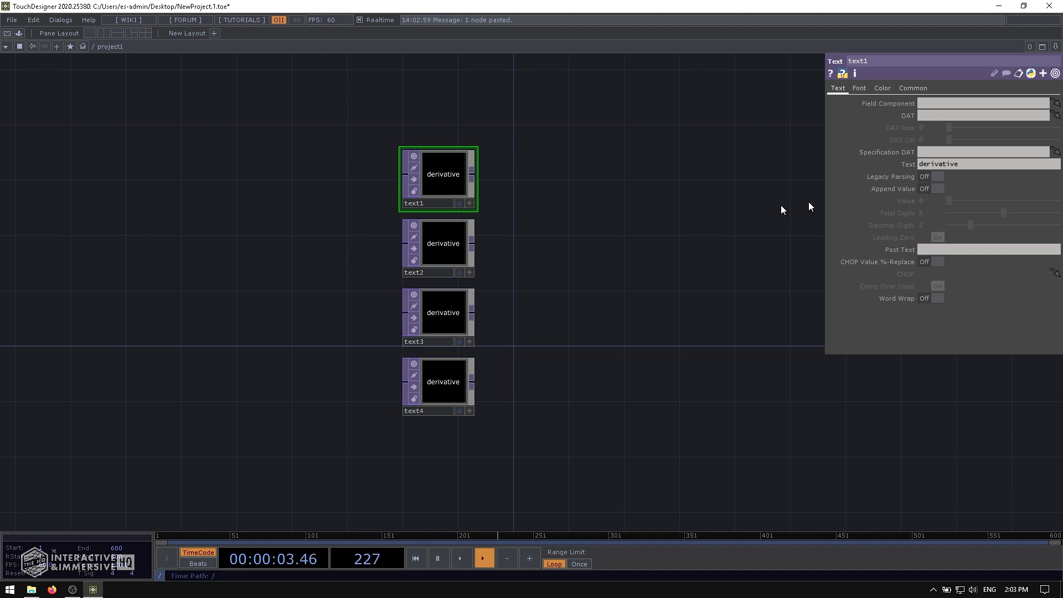
click(955, 167)
text(Monday)
click(431, 241)
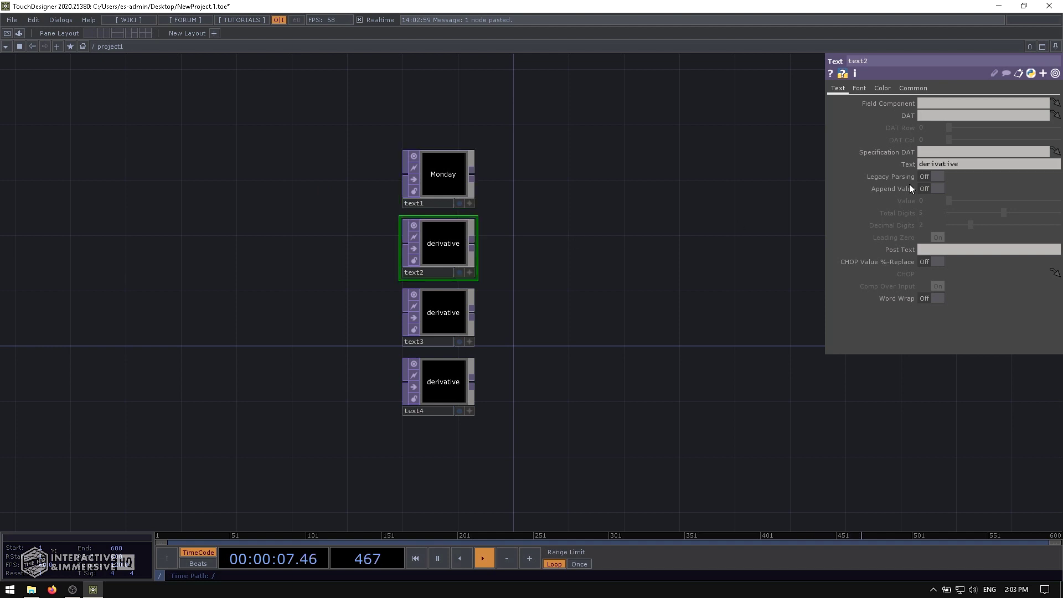
click(971, 161)
text(Tuesday)
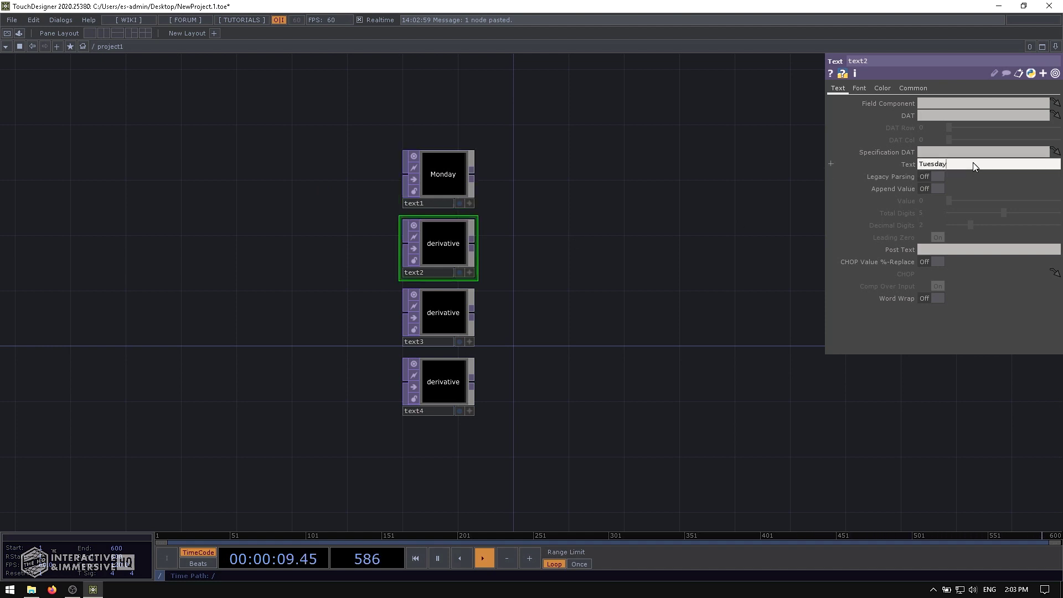
key(Return)
- Set the text of text3 to "10" and the text of text4 to "15"
click(468, 293)
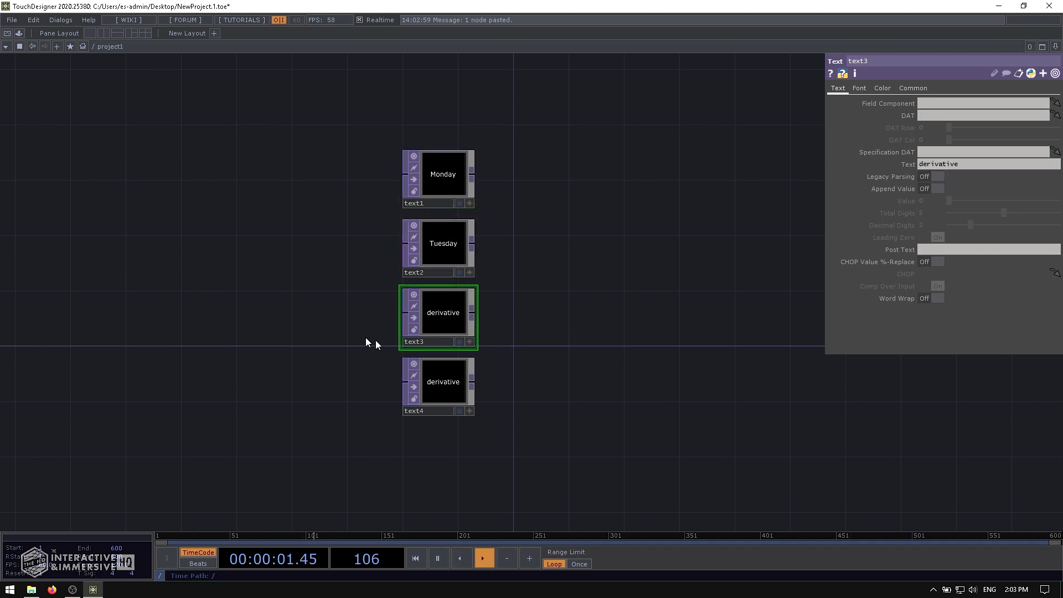
click(945, 162)
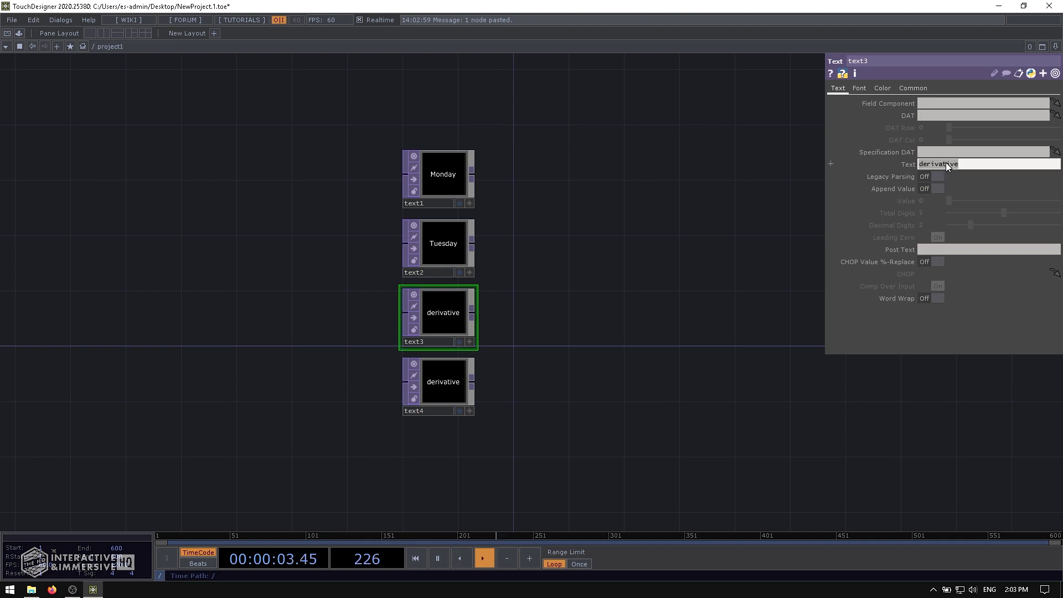
text(10)
key(Return)
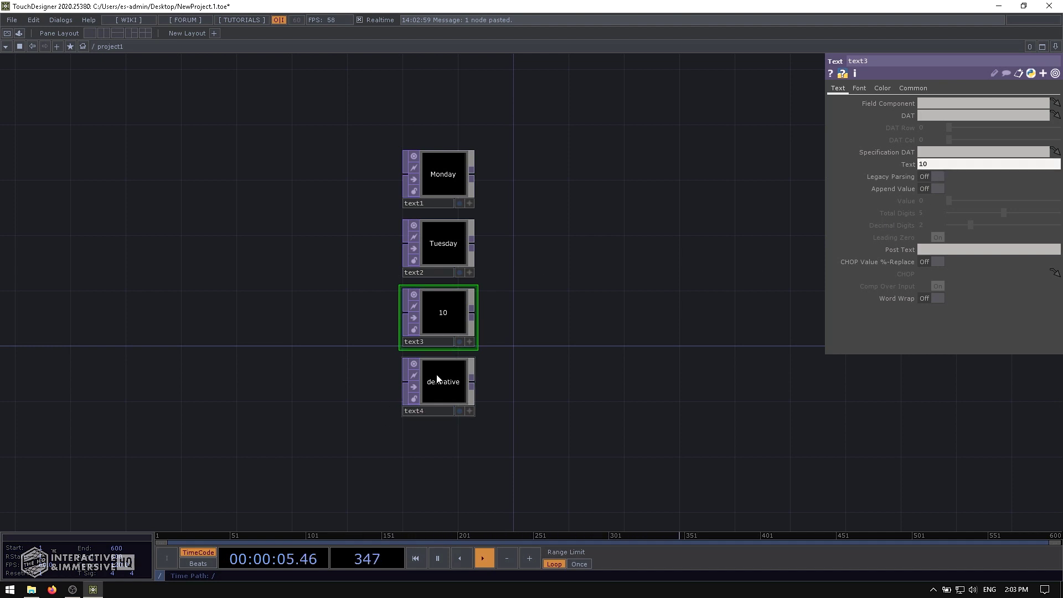
click(437, 378)
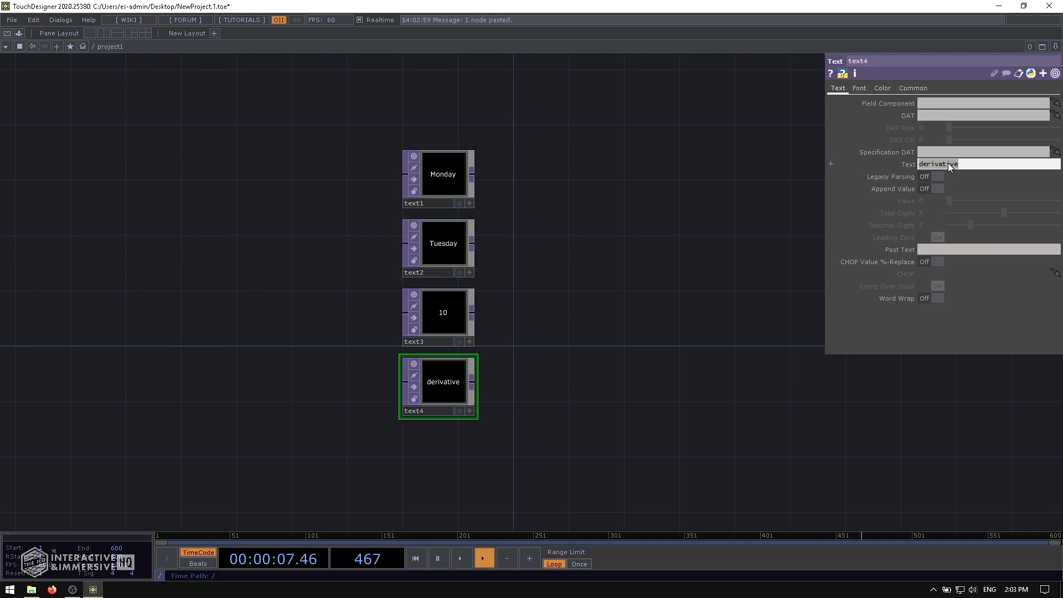
text(15)
key(Return)
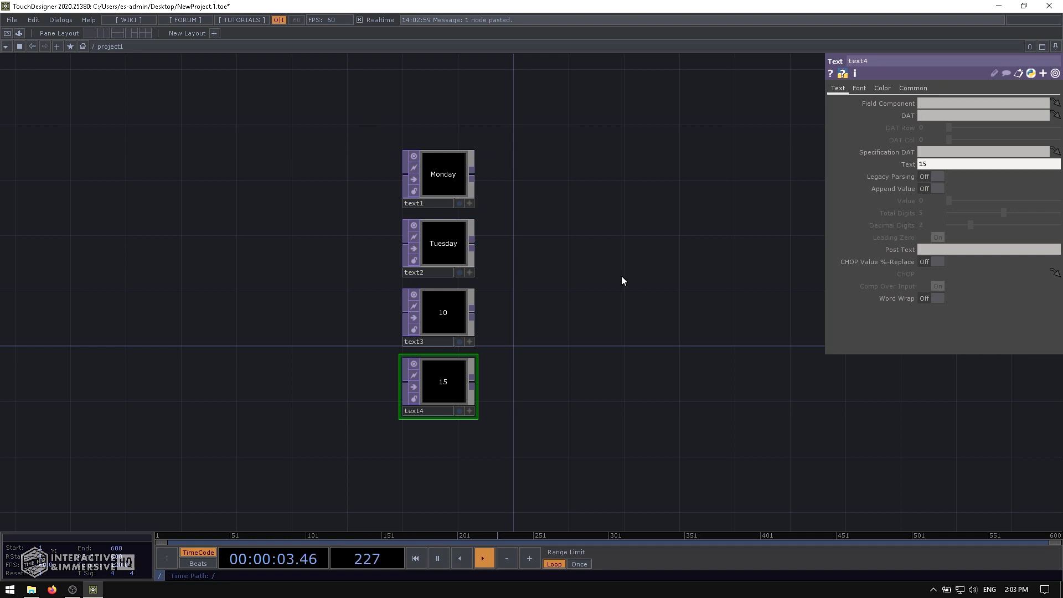
drag(335, 95, 537, 426)
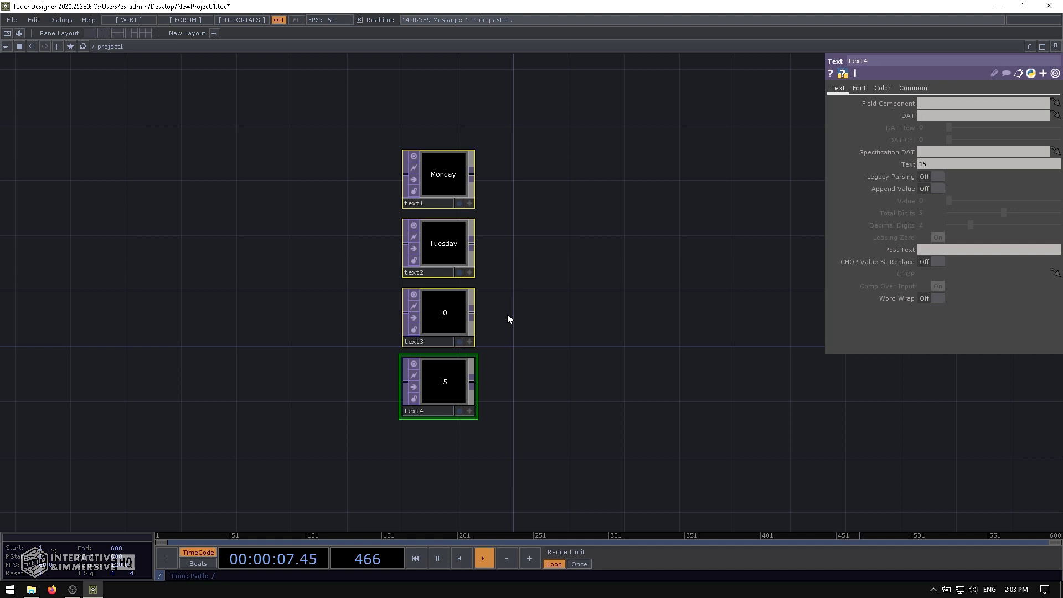
click(448, 179)
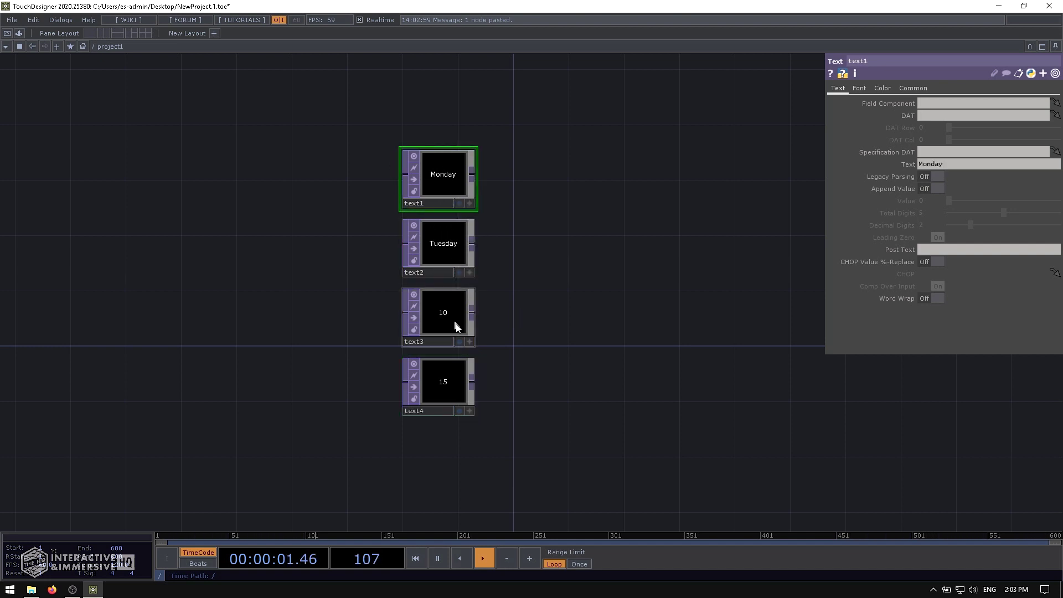
click(450, 382)
drag(486, 399, 481, 219)
drag(498, 371, 405, 464)
- Add an Over TOP to the right of the text nodes
scroll(415, 370, down, 3)
drag(434, 283, 395, 339)
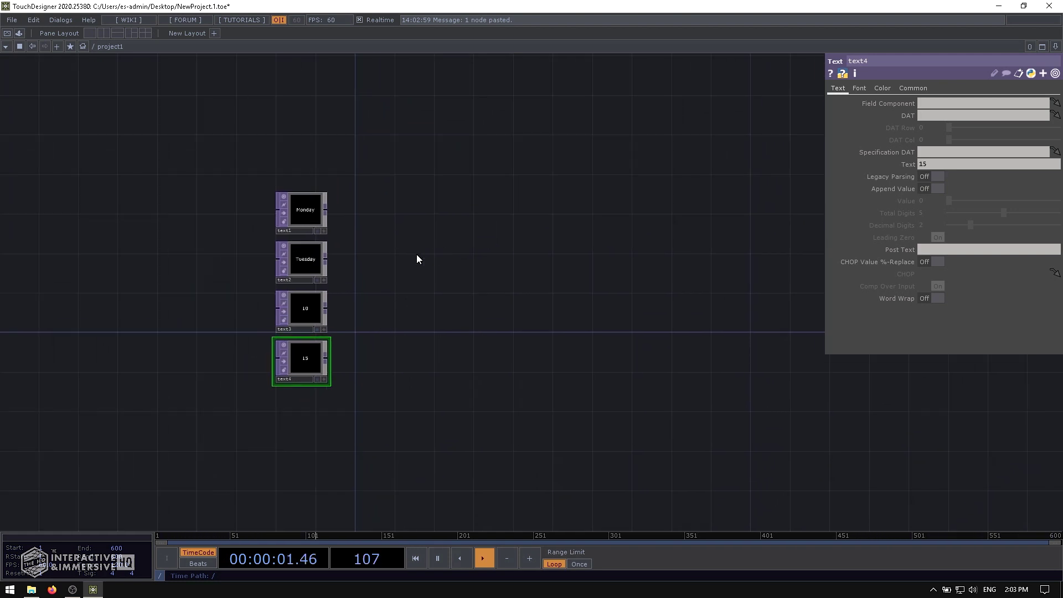
key(Tab)
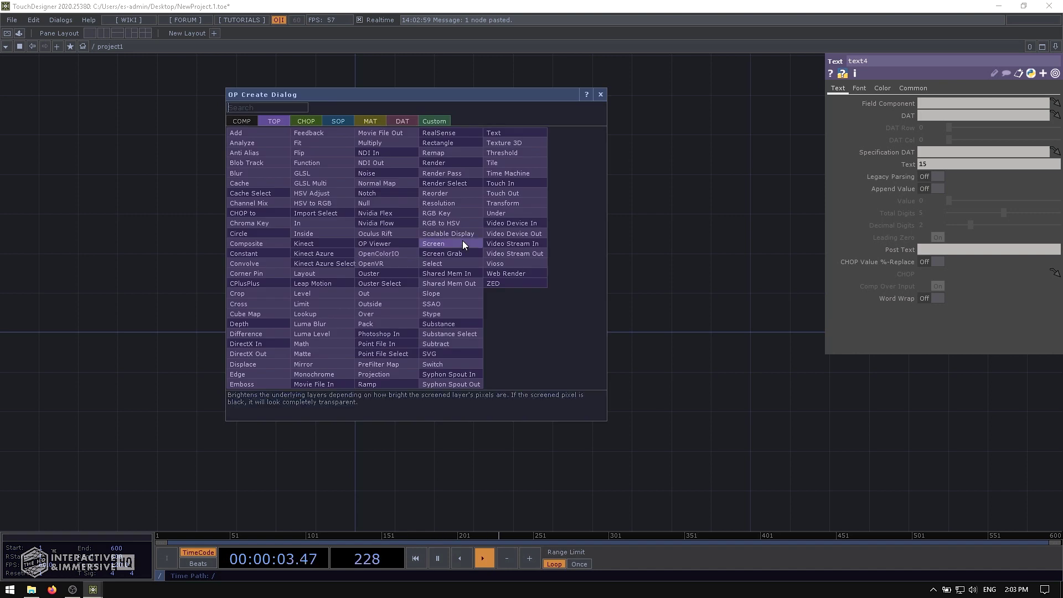
text(over)
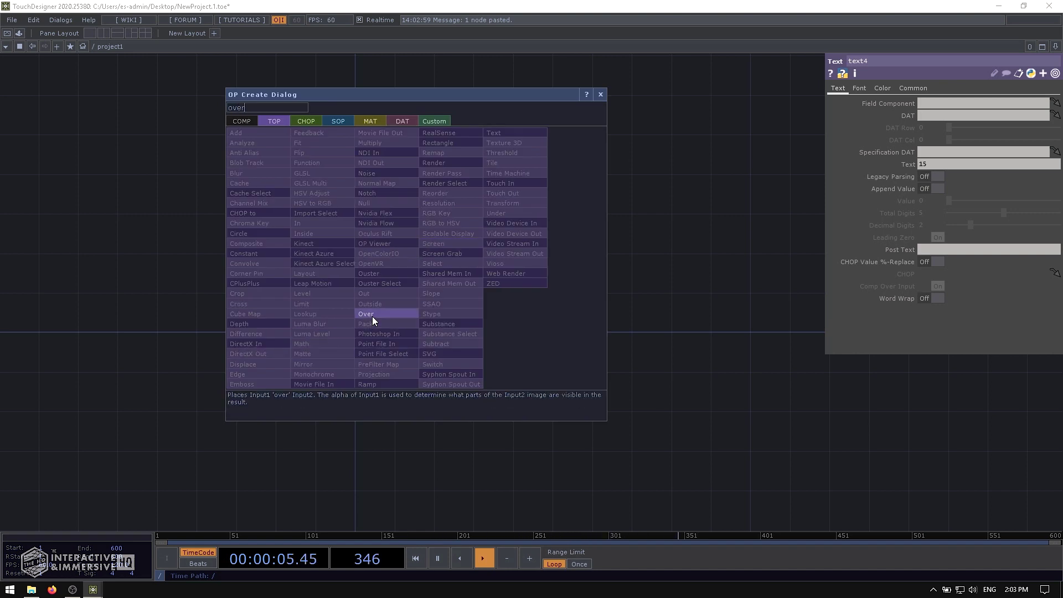
click(372, 314)
click(437, 235)
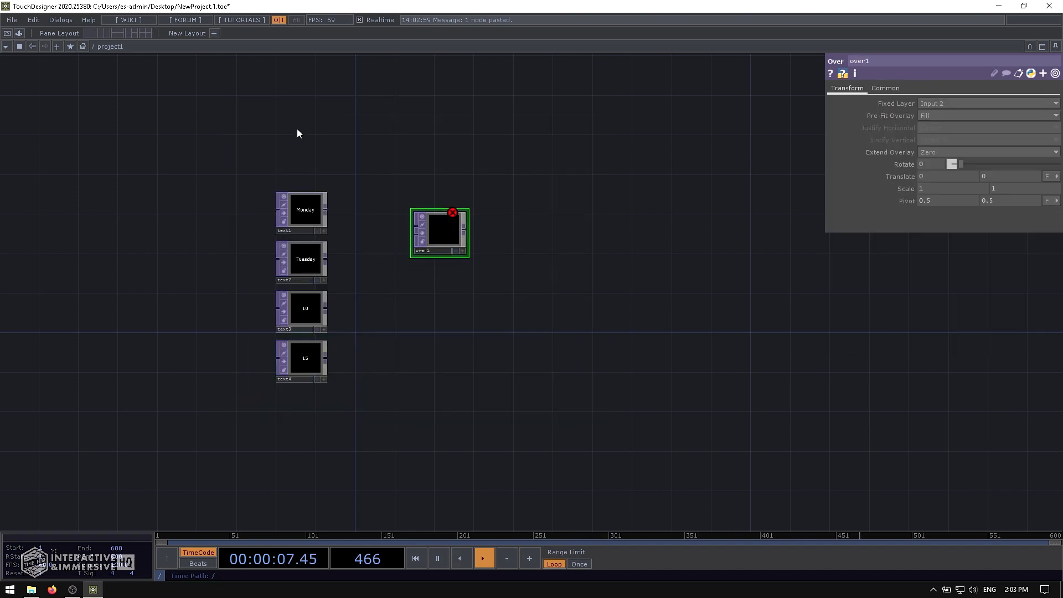
- Add a Constant TOP above text1, then wire text1 into over1's first input and the constant into its second
key(Tab)
text(con)
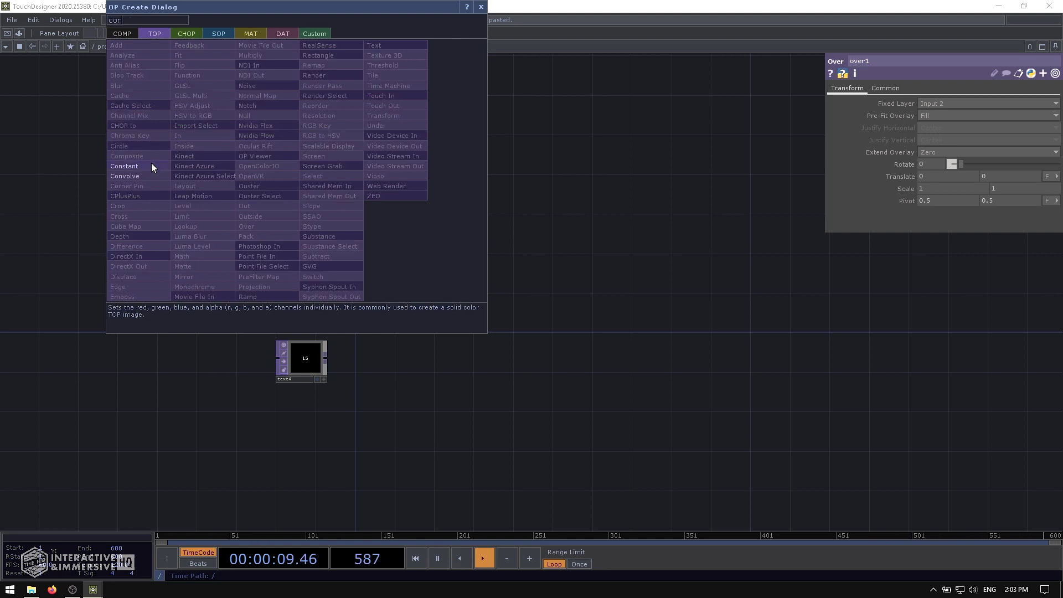
click(151, 164)
key(ctrl+v)
click(301, 154)
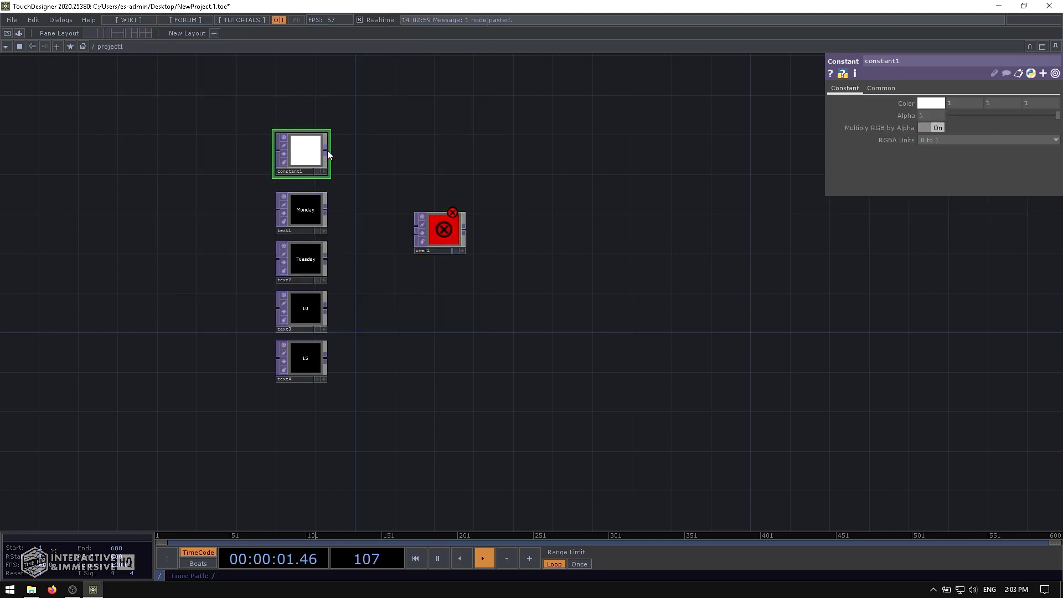
drag(327, 151, 402, 240)
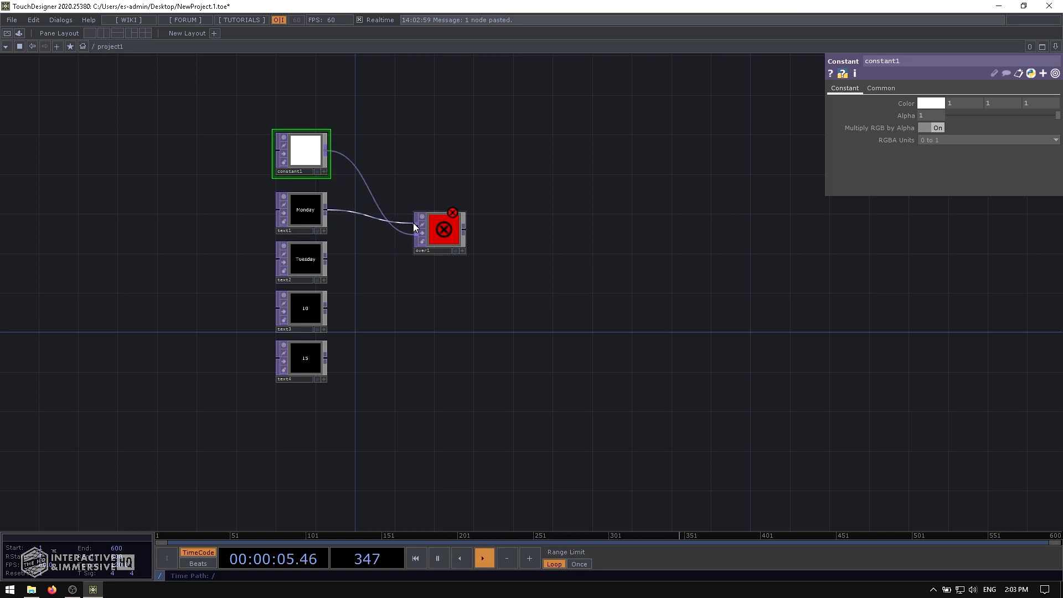
drag(328, 210, 414, 225)
- Make constant1 fully transparent with alpha 0 and set its resolution to 1000 x 300
drag(967, 116, 894, 126)
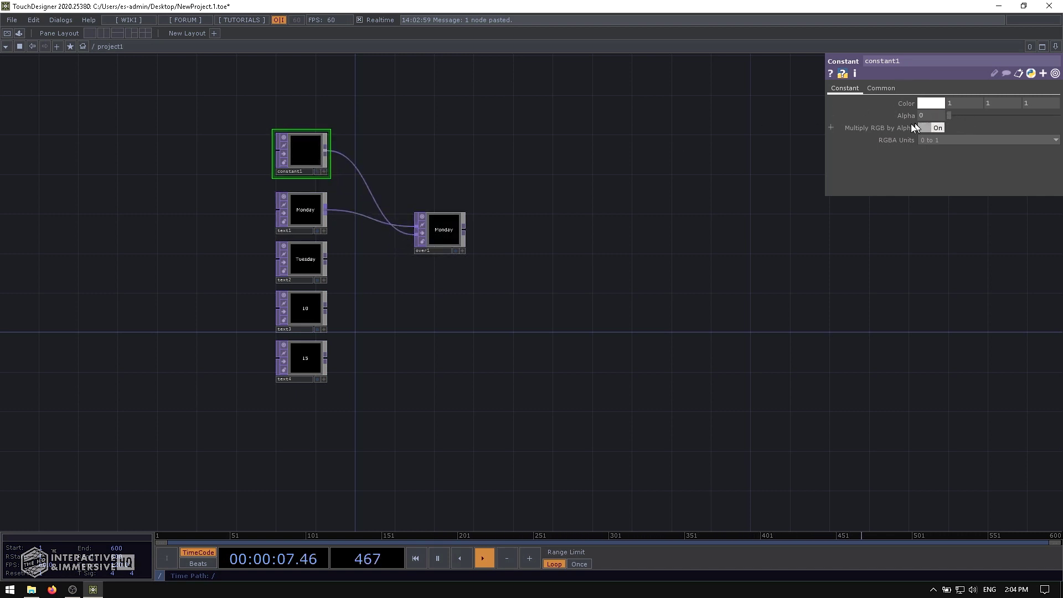
click(881, 88)
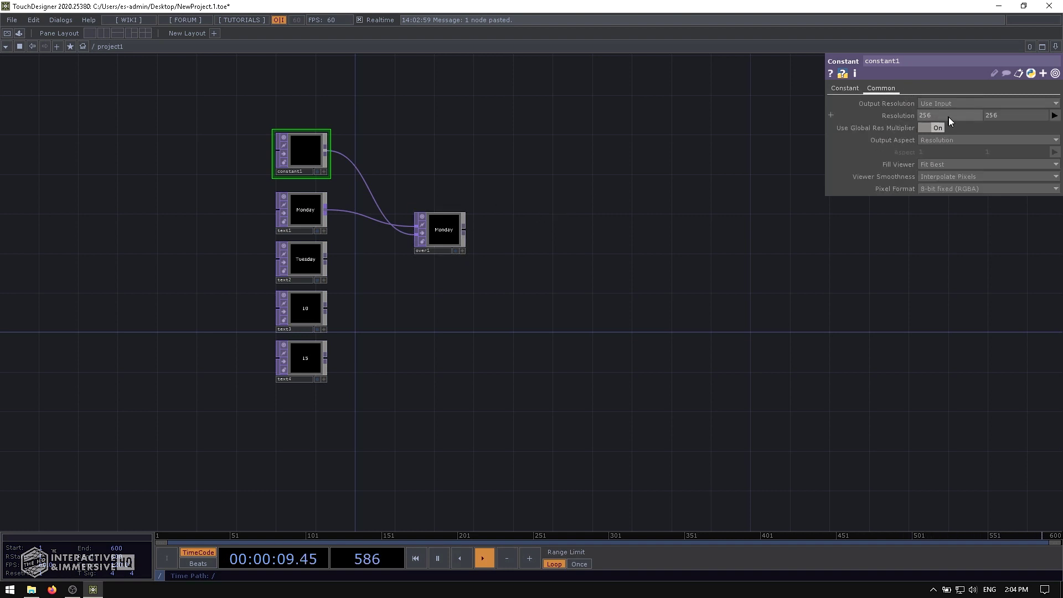
text(1000)
key(Return)
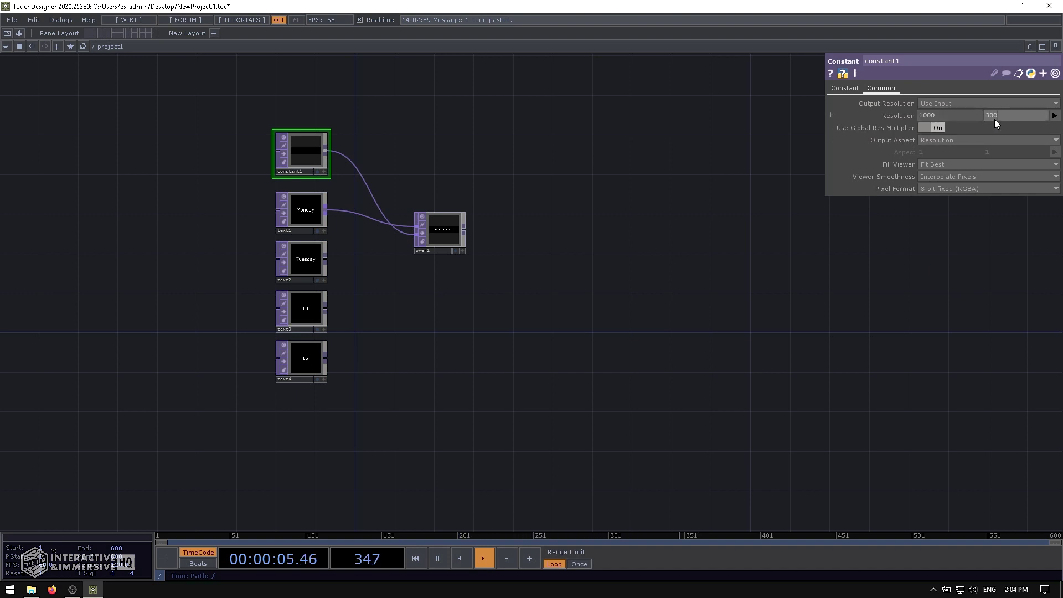
click(994, 118)
text(300)
key(Return)
- Move over1 up so it lines up with text1
scroll(342, 133, up, 3)
scroll(337, 133, up, 1)
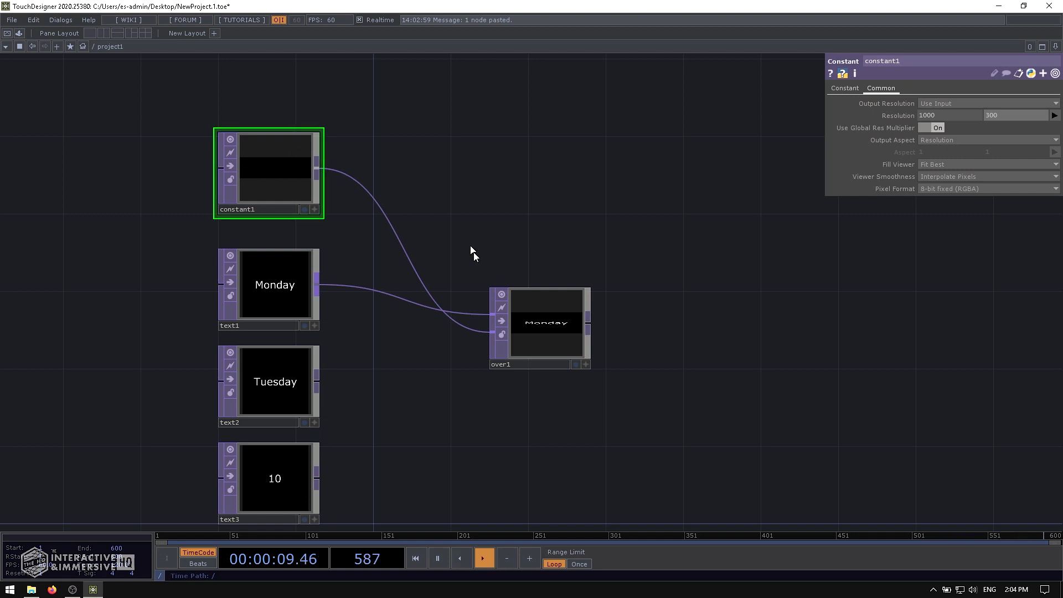
click(523, 307)
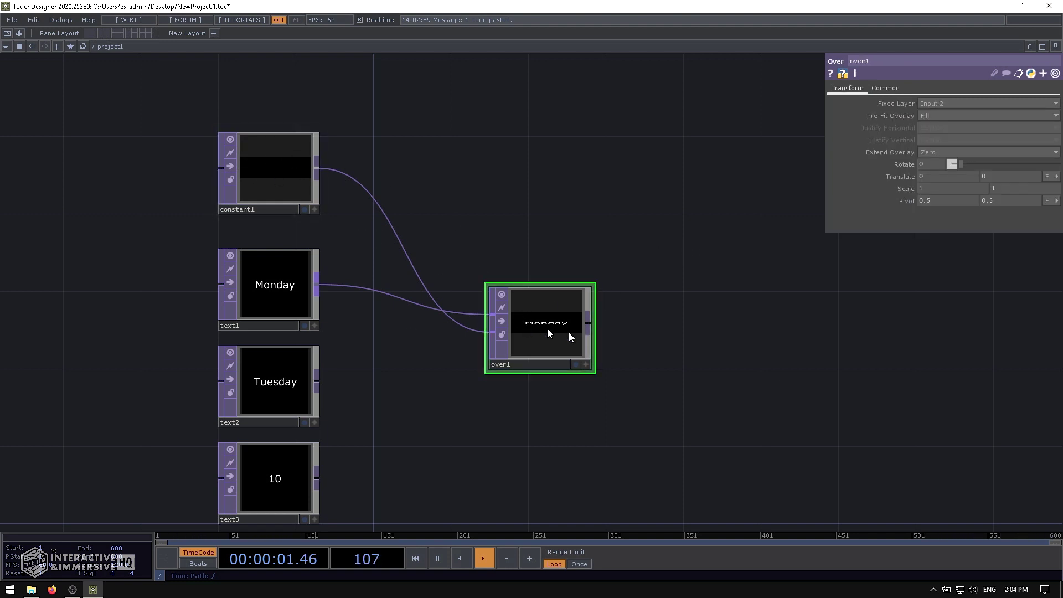
drag(566, 330, 565, 292)
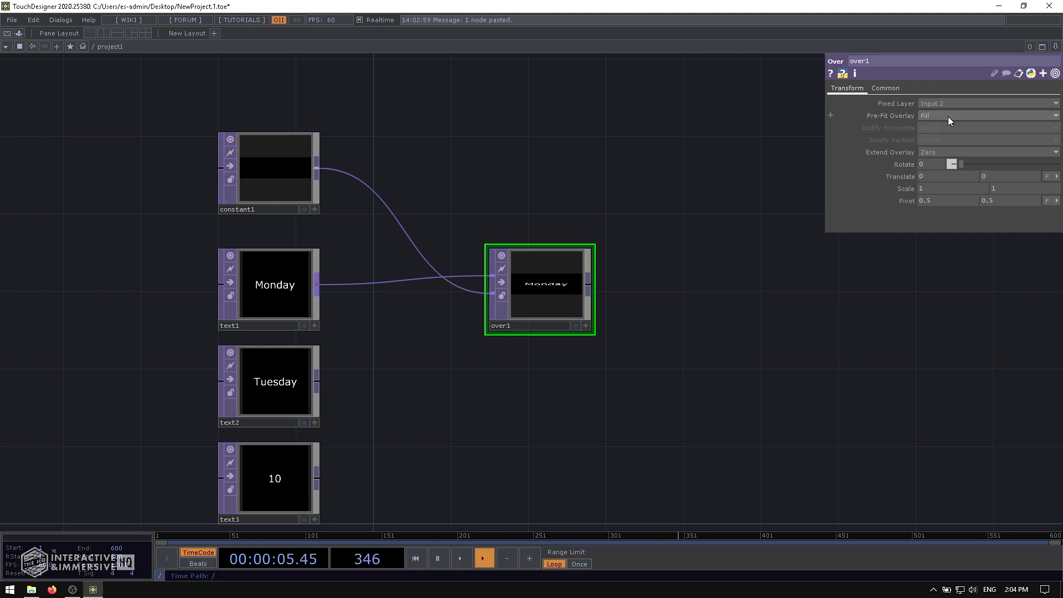
- Set over1's Pre-Fit Overlay to Native Resolution
scroll(564, 293, up, 5)
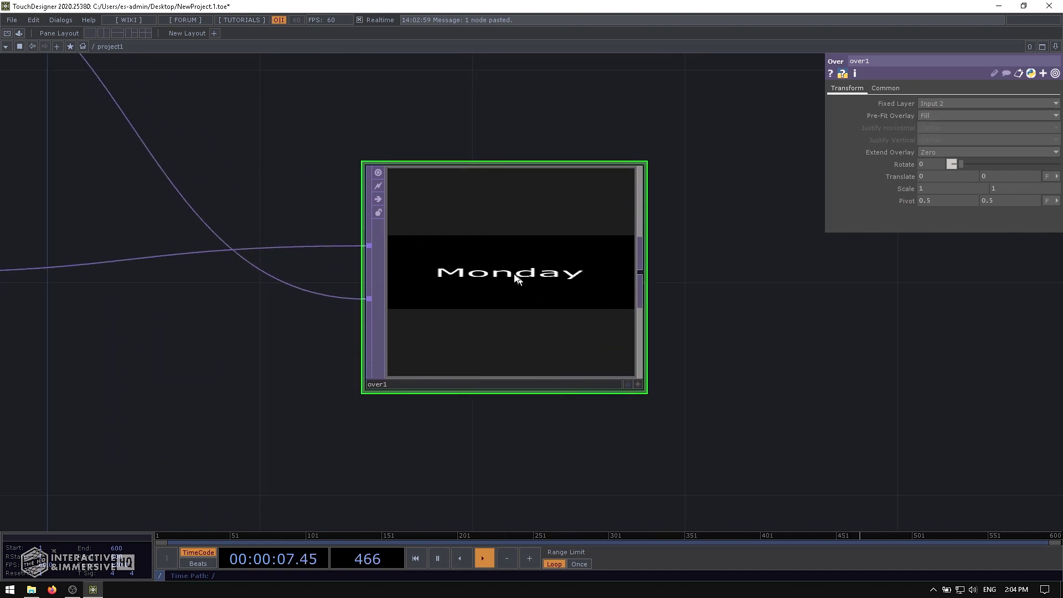
scroll(522, 263, down, 4)
click(927, 117)
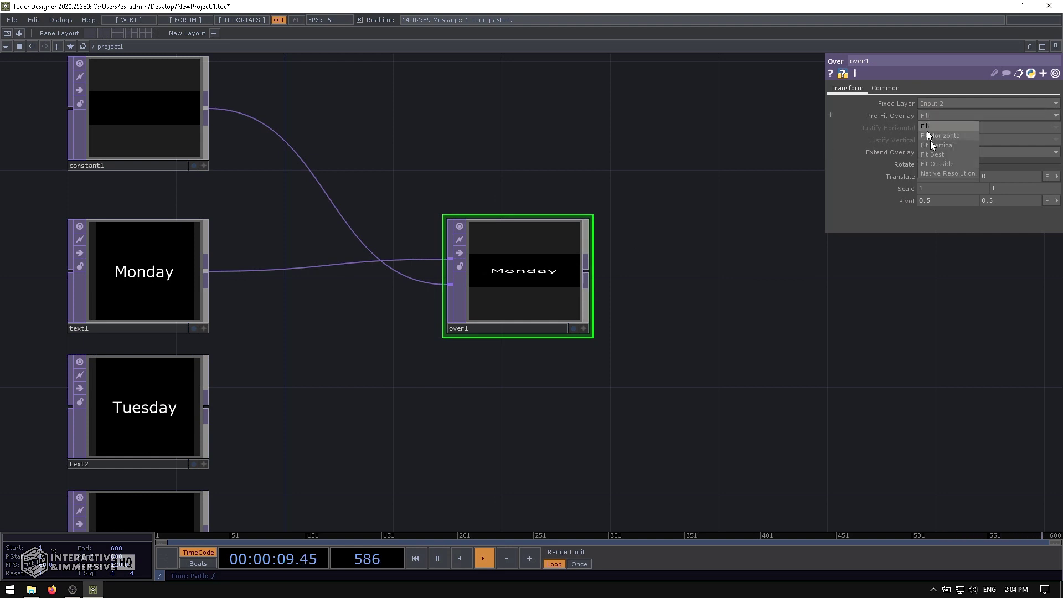
click(931, 172)
scroll(473, 284, up, 2)
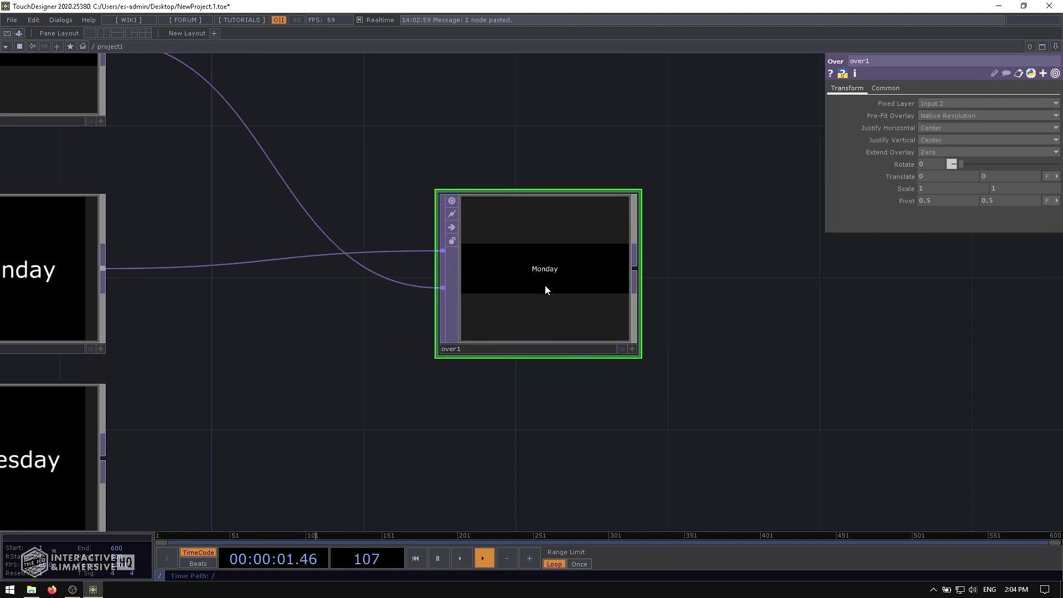
- Offset the overlay in over1 by setting Translate to -0.2 and 0.2
scroll(545, 286, down, 3)
scroll(549, 285, up, 3)
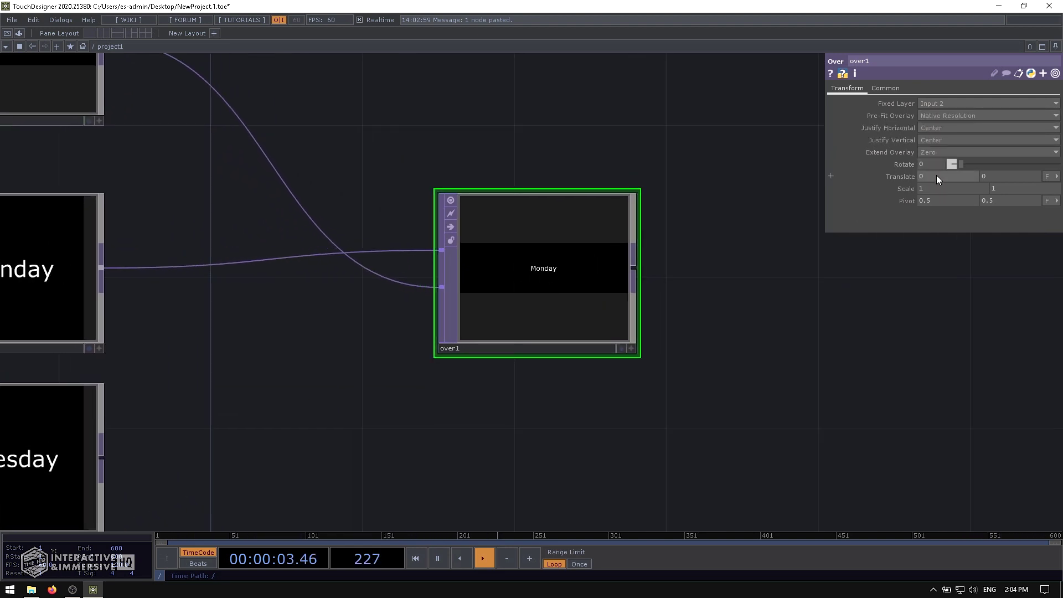
middle_drag(935, 176, 930, 166)
mouse_move(1002, 176)
middle_down()
mouse_move(1002, 191)
mouse_move(1002, 159)
middle_up()
- Duplicate over1 beside text2, wire text2 into the copy's first input and over1 into its second, and shift over1 left
middle_drag(710, 230, 712, 303)
drag(711, 304, 640, 201)
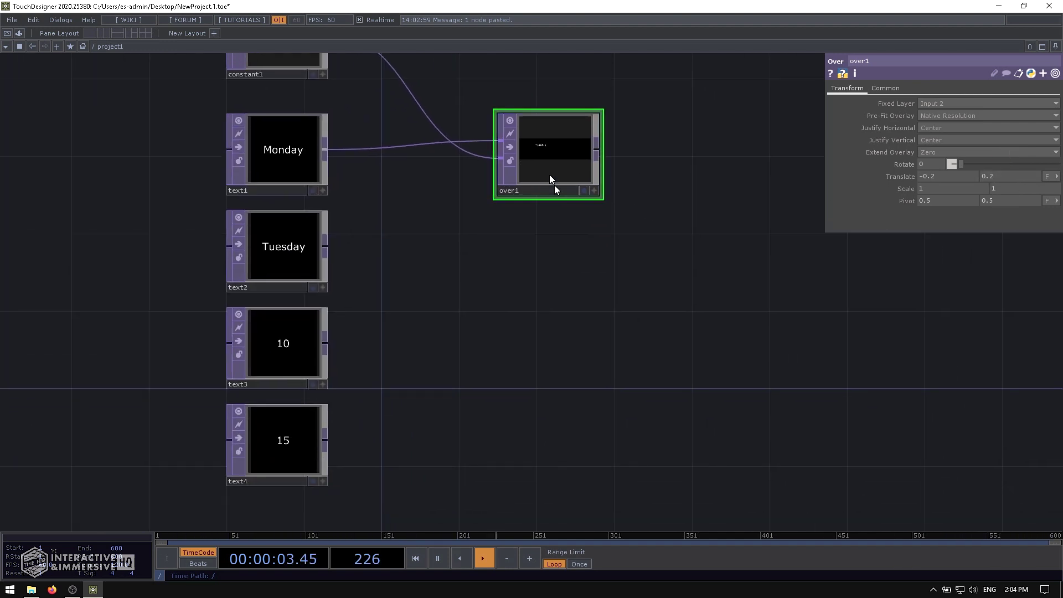
key(ctrl+c)
key(ctrl+v)
drag(554, 266, 643, 245)
drag(596, 145, 598, 244)
drag(331, 251, 504, 223)
drag(526, 154, 468, 155)
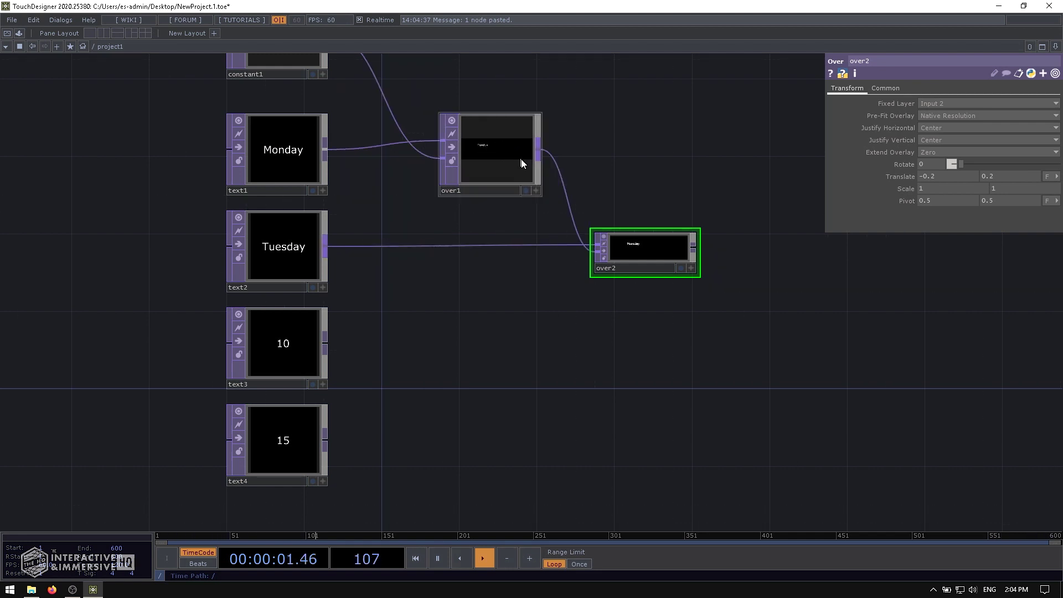
- Set the horizontal Translate of over2 to 0.2
drag(541, 194, 510, 155)
scroll(652, 245, up, 5)
scroll(653, 245, up, 2)
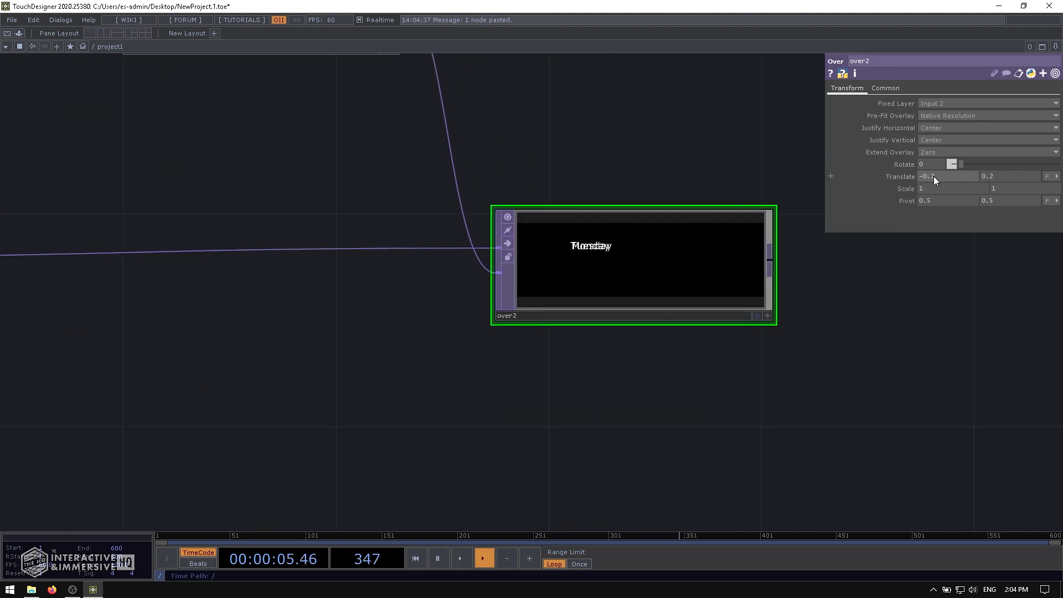
mouse_move(933, 177)
middle_down()
mouse_move(932, 191)
mouse_move(948, 191)
mouse_move(933, 161)
middle_up()
- Duplicate over2 beside text3, wiring text3 into the copy's first input and over2 into its second
scroll(647, 254, down, 4)
key(ctrl+c)
key(ctrl+v)
scroll(720, 235, down, 3)
drag(687, 192, 582, 261)
drag(320, 285, 590, 242)
drag(625, 244, 636, 285)
- Duplicate over3 beside text4, wire text4 and over3 into the copy, and stagger the Over nodes diagonally
key(ctrl+c)
key(ctrl+v)
drag(643, 343, 771, 382)
drag(690, 283, 720, 382)
drag(319, 380, 570, 352)
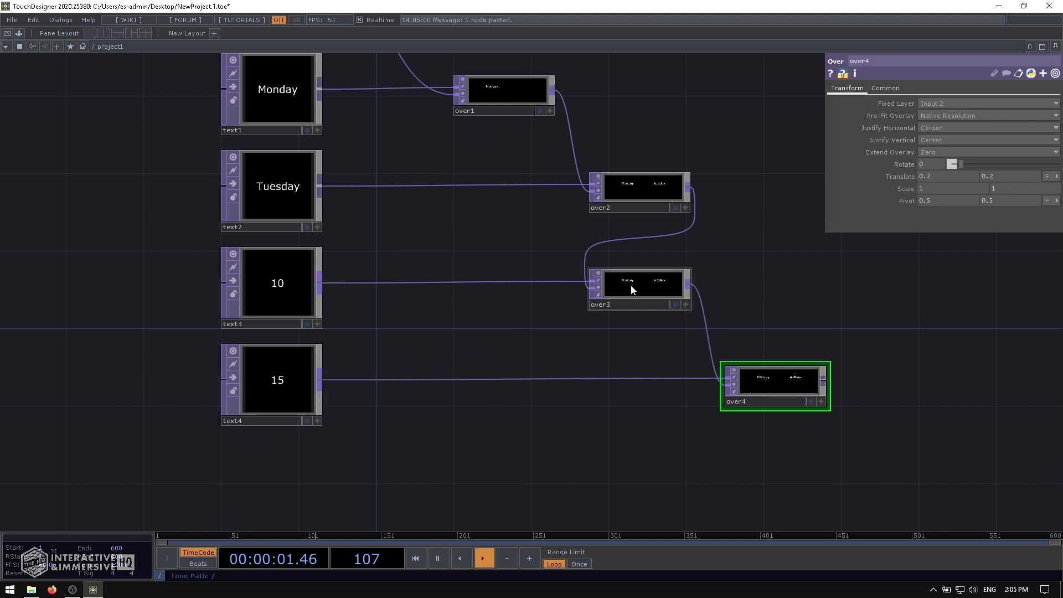
drag(629, 289, 766, 288)
mouse_move(799, 391)
mouse_down()
mouse_move(624, 392)
mouse_move(769, 368)
mouse_move(800, 372)
mouse_move(799, 392)
mouse_up()
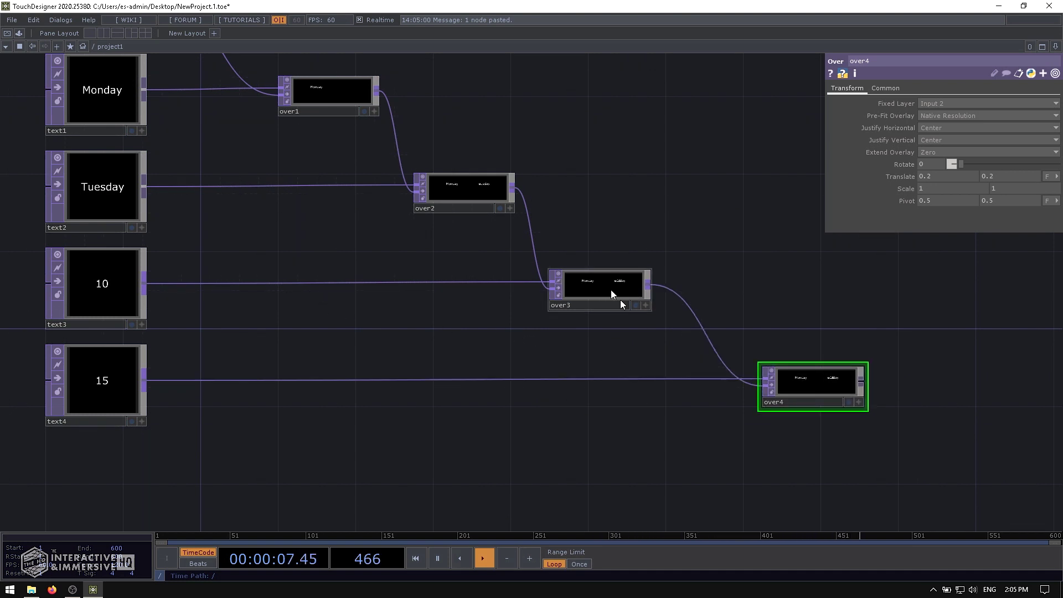
- Lower the 15 beneath Tuesday by reducing the vertical Translate of over4
scroll(773, 380, up, 5)
mouse_move(1001, 177)
middle_down()
mouse_move(1003, 192)
mouse_move(971, 193)
mouse_move(997, 188)
middle_up()
drag(741, 258, 899, 274)
- Set the Translate of over3 to -0.2 horizontally and 0 vertically
click(452, 153)
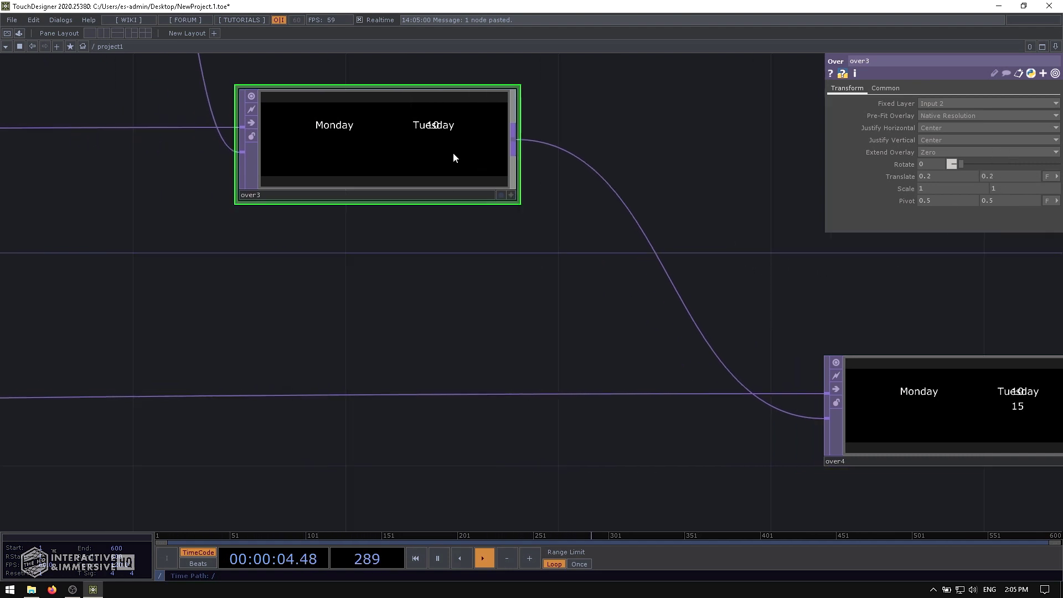
click(944, 179)
text(-.2)
key(Return)
mouse_move(1004, 177)
middle_down()
mouse_move(1006, 189)
mouse_move(1003, 178)
middle_up()
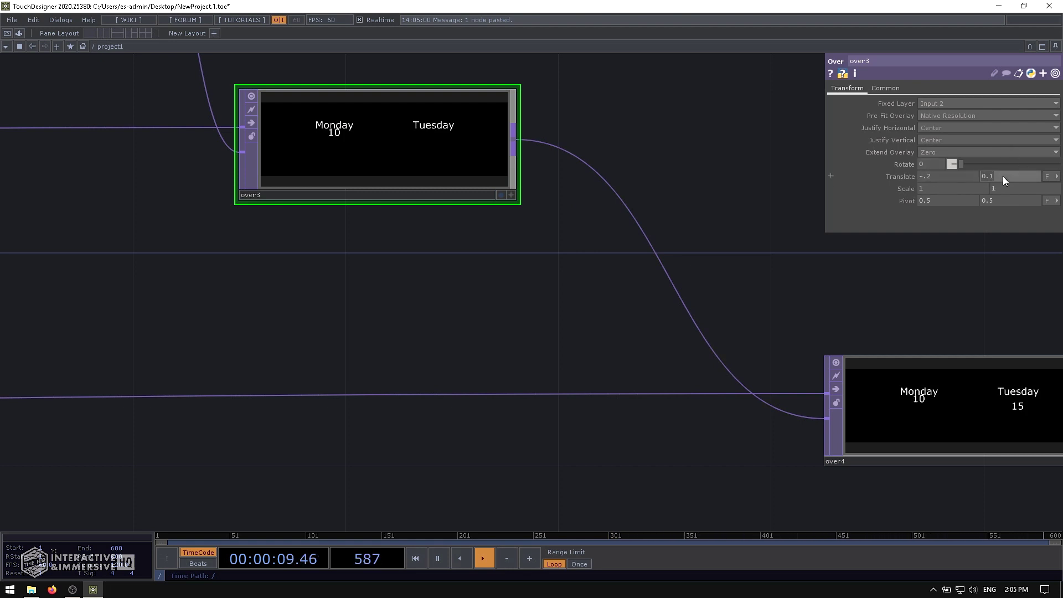
text(0)
key(Return)
- Examine the composited layout in over4 and the chain of Text and Over nodes that feeds it
scroll(736, 291, down, 3)
drag(720, 289, 439, 196)
scroll(678, 272, up, 3)
scroll(677, 271, up, 3)
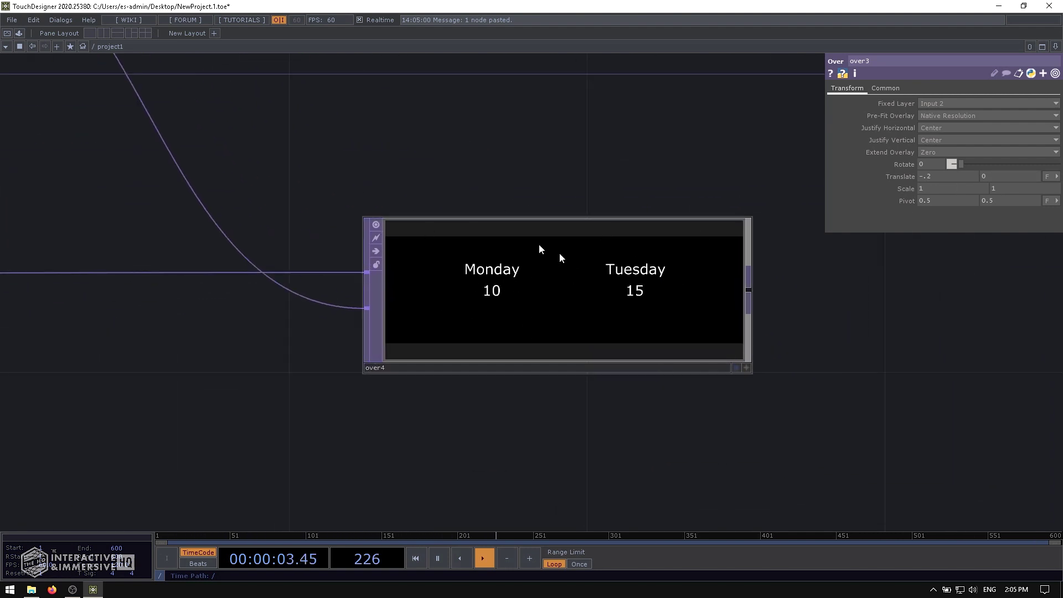
scroll(636, 258, down, 5)
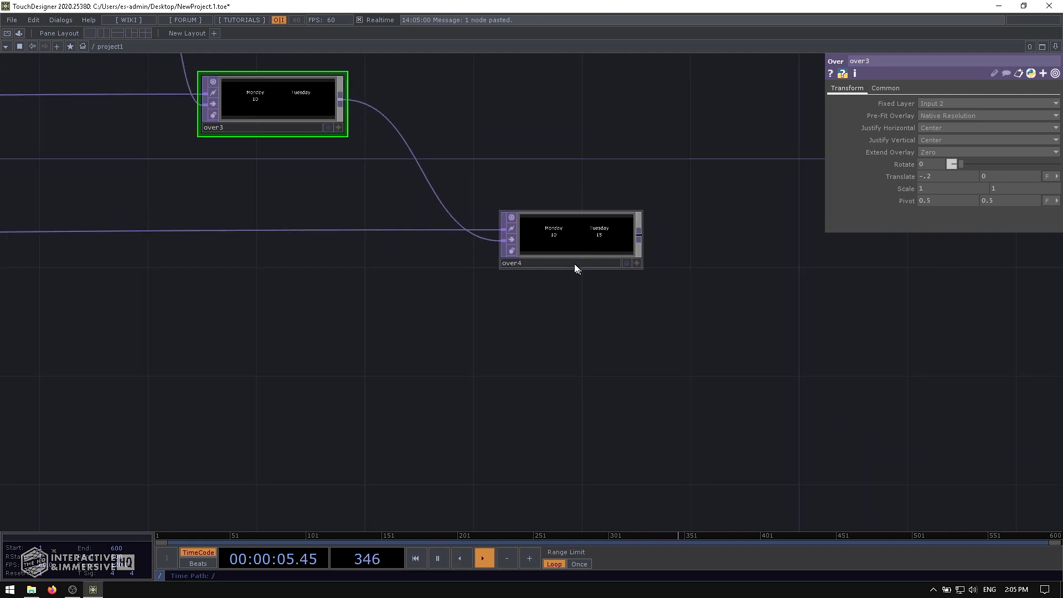
drag(563, 319, 627, 311)
scroll(626, 308, down, 4)
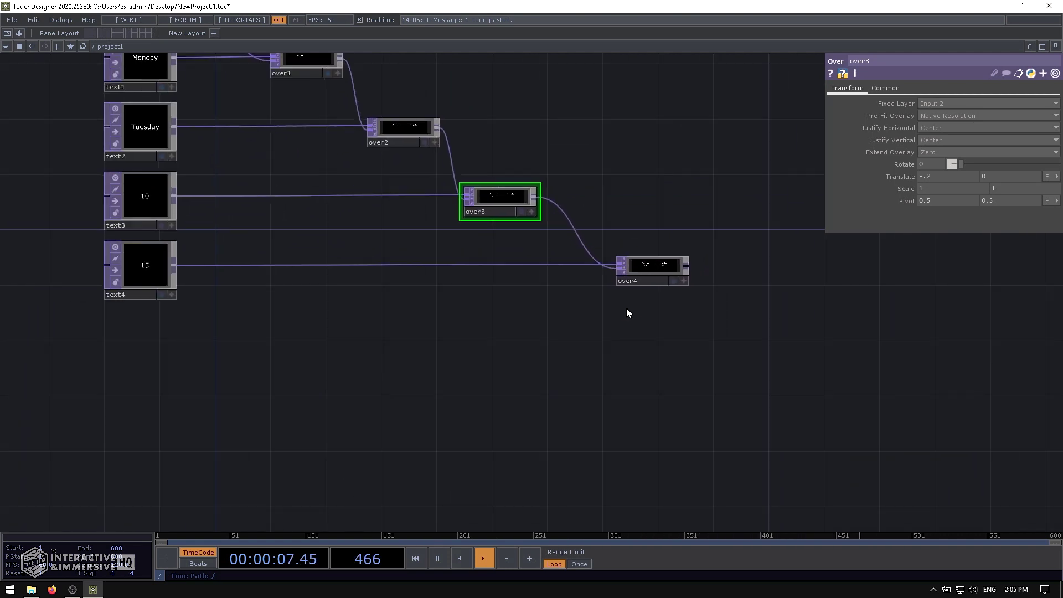
drag(533, 313, 544, 250)
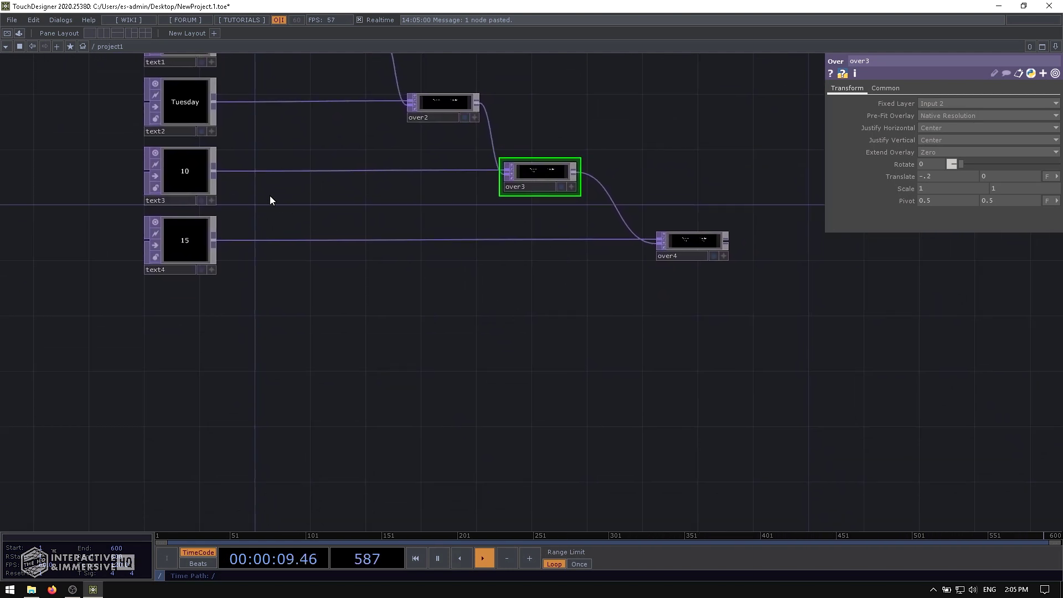
click(174, 182)
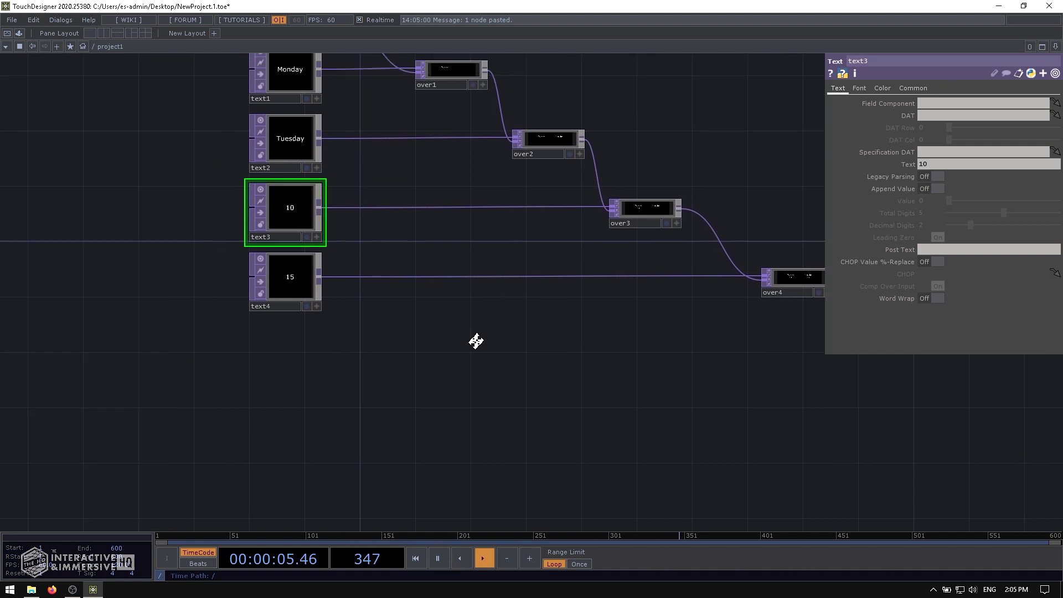
drag(470, 349, 465, 263)
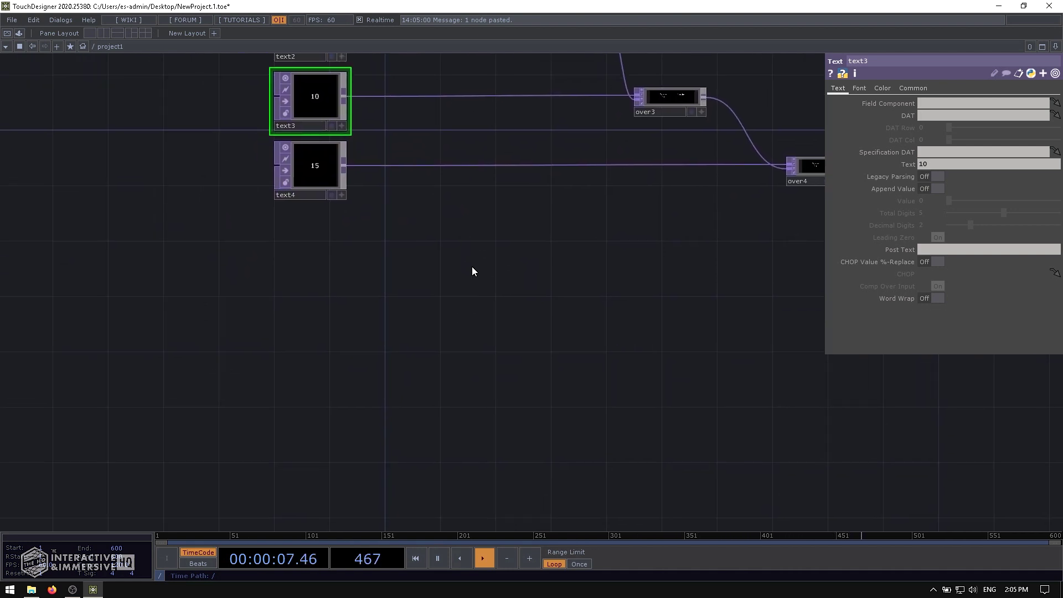
drag(330, 211, 372, 327)
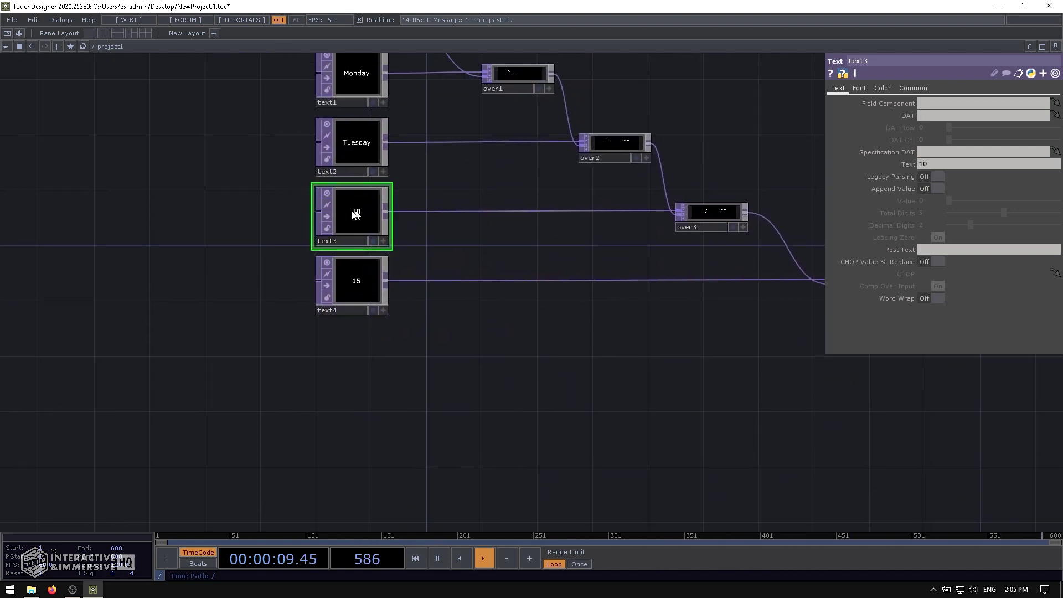
drag(271, 204, 288, 267)
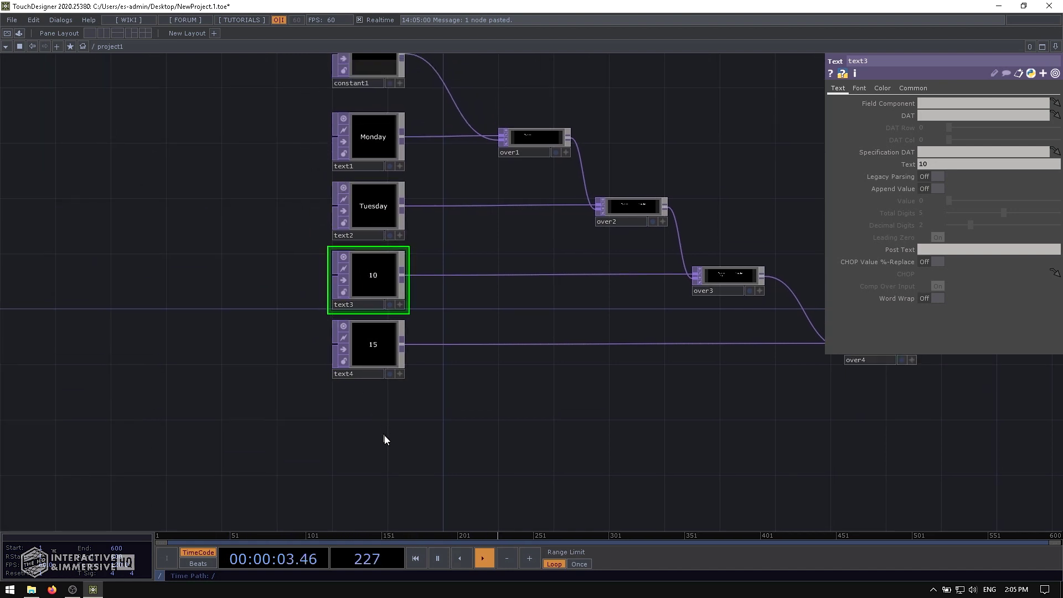
- Add a new Text TOP in the empty network area below text4
drag(427, 441, 366, 286)
key(Tab)
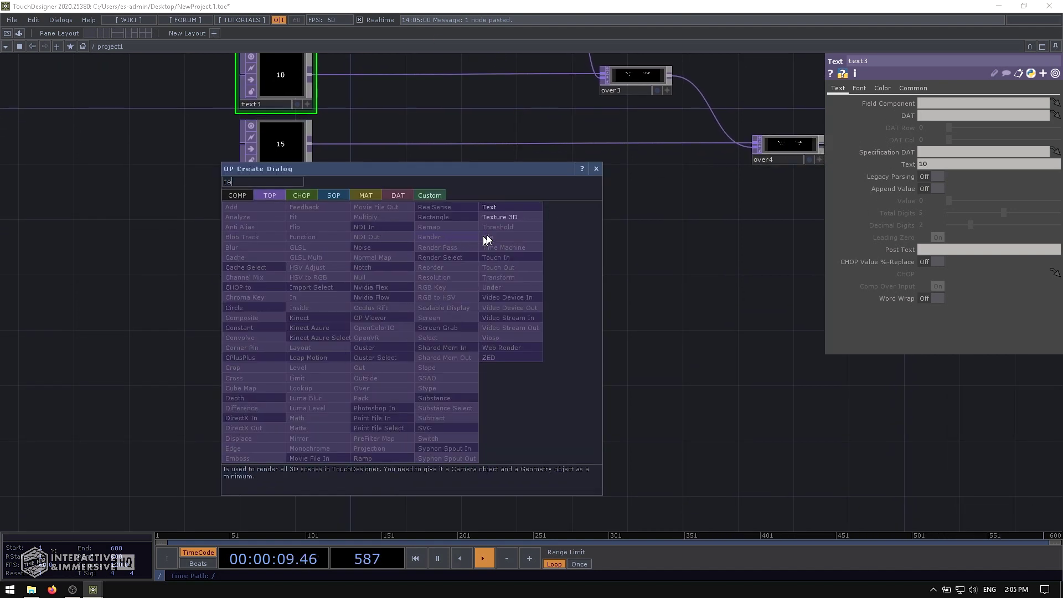
click(490, 207)
click(467, 382)
drag(420, 337, 512, 300)
- Add a Table DAT to the left of text5
double_click(423, 331)
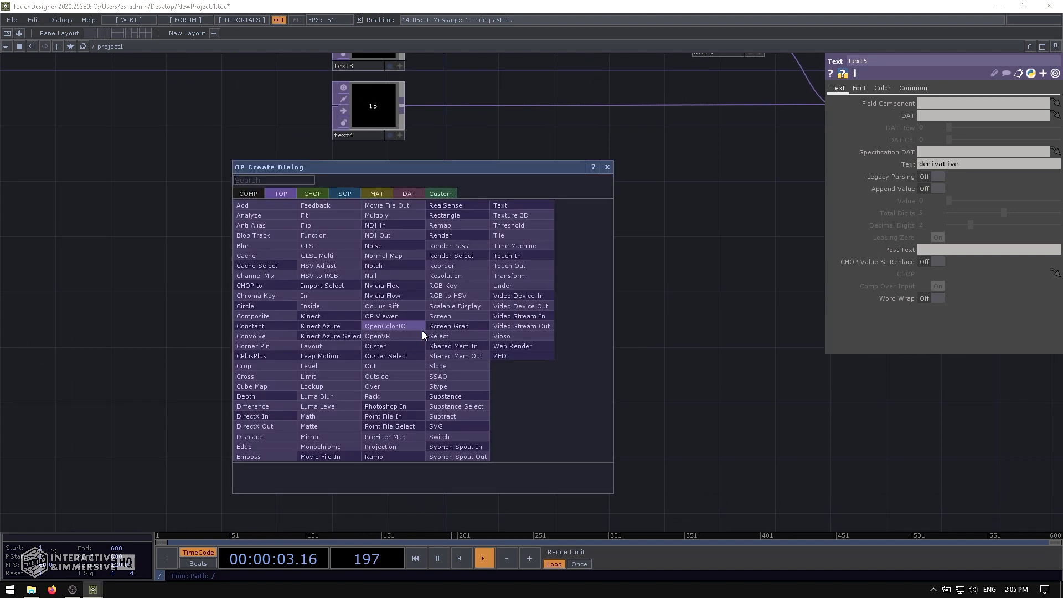
click(409, 194)
text(ta)
click(324, 426)
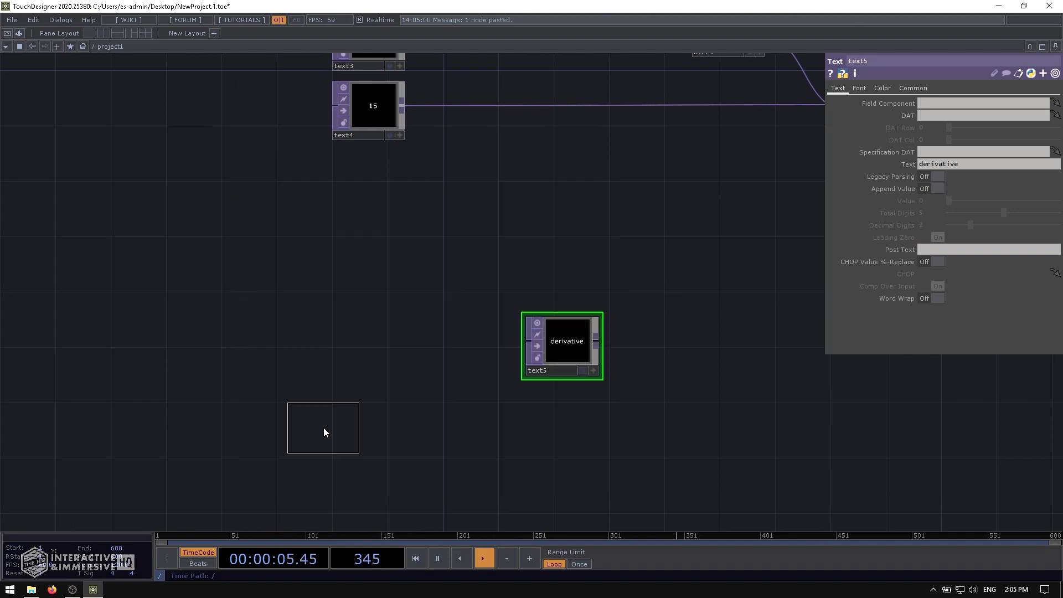
click(325, 352)
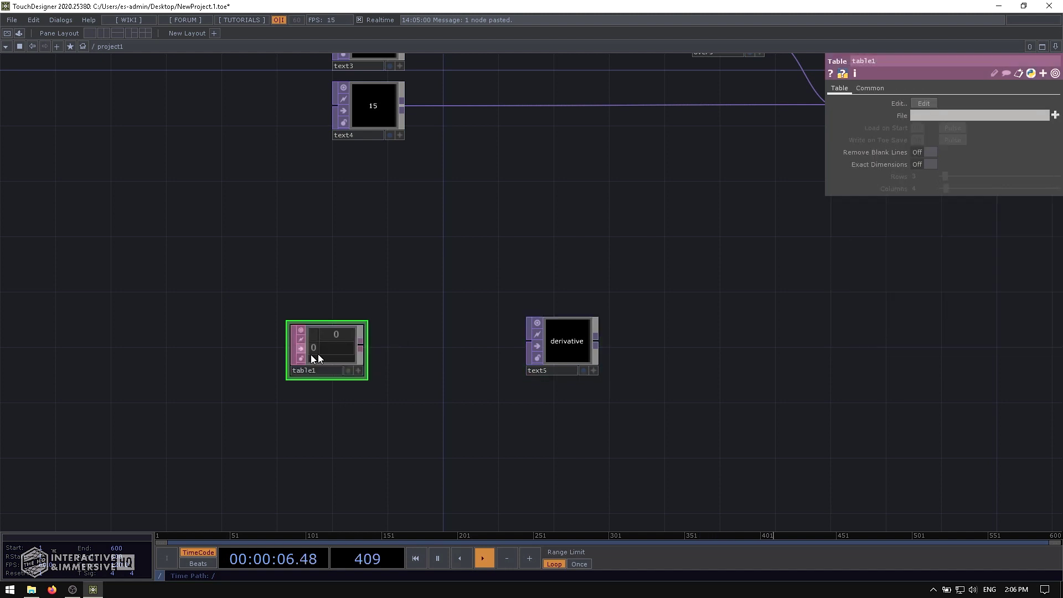
scroll(322, 356, up, 5)
scroll(328, 339, down, 5)
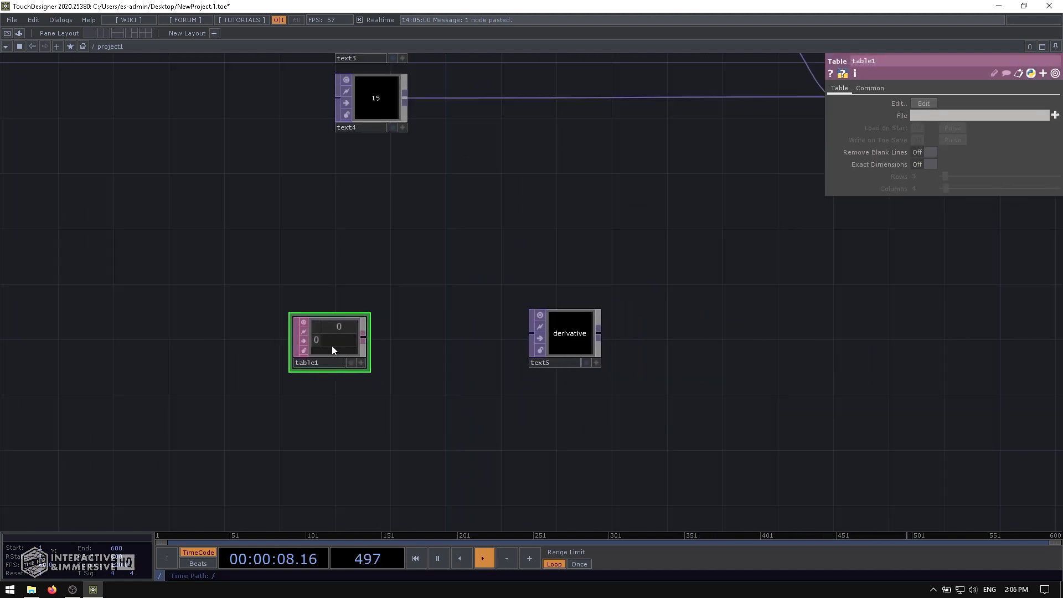
- Append a Null DAT to the output of table1 and space the two nodes apart
right_click(366, 337)
text(nul)
key(Return)
click(431, 336)
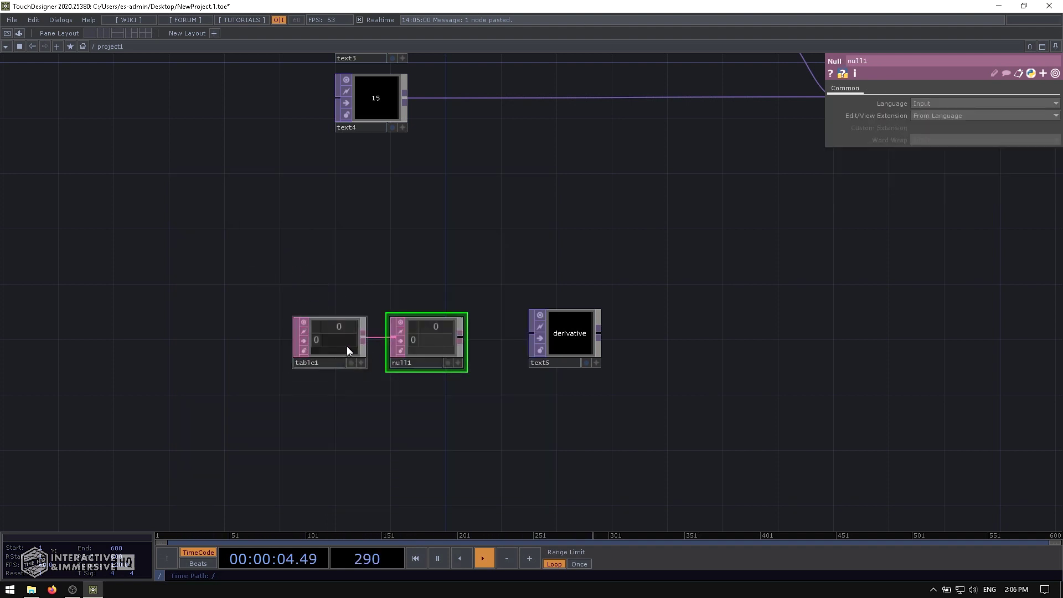
drag(348, 346, 335, 347)
- Clear the default text of text5 and assign null1 as its Specification DAT
click(534, 343)
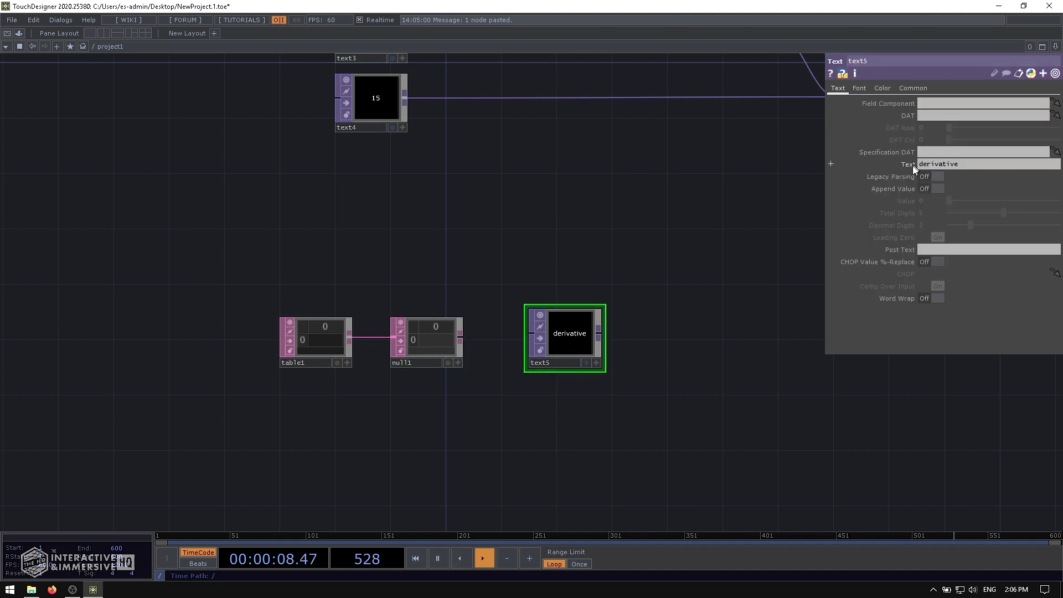
click(956, 164)
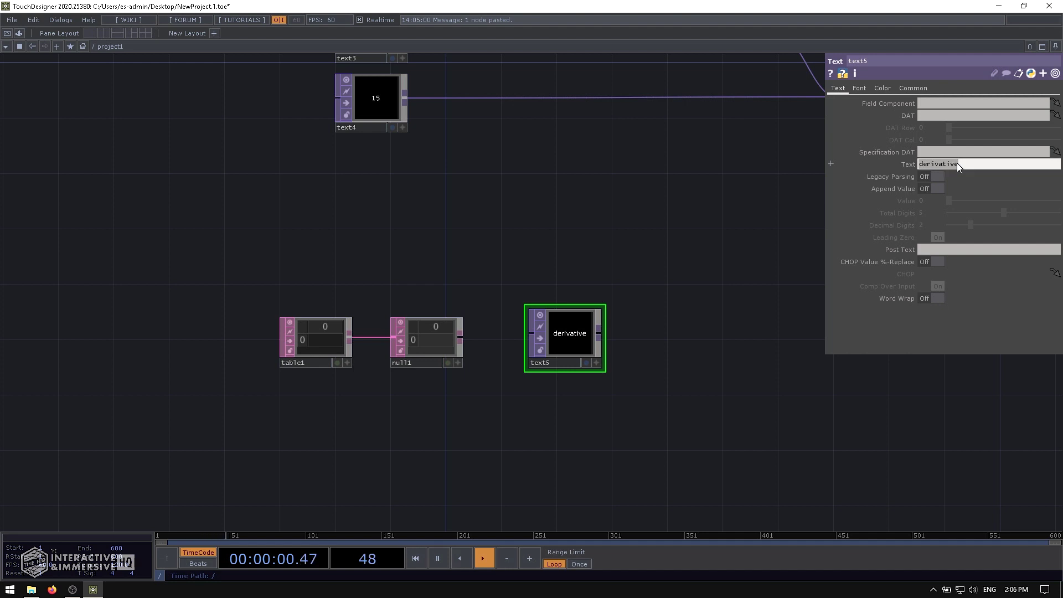
key(BackSpace)
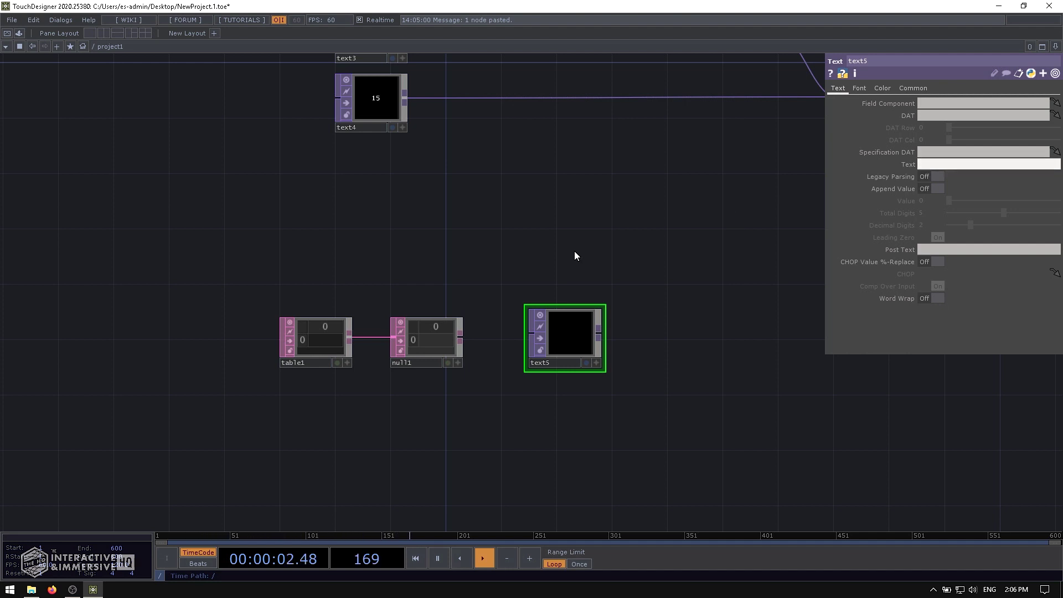
drag(427, 344, 941, 150)
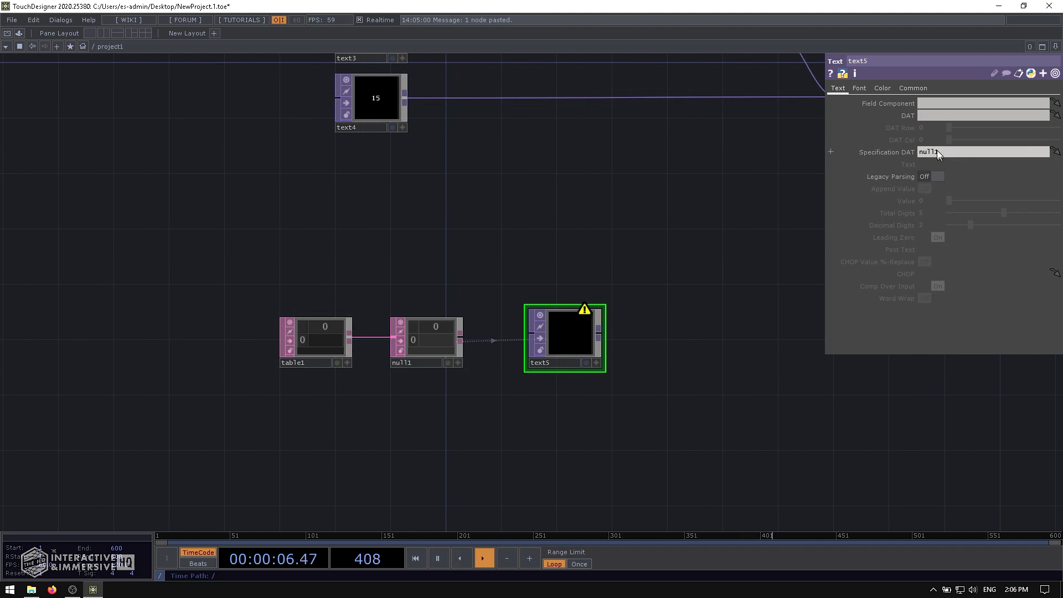
- Make table1 editable in its viewer and add two more columns
drag(436, 281, 497, 257)
scroll(394, 314, up, 7)
drag(506, 198, 470, 172)
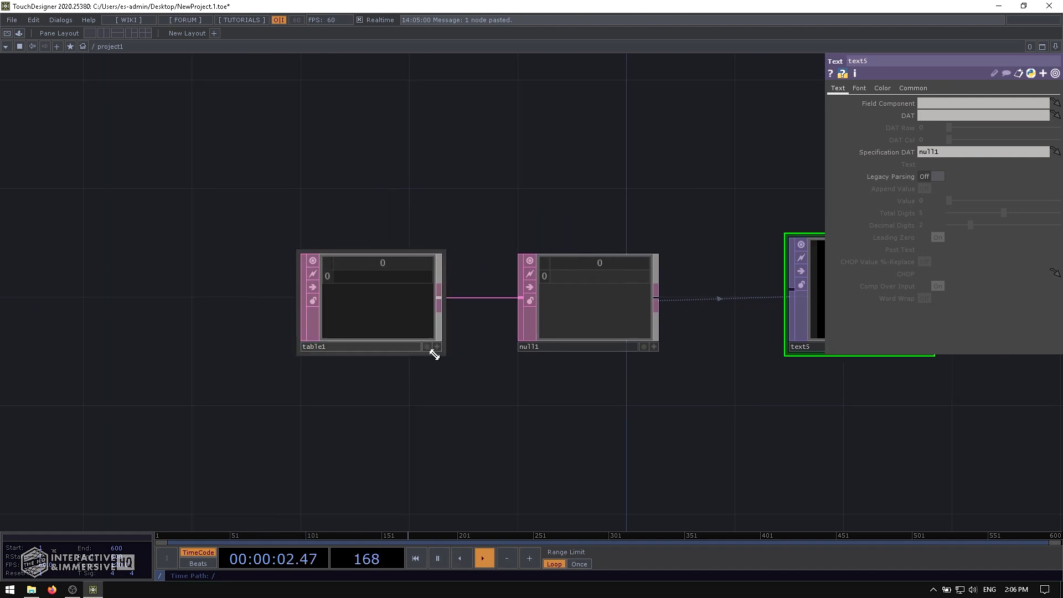
click(436, 346)
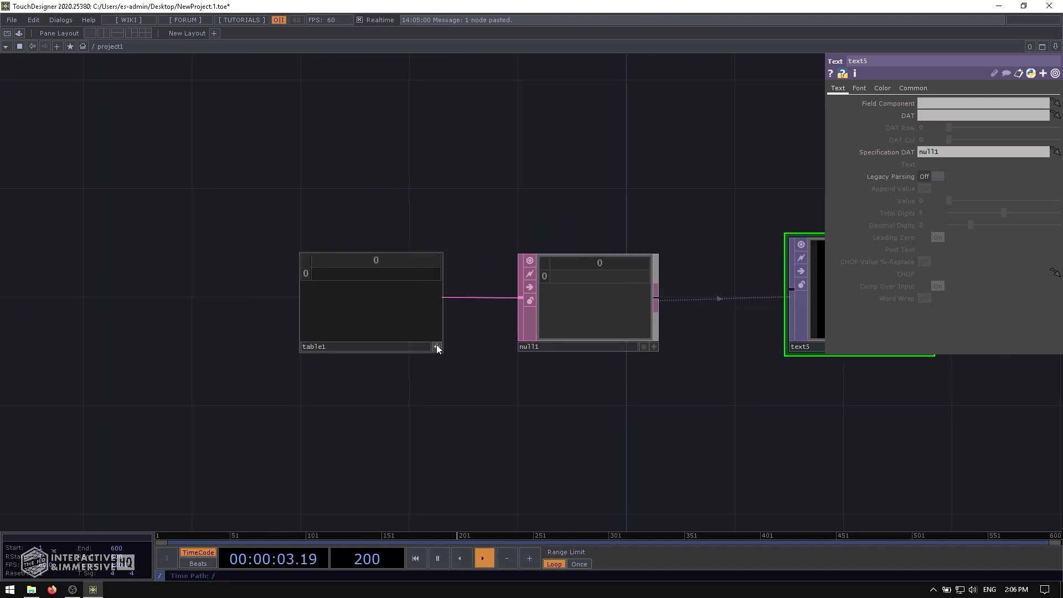
right_click(376, 279)
click(409, 260)
right_click(391, 267)
click(406, 260)
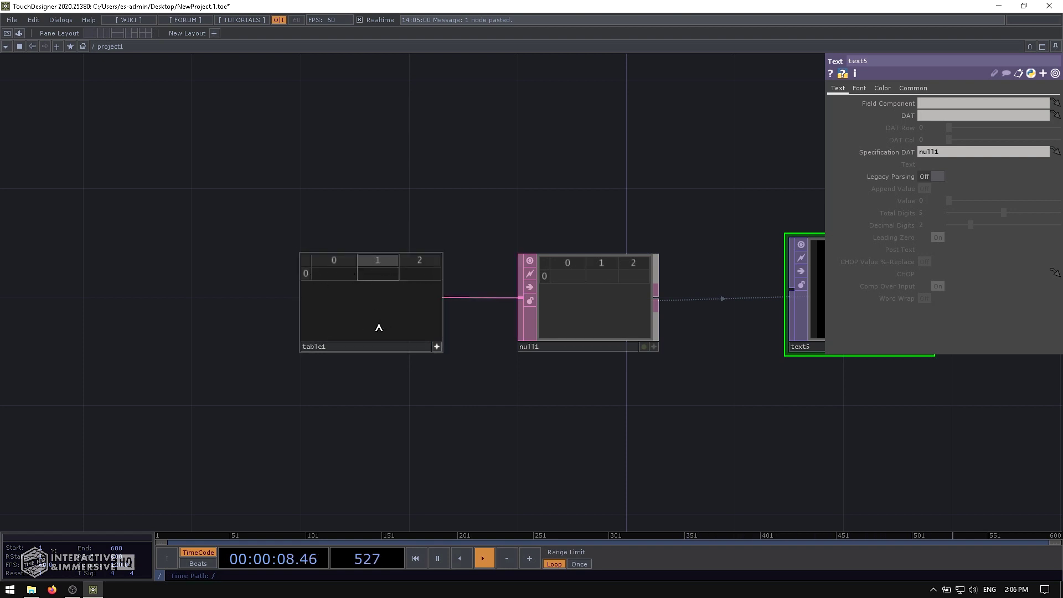
- Add four rows to table1, one for each of the existing text entries
drag(357, 111, 352, 281)
scroll(354, 296, down, 4)
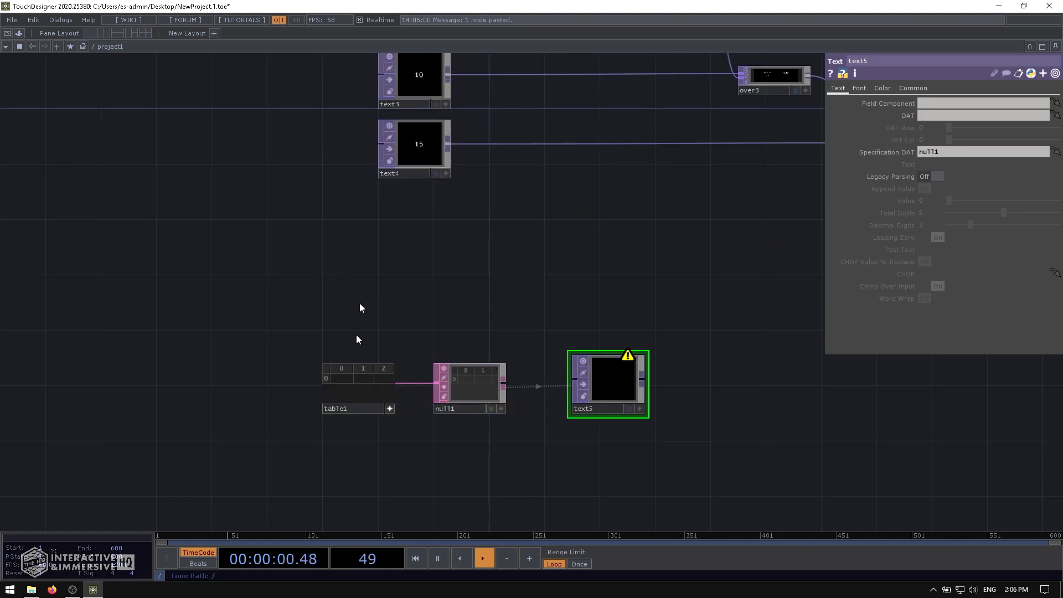
drag(333, 66, 329, 214)
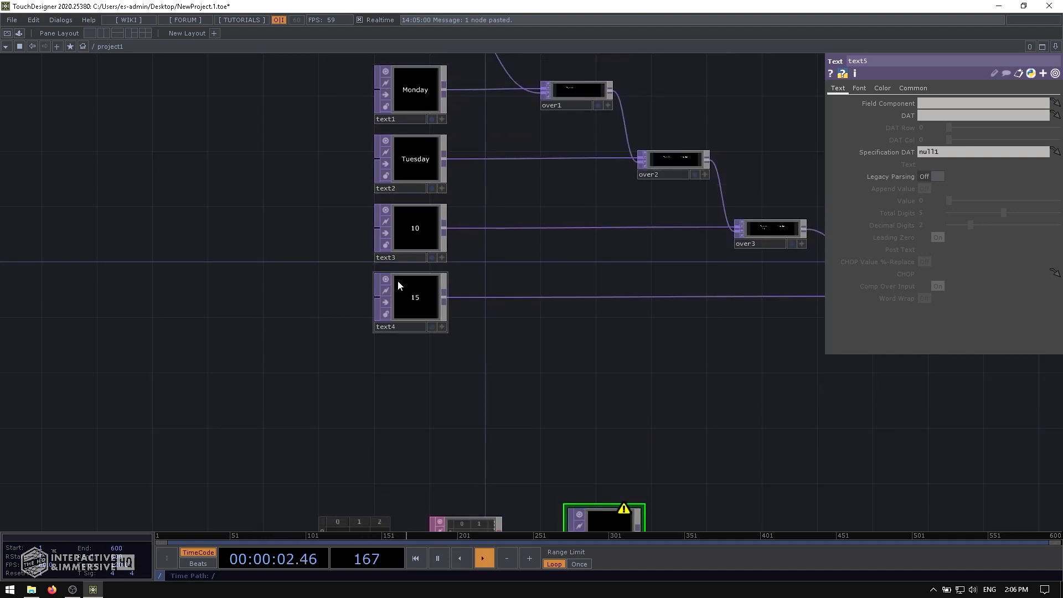
drag(408, 500, 407, 293)
scroll(346, 329, up, 4)
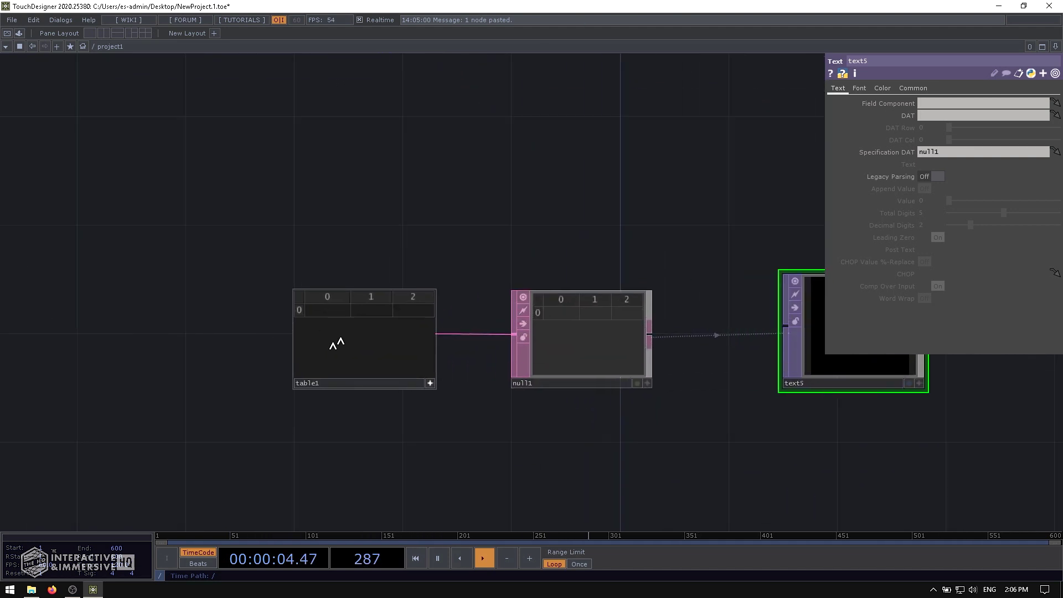
right_click(333, 343)
click(344, 359)
right_click(335, 334)
click(344, 358)
right_click(338, 346)
click(348, 369)
right_click(351, 351)
click(360, 369)
scroll(308, 332, up, 2)
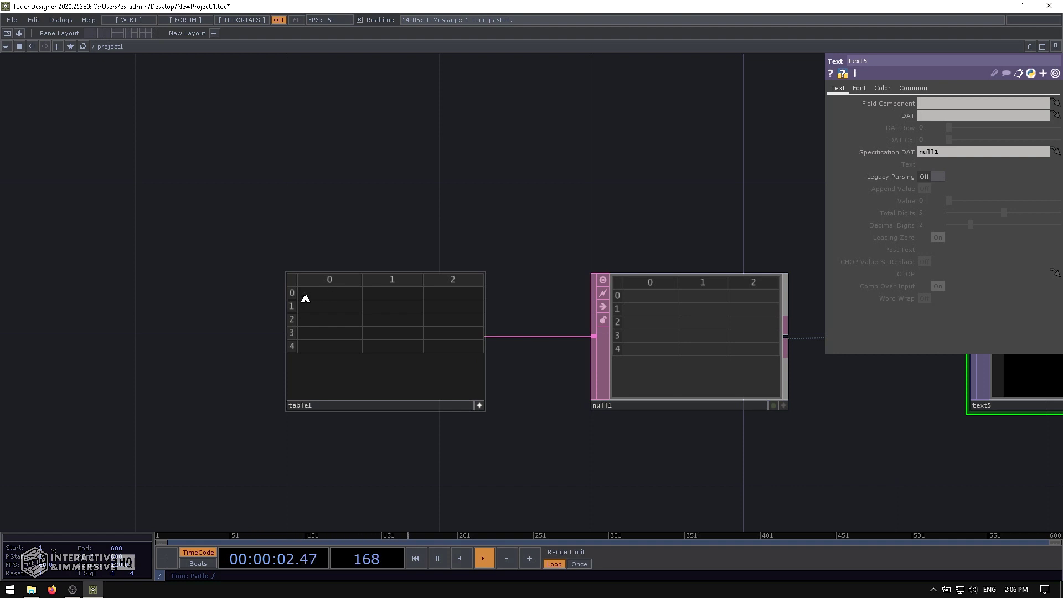
- Enter the headers text, x and y in the first row of table1
click(340, 295)
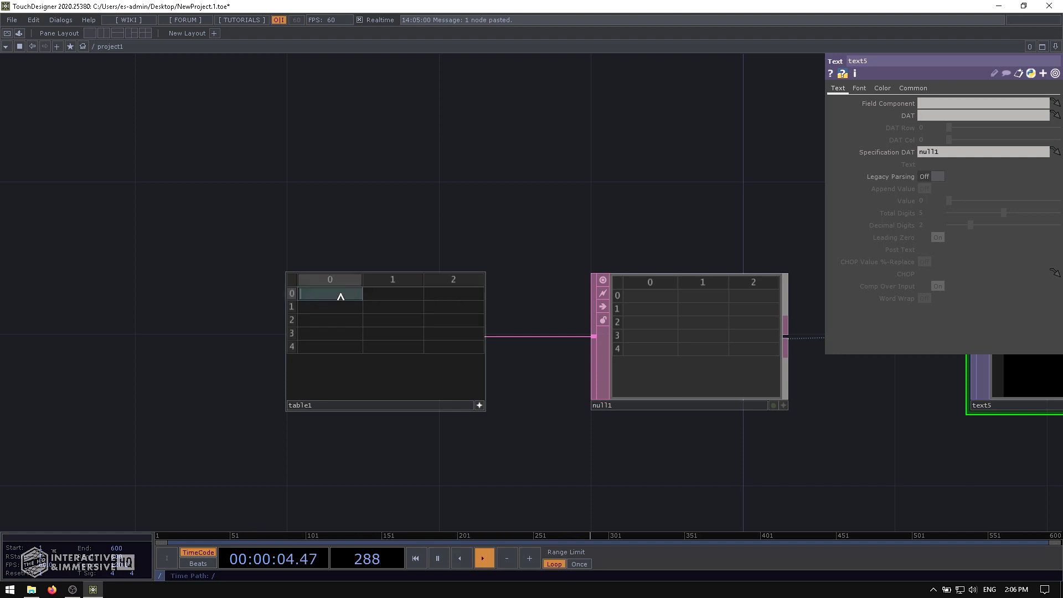
click(410, 299)
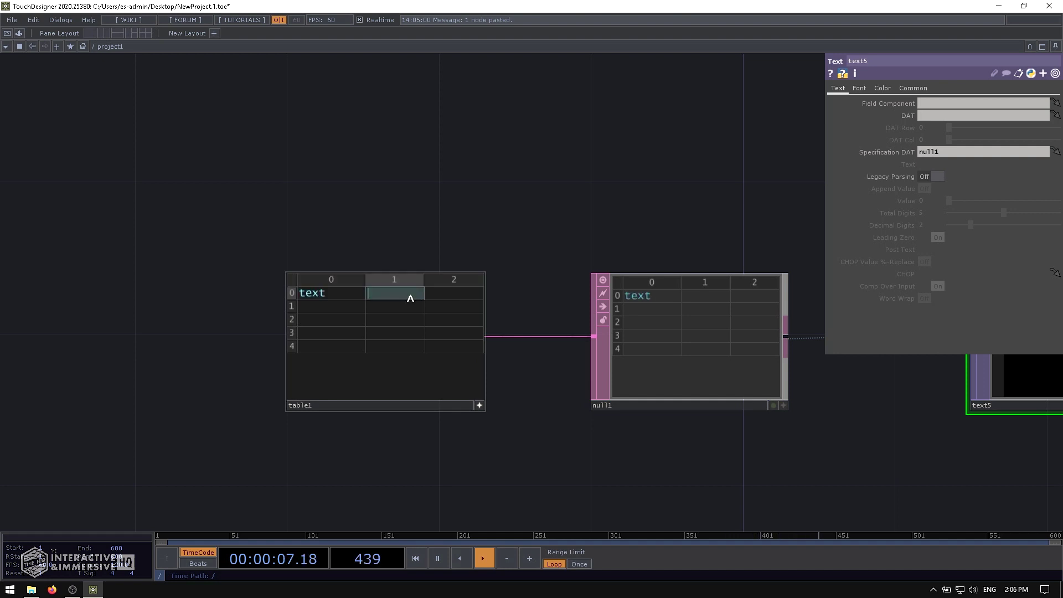
click(458, 296)
text(y)
click(512, 242)
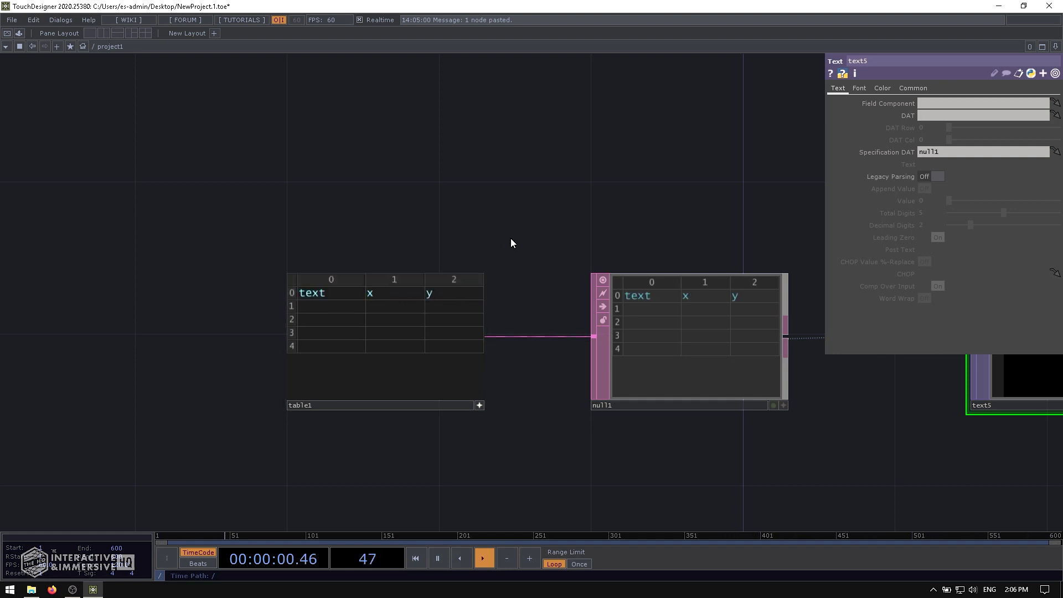
drag(539, 227, 399, 200)
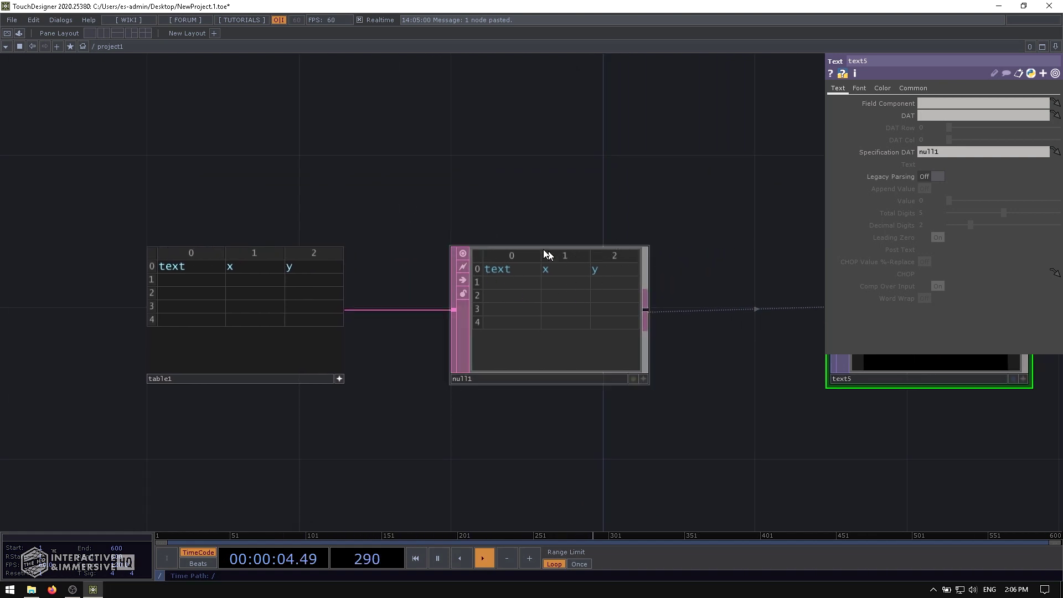
- Rename the x header in table1 to x_position and read the warning details on text5
drag(412, 187, 245, 227)
scroll(587, 246, down, 4)
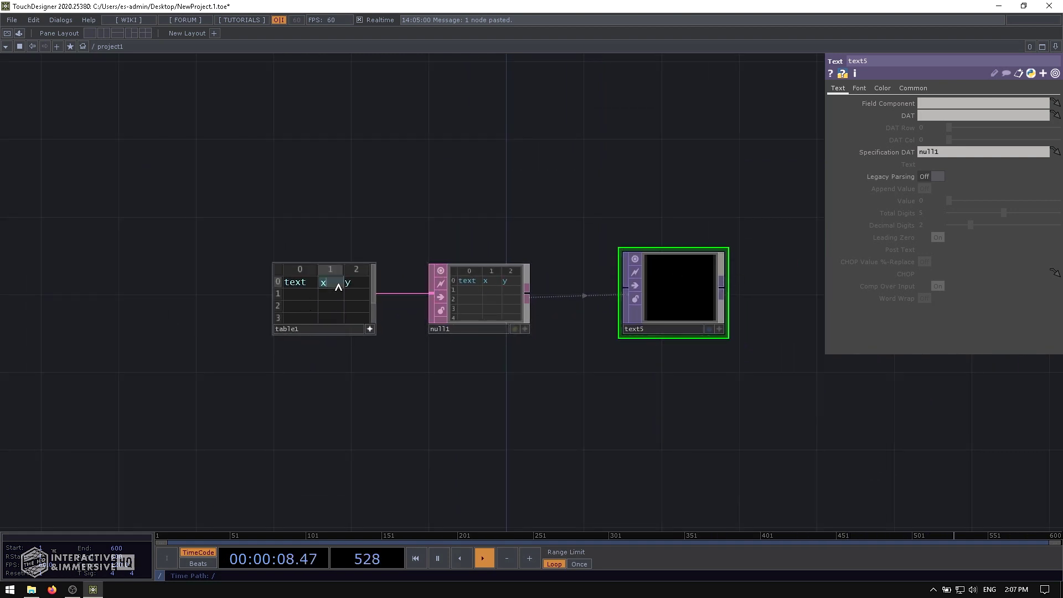
text(on)
key(Return)
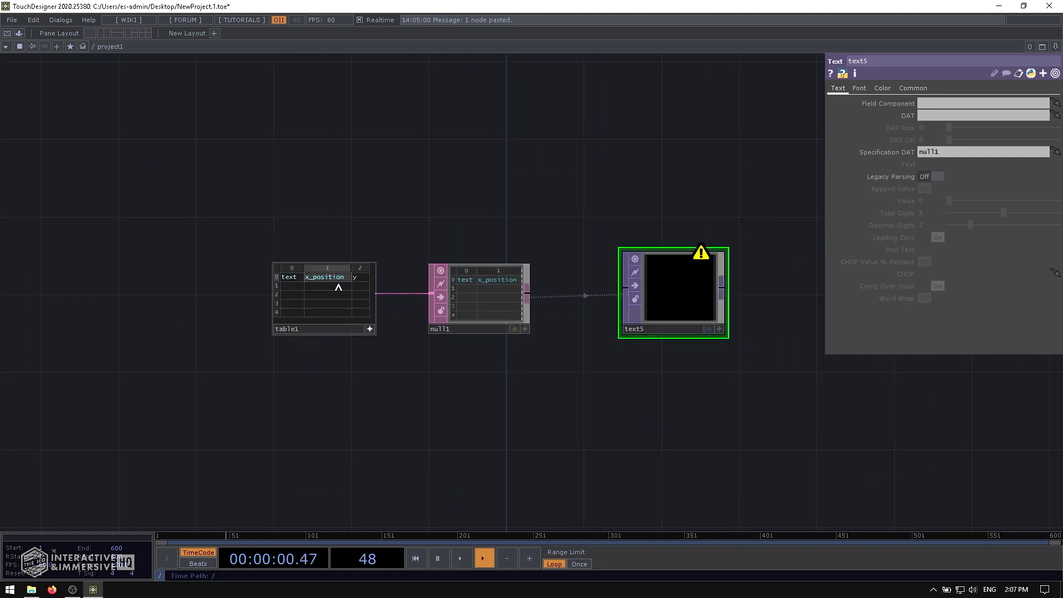
middle_click(726, 257)
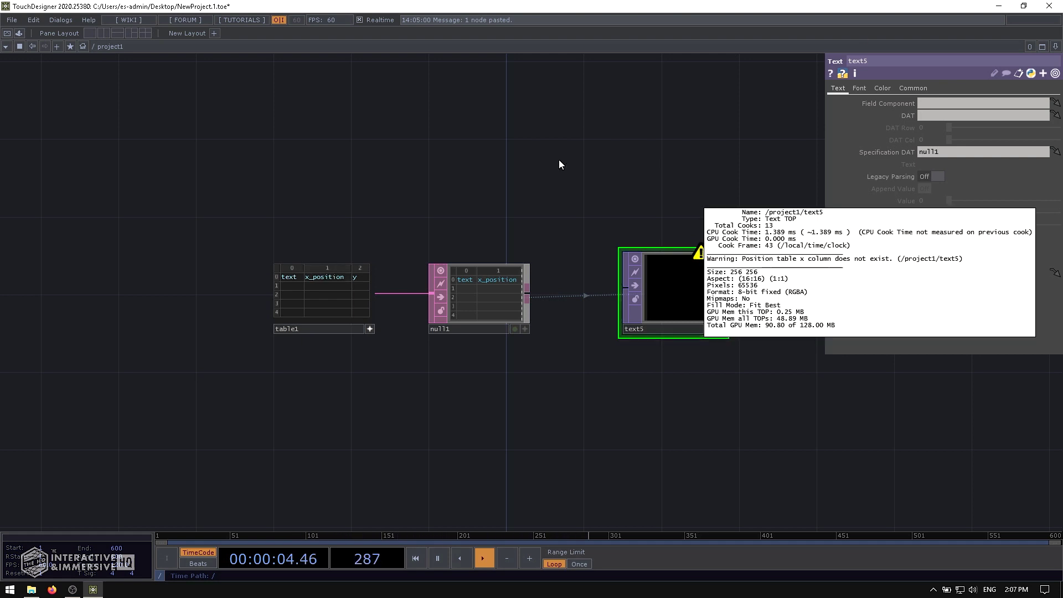
- Restore the x_position header in table1 to x
click(308, 280)
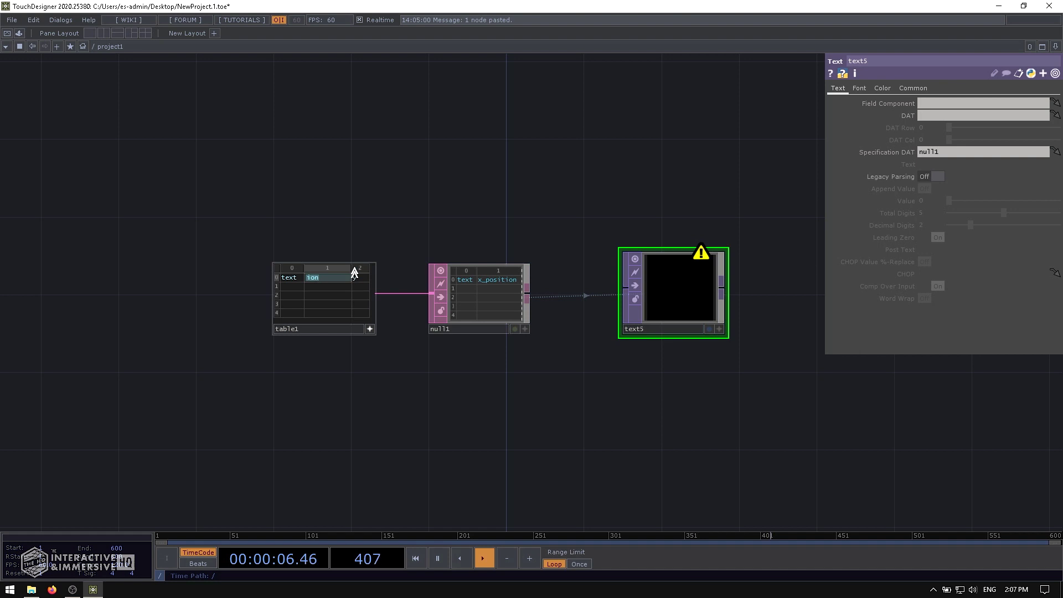
text(x)
key(Return)
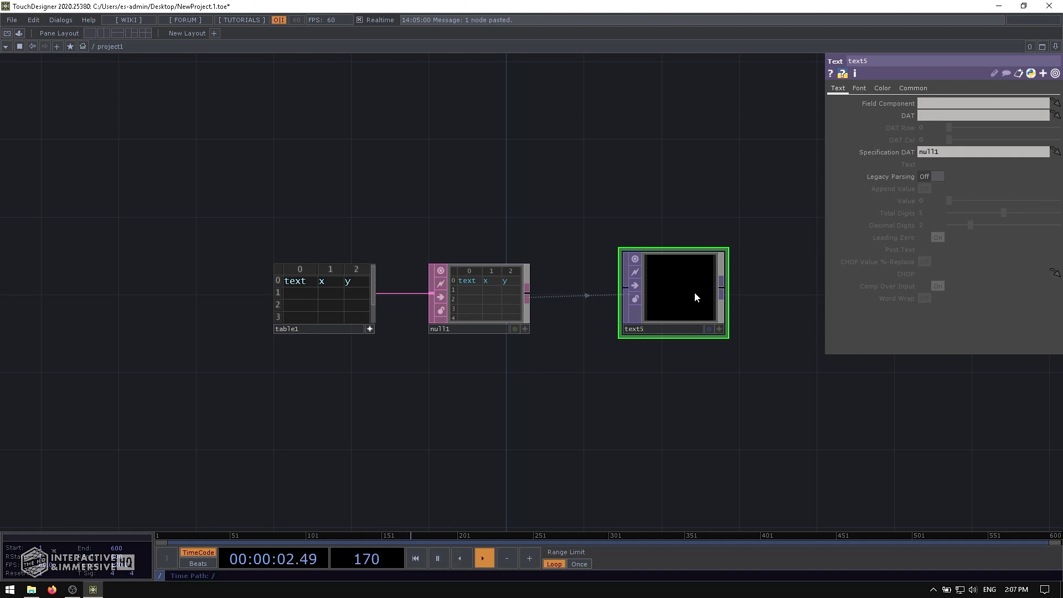
- Fill the text column of table1 with the strings of the original Text TOPs: Monday, Tuesday, 10 and 15
drag(571, 278, 627, 517)
drag(344, 293, 401, 486)
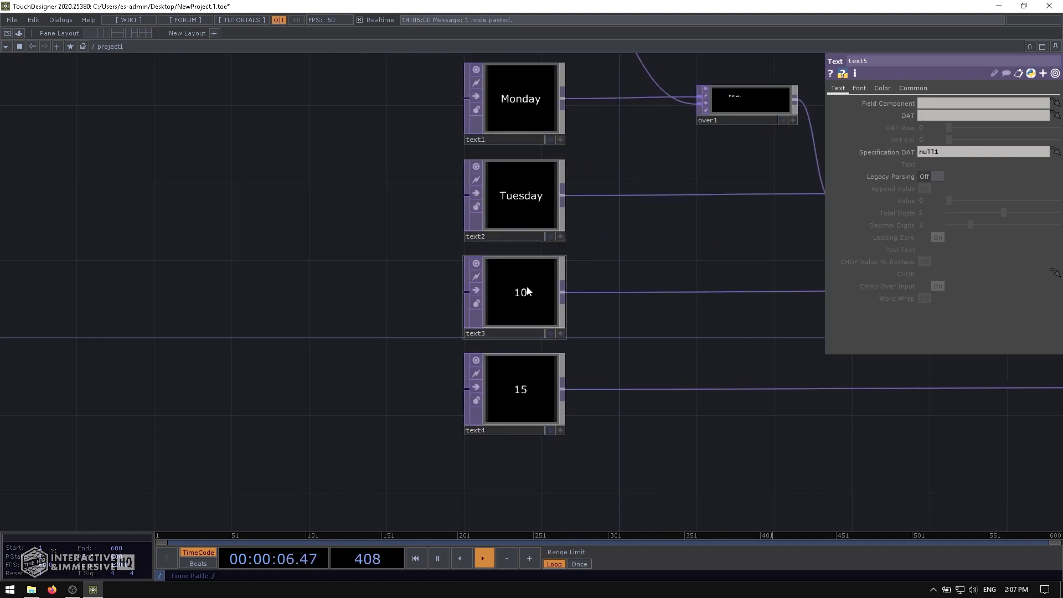
drag(374, 354, 397, 156)
drag(410, 334, 407, 280)
scroll(367, 294, up, 3)
click(441, 300)
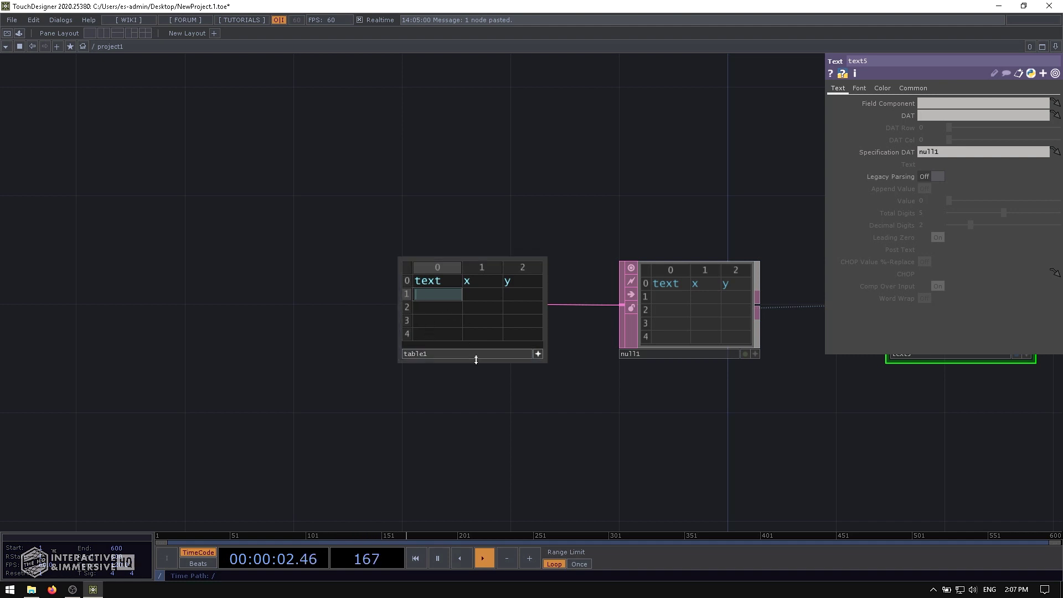
key(Return)
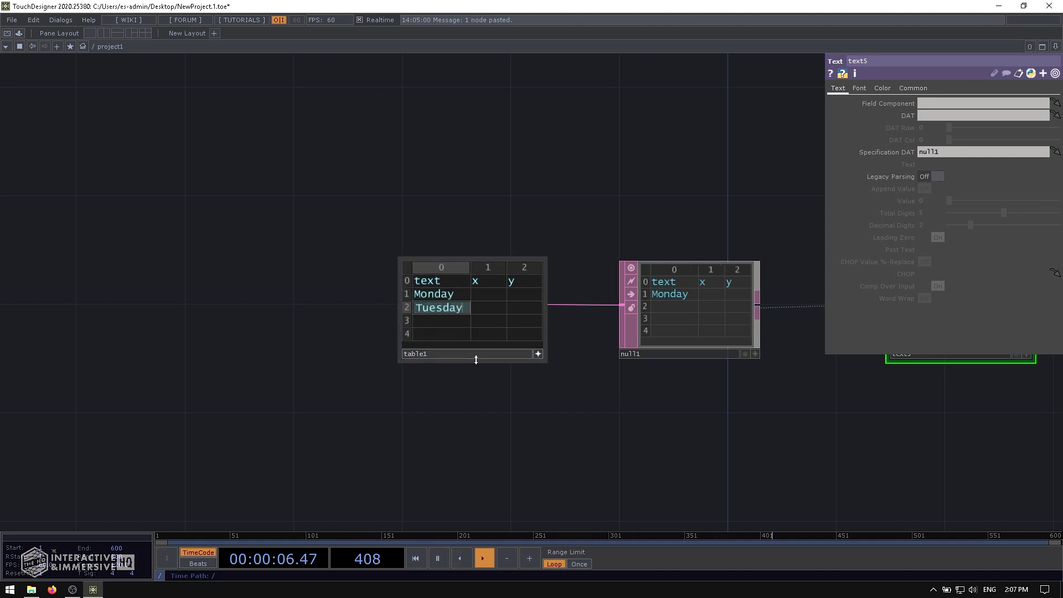
key(Return)
key(Return)
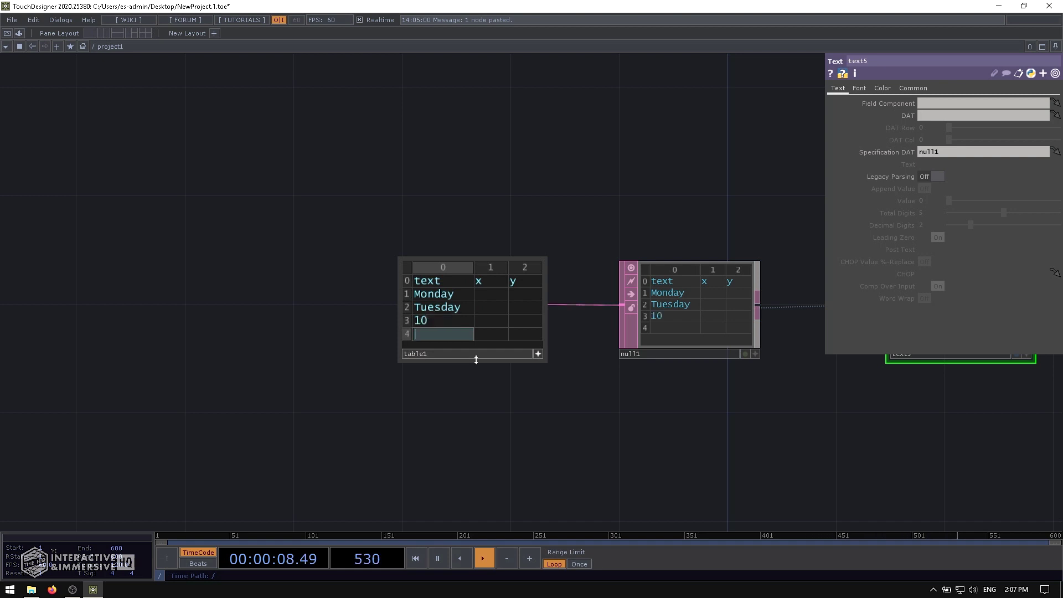
text(15)
key(Return)
- Examine how text5 draws the four table entries without x and y values, and compare table1 with the original text nodes
drag(636, 211, 334, 166)
scroll(650, 323, up, 5)
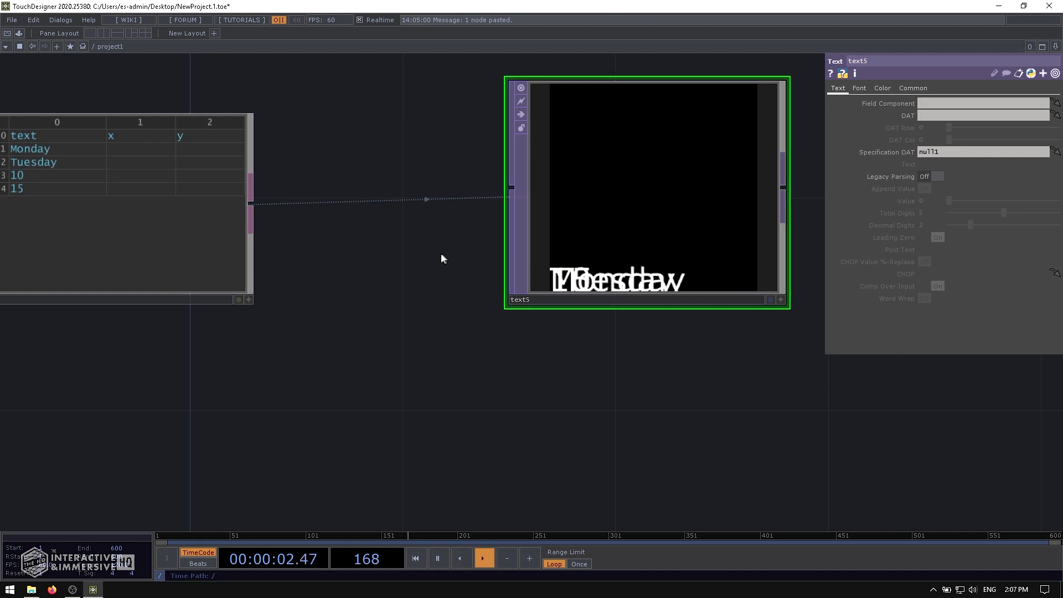
drag(309, 210, 558, 242)
drag(335, 190, 369, 193)
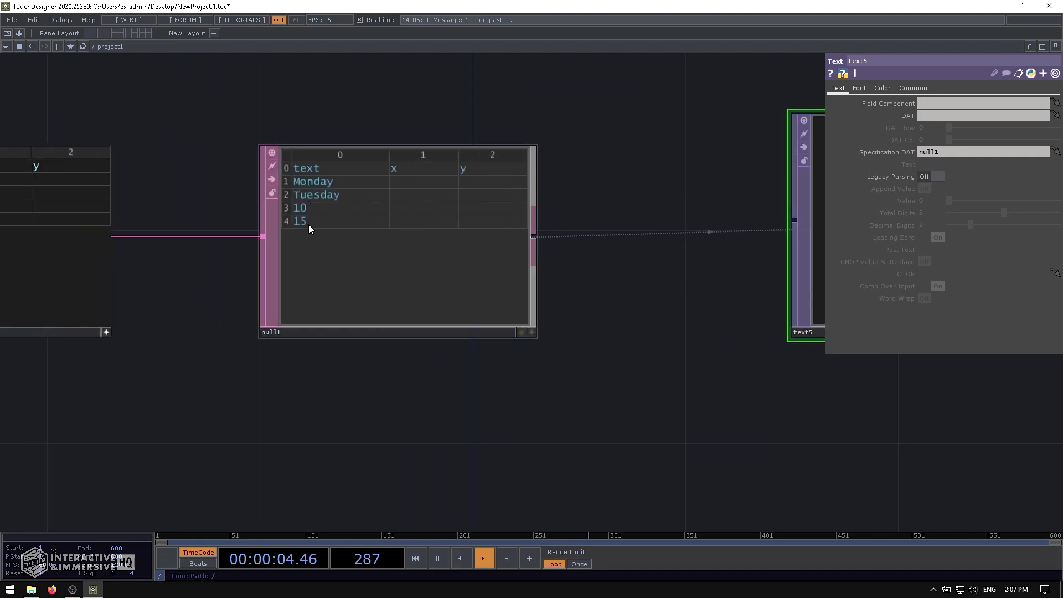
drag(586, 280, 275, 242)
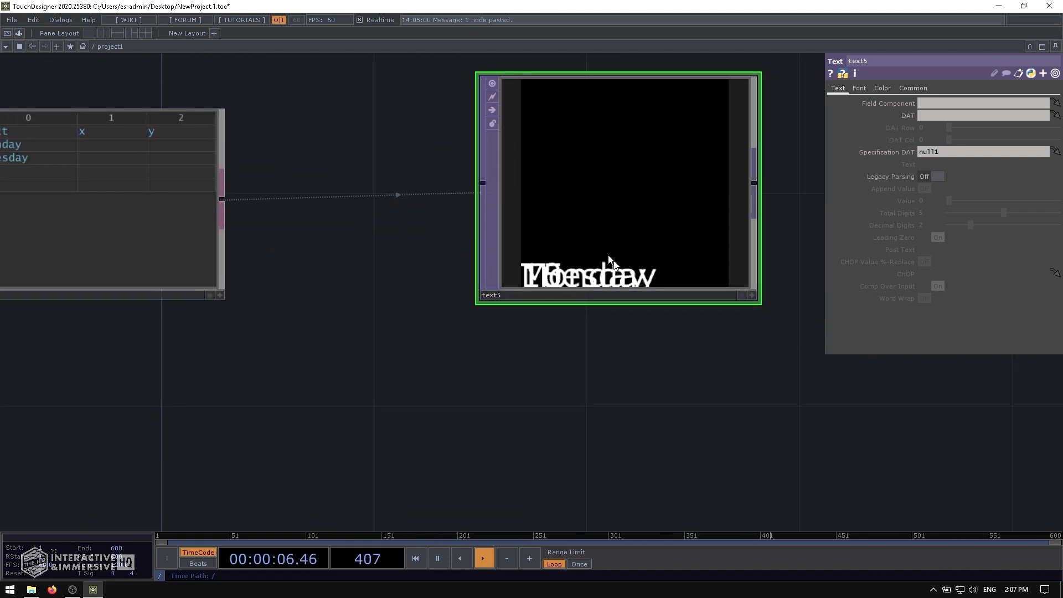
scroll(413, 280, down, 4)
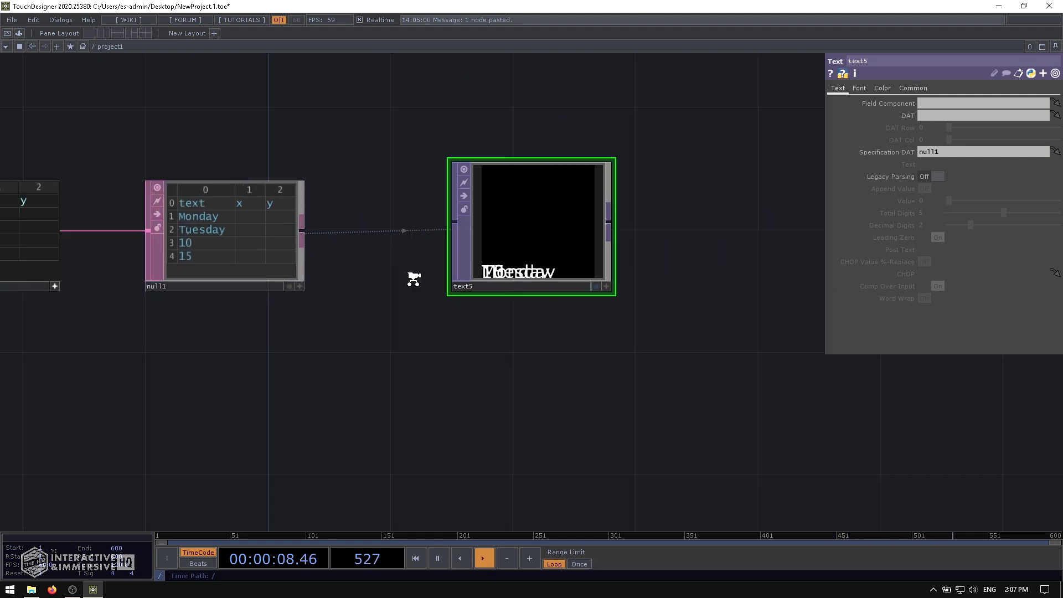
drag(366, 309, 512, 332)
scroll(379, 218, up, 3)
key(a)
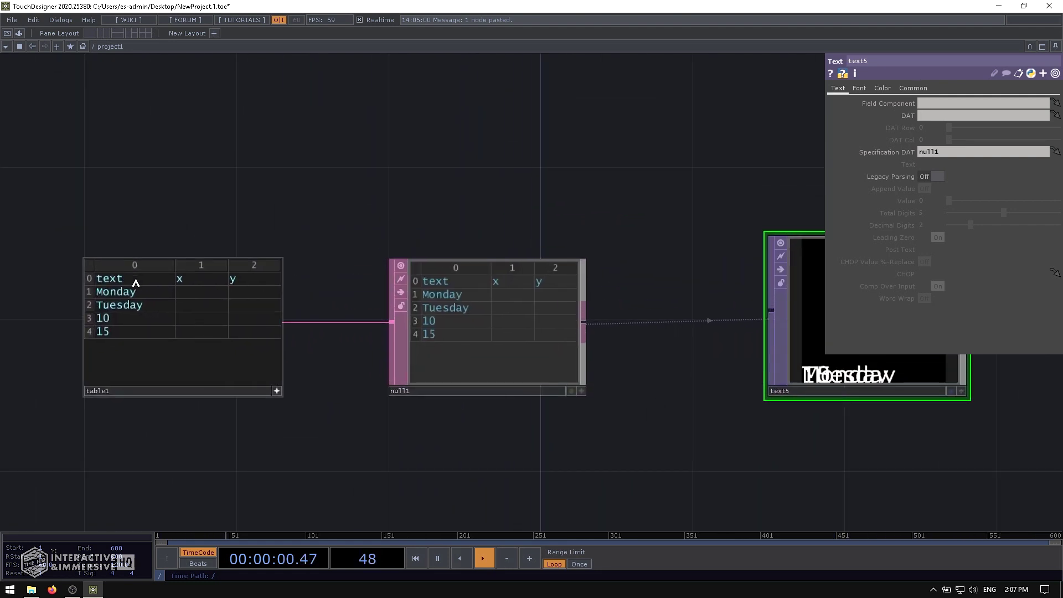
scroll(206, 410, down, 5)
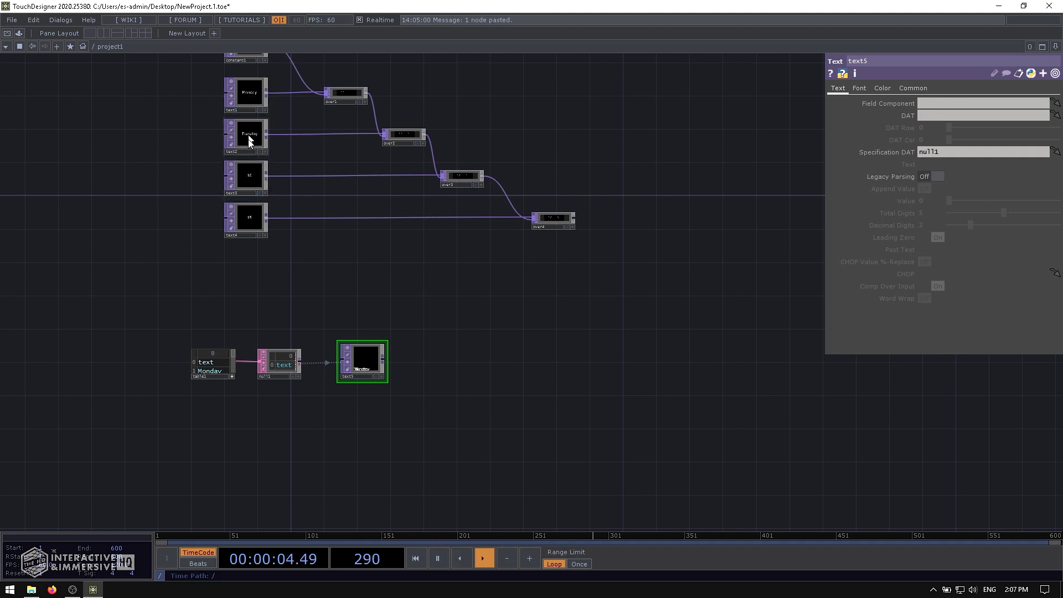
scroll(215, 434, up, 5)
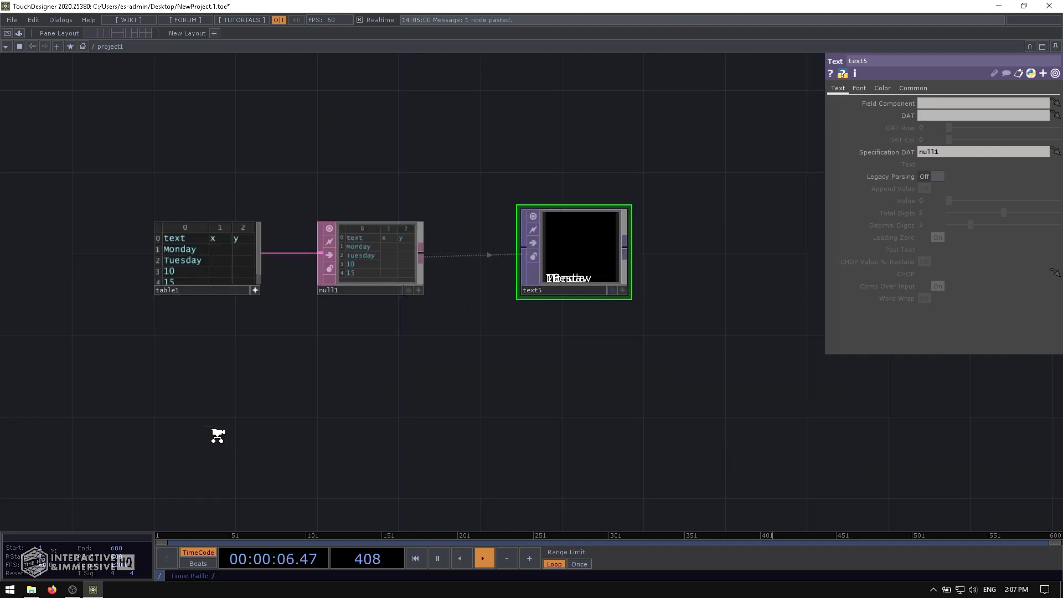
drag(624, 143, 582, 140)
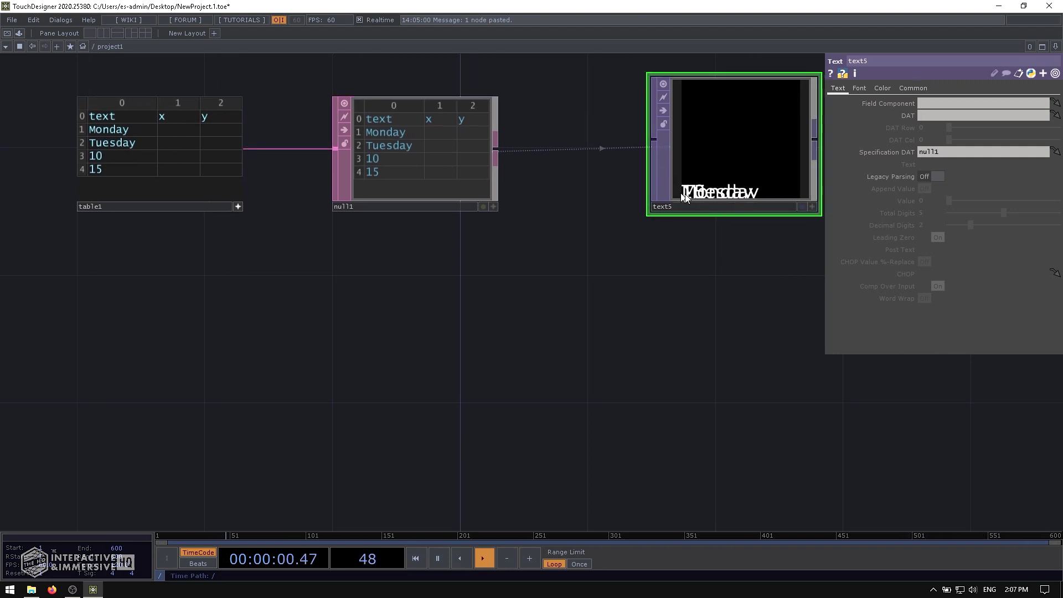
drag(472, 289, 446, 303)
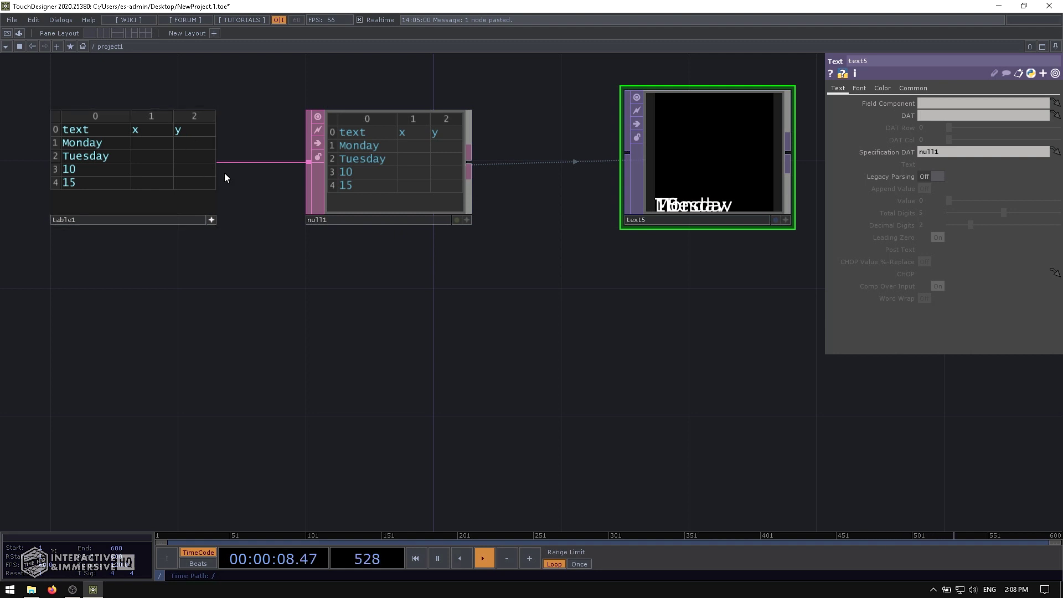
- Review the Translate values of over1, over2, over3 and over4 in the original chain
drag(357, 301, 407, 373)
drag(324, 122, 280, 324)
scroll(306, 151, down, 3)
scroll(268, 161, down, 3)
drag(268, 162, 287, 350)
click(417, 124)
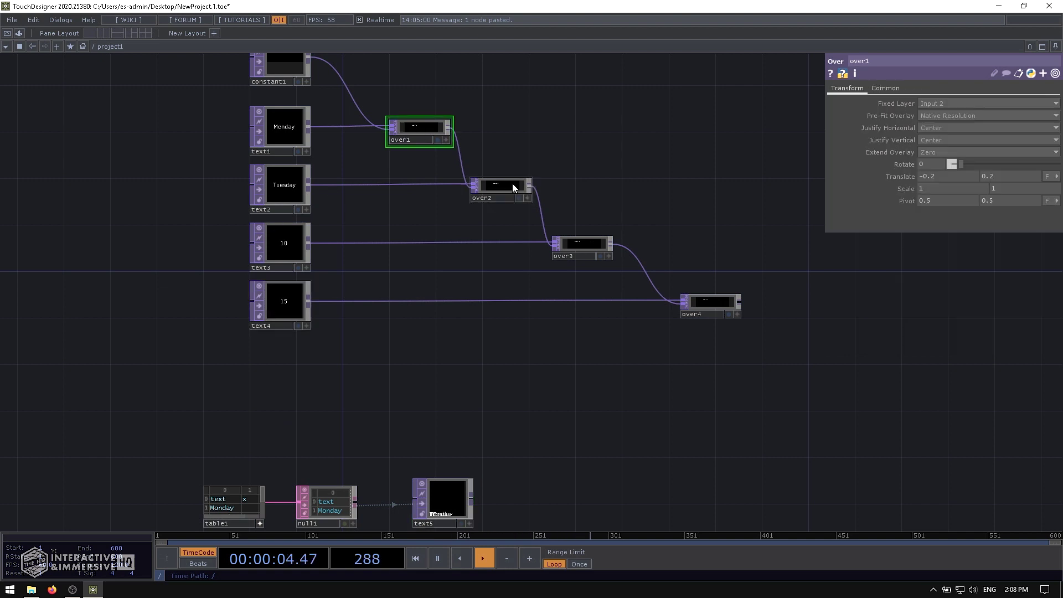
click(513, 183)
click(572, 252)
click(686, 299)
drag(432, 384, 455, 418)
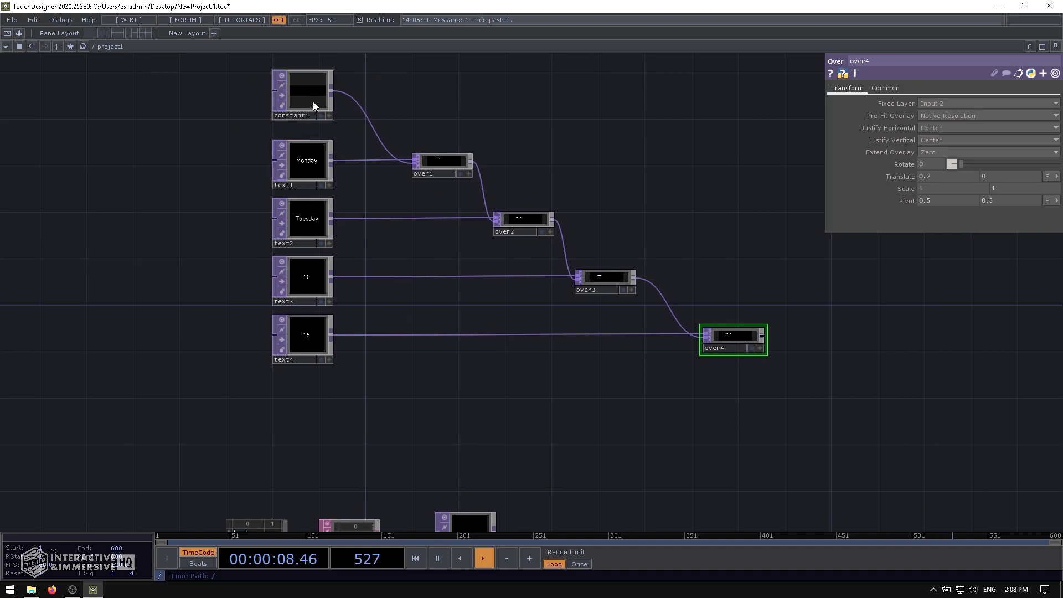
- Check the resolution of constant1 and set the resolution of text5 to the same 1000 by 300
click(306, 98)
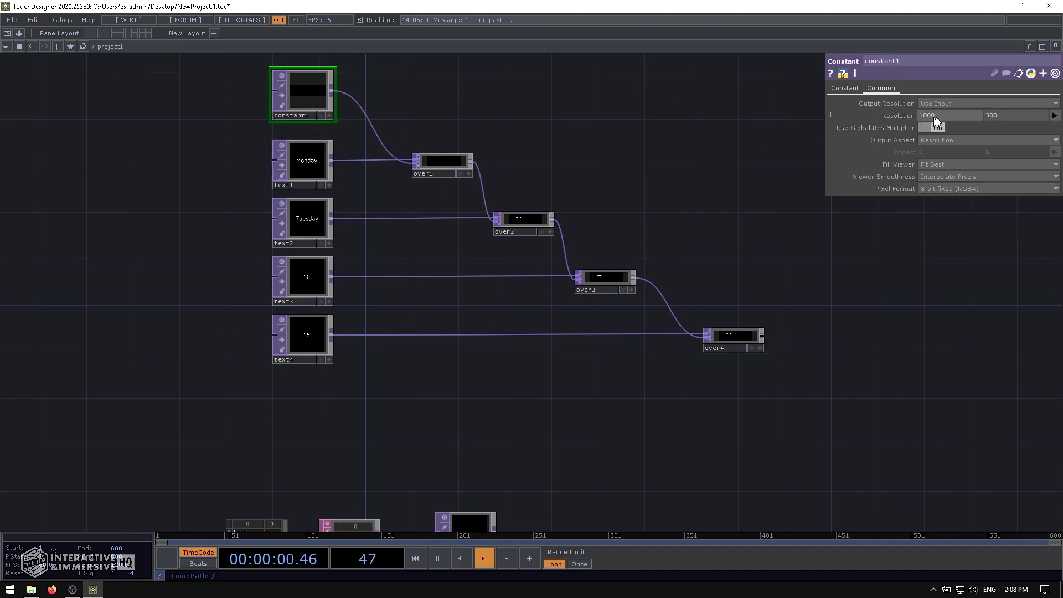
drag(571, 441, 540, 268)
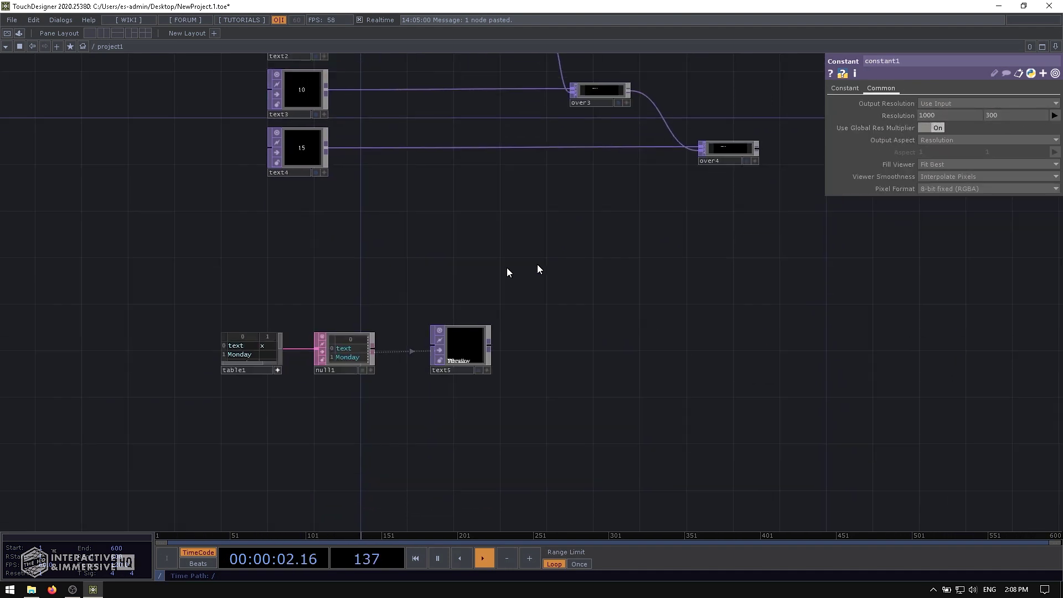
click(467, 353)
click(911, 89)
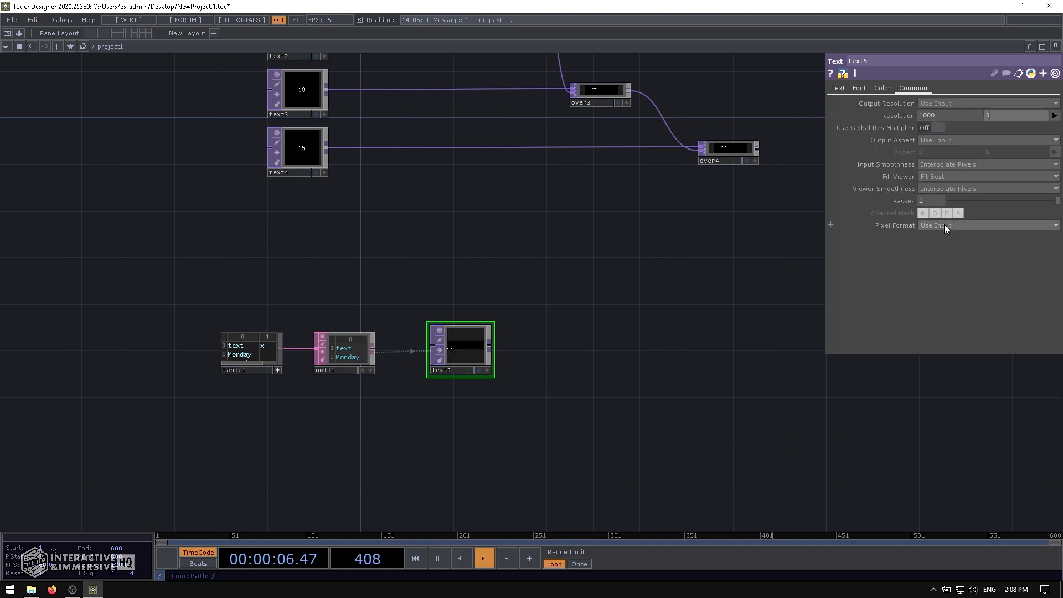
- Display the output of text5 as the network background
scroll(439, 370, up, 5)
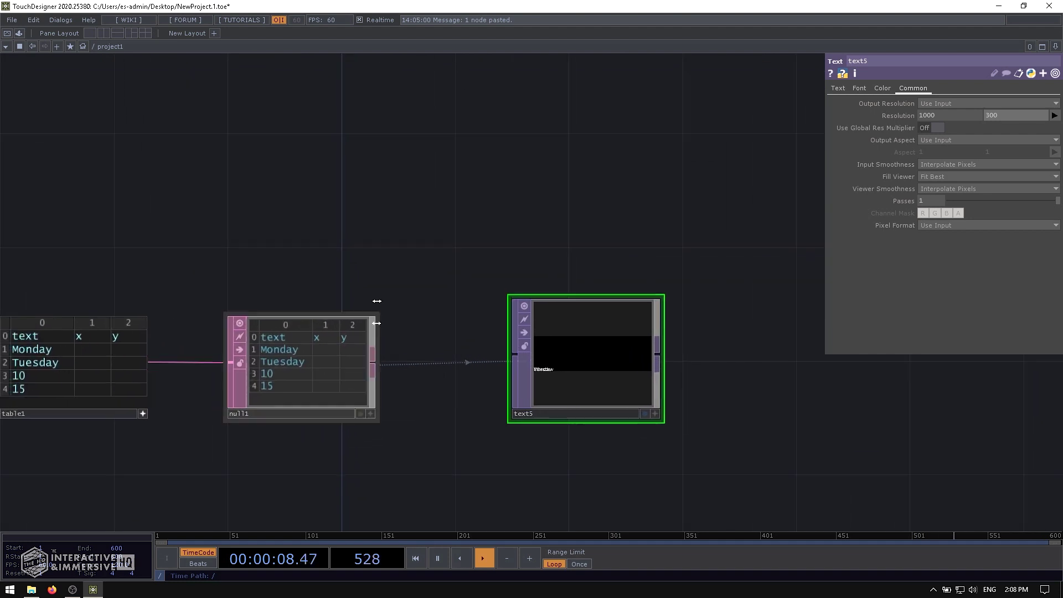
drag(556, 211, 646, 178)
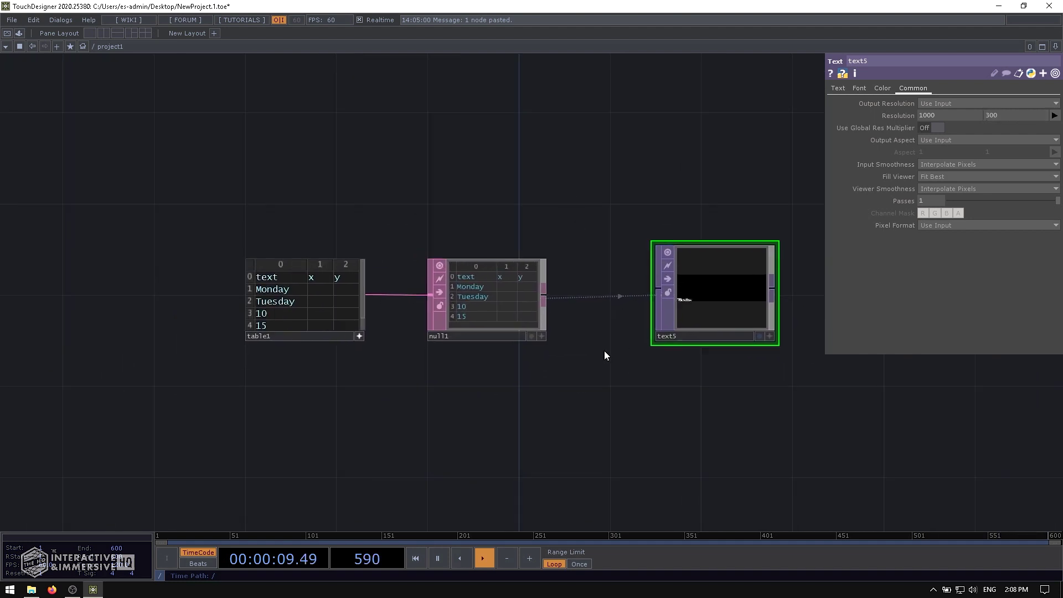
click(758, 336)
- Set both the x and y values of the Monday row in table1 to 150
drag(401, 263, 498, 316)
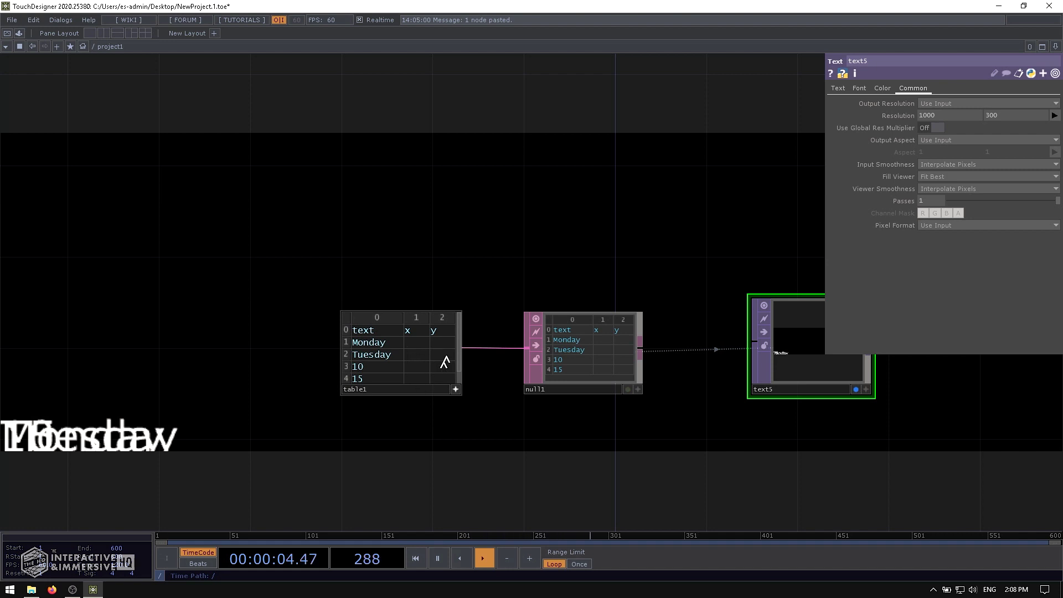
click(416, 342)
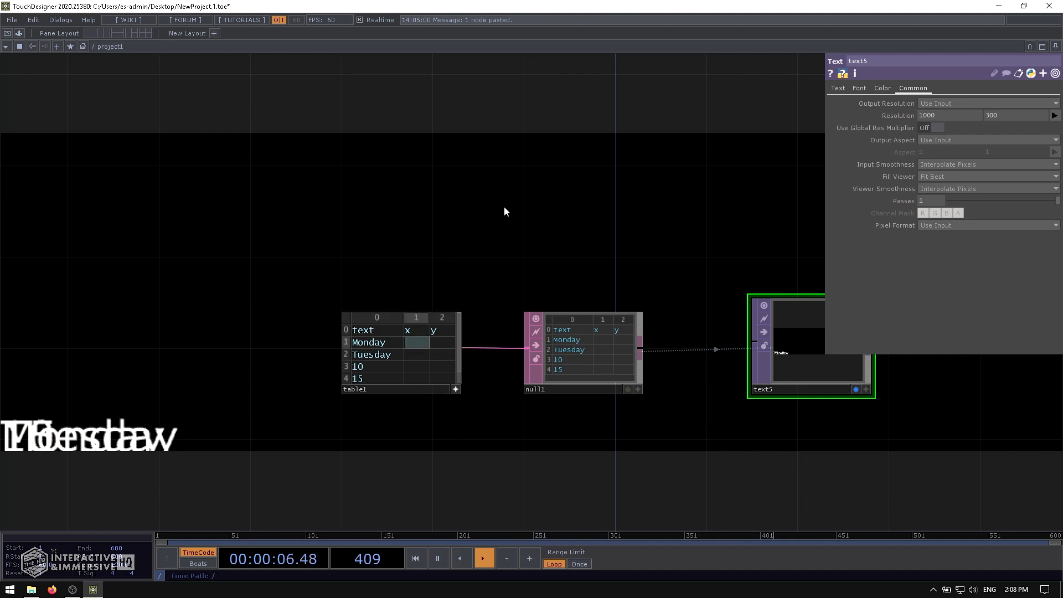
text(150)
key(Return)
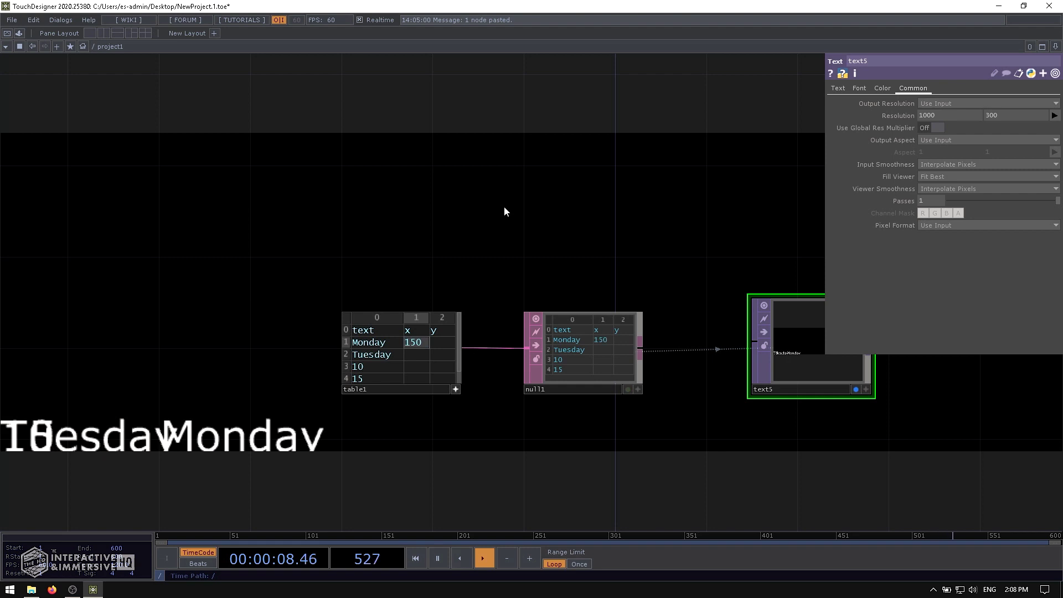
click(446, 343)
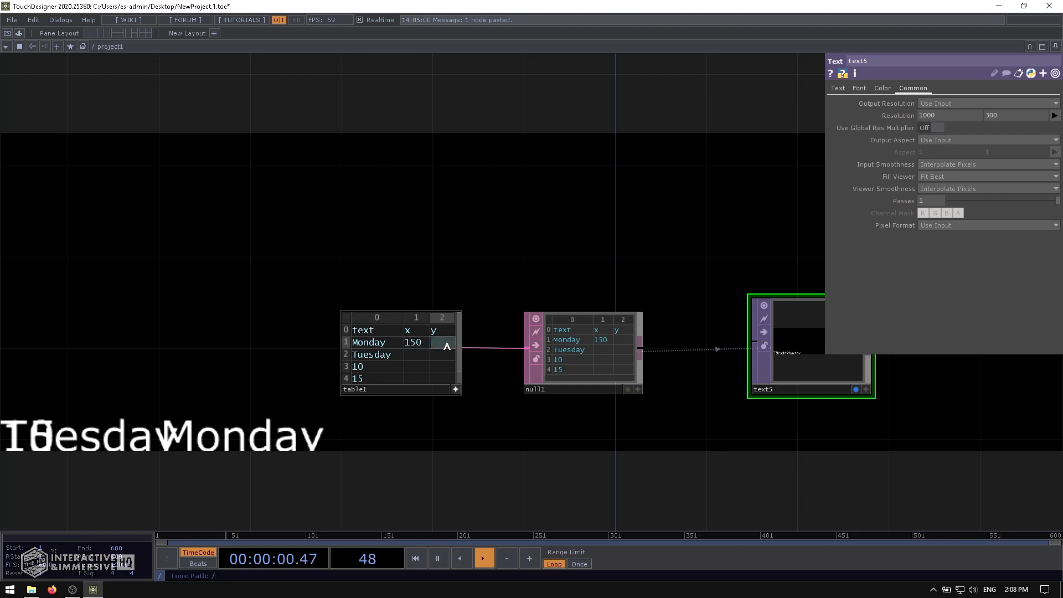
text(150)
key(Return)
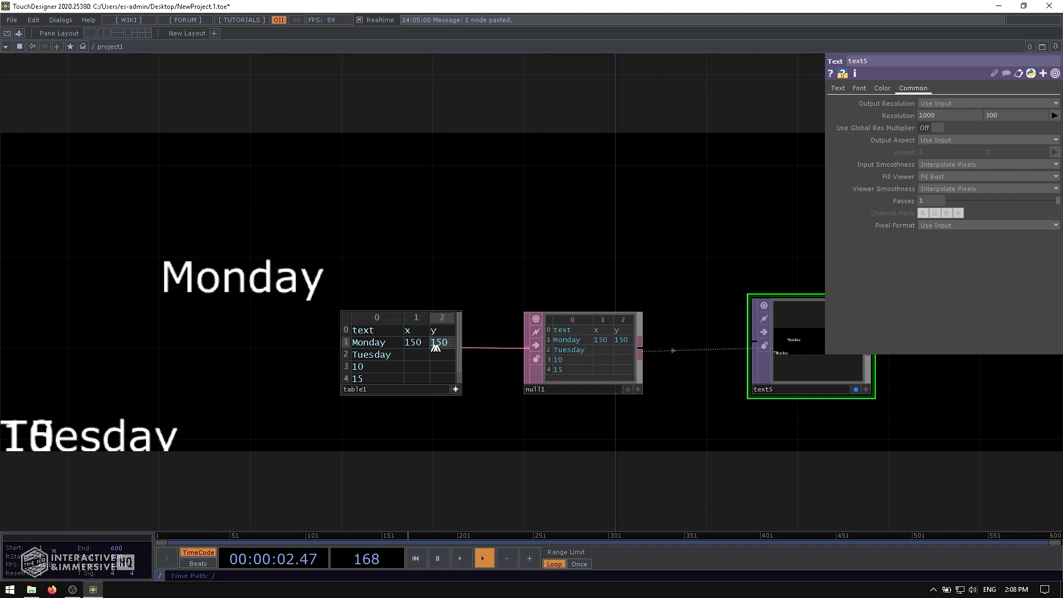
- Change the y value of the Monday row in table1 to 200
click(442, 344)
text(50200)
key(Return)
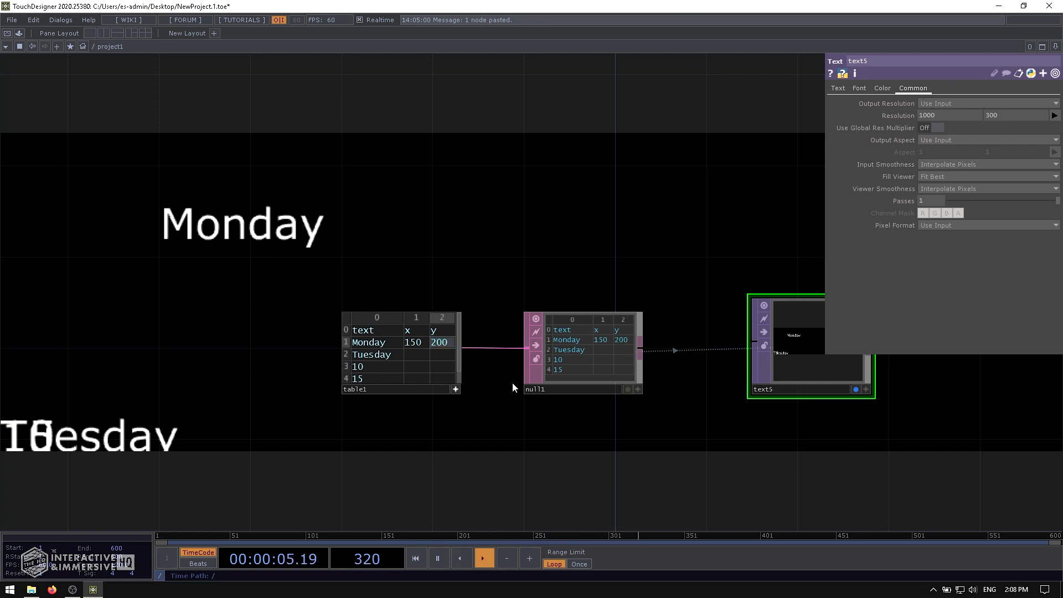
- Position the Tuesday row in table1 at x 500 and y 200
click(440, 355)
text(200)
key(Return)
click(425, 357)
key(Return)
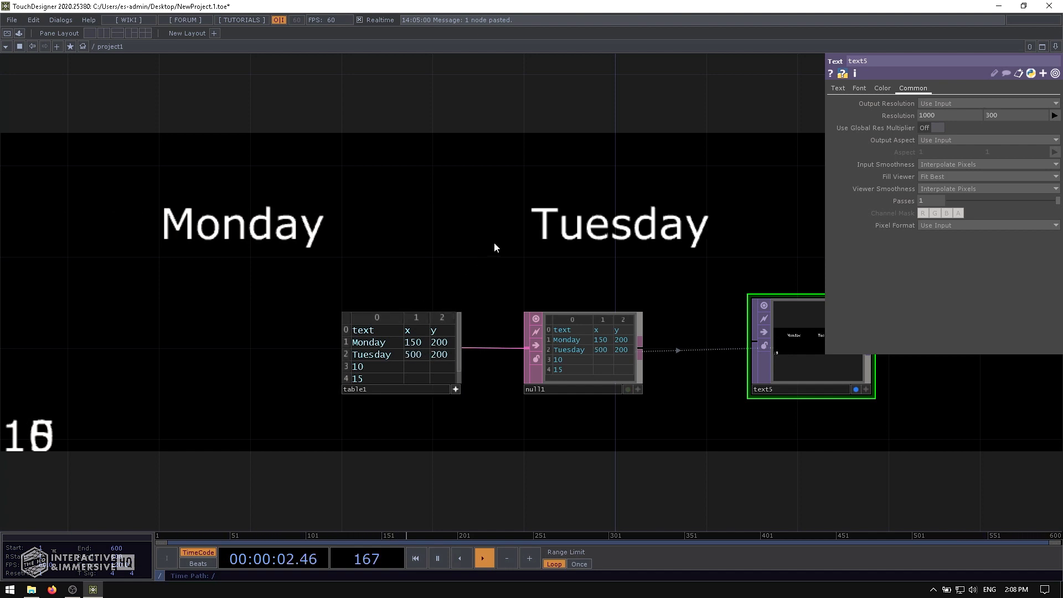
- Hide the parameter window and set the x value of the row with text 10 in table1 to 150
key(p)
key(h)
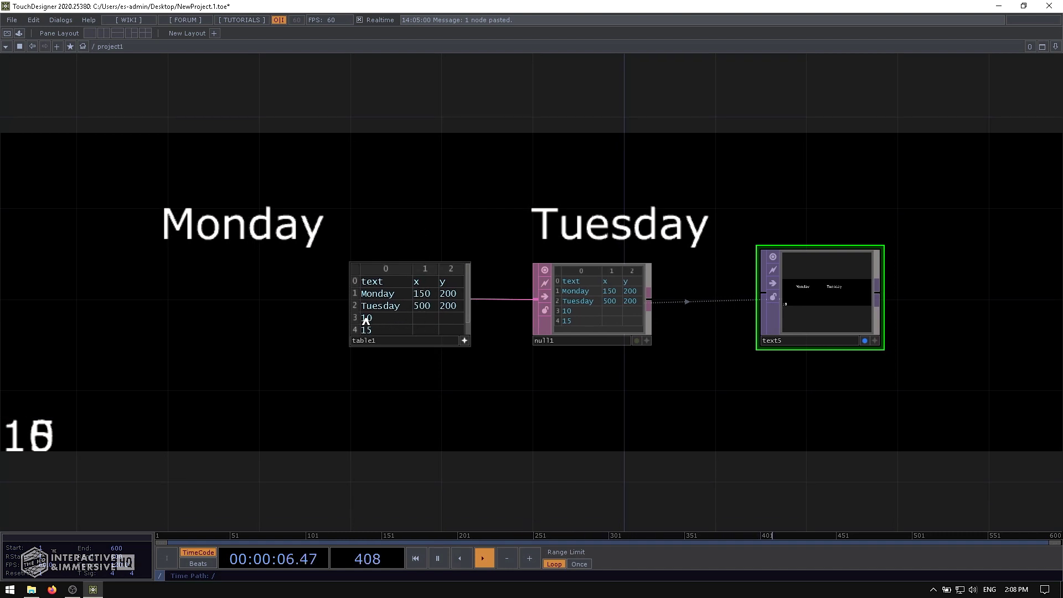
click(425, 318)
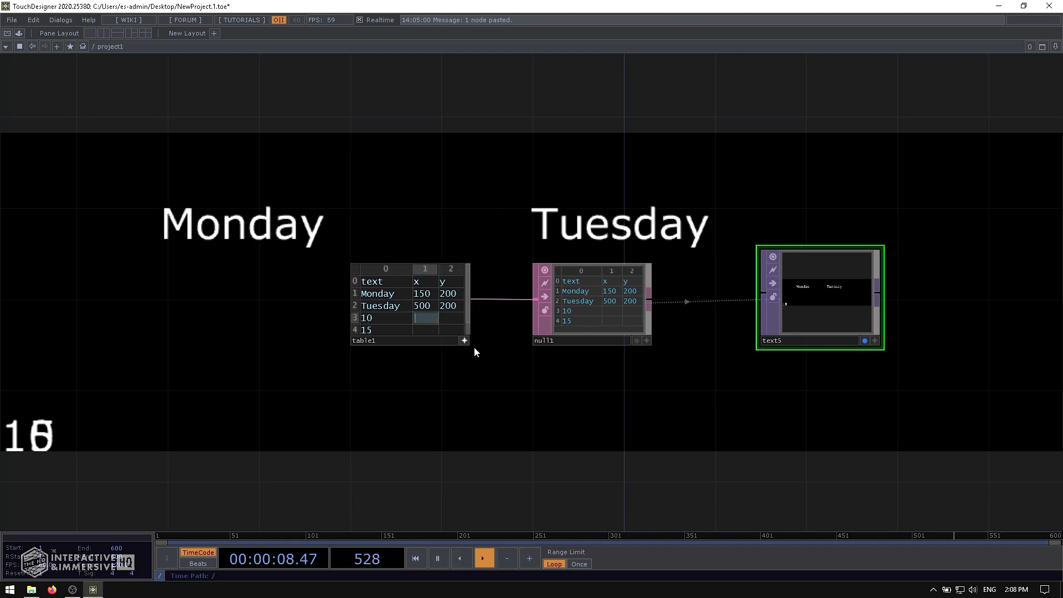
text(150)
key(Return)
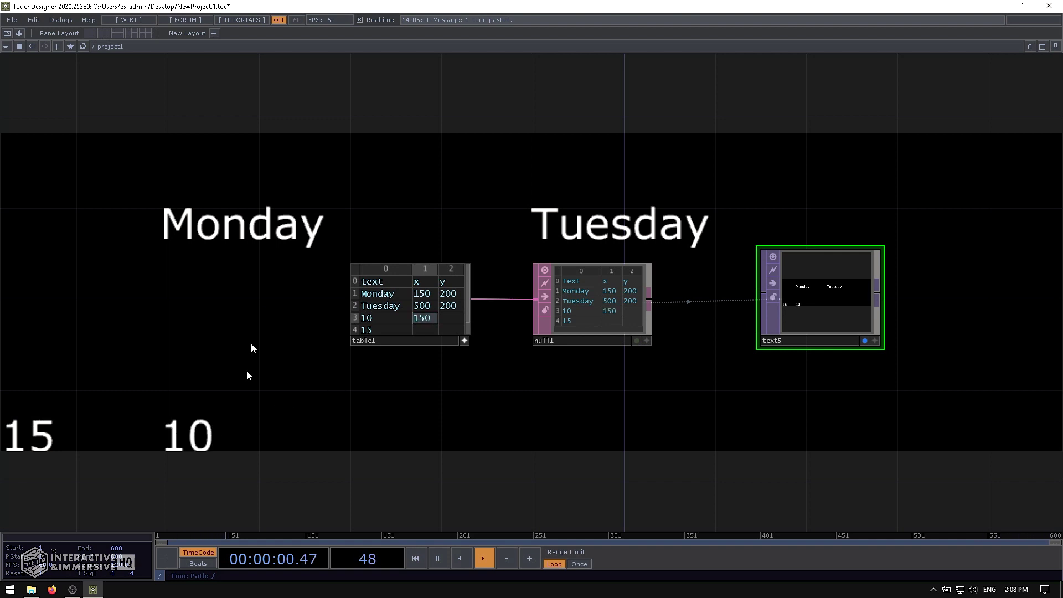
- Nudge the x value of the row with text 10 in table1 through 175 and 185 to 190
click(425, 318)
text(175)
key(Return)
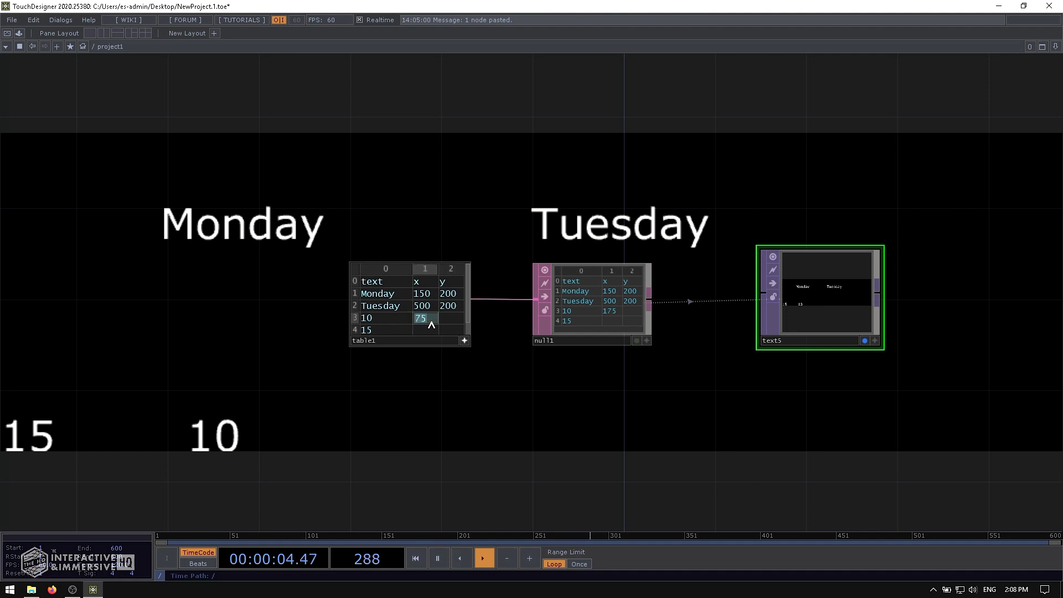
text(5)
key(Return)
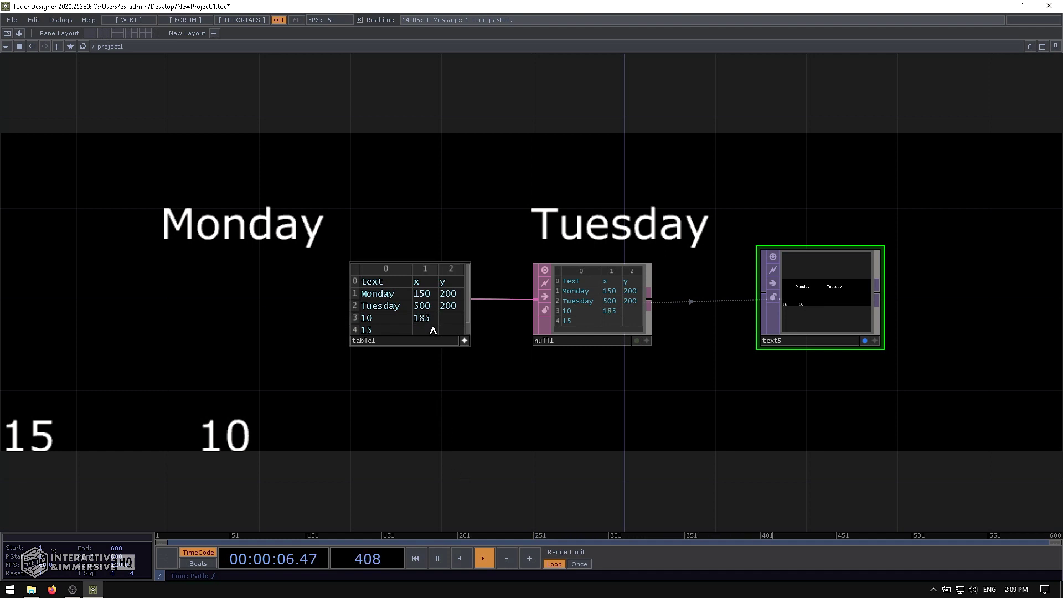
click(433, 322)
text(190)
key(Return)
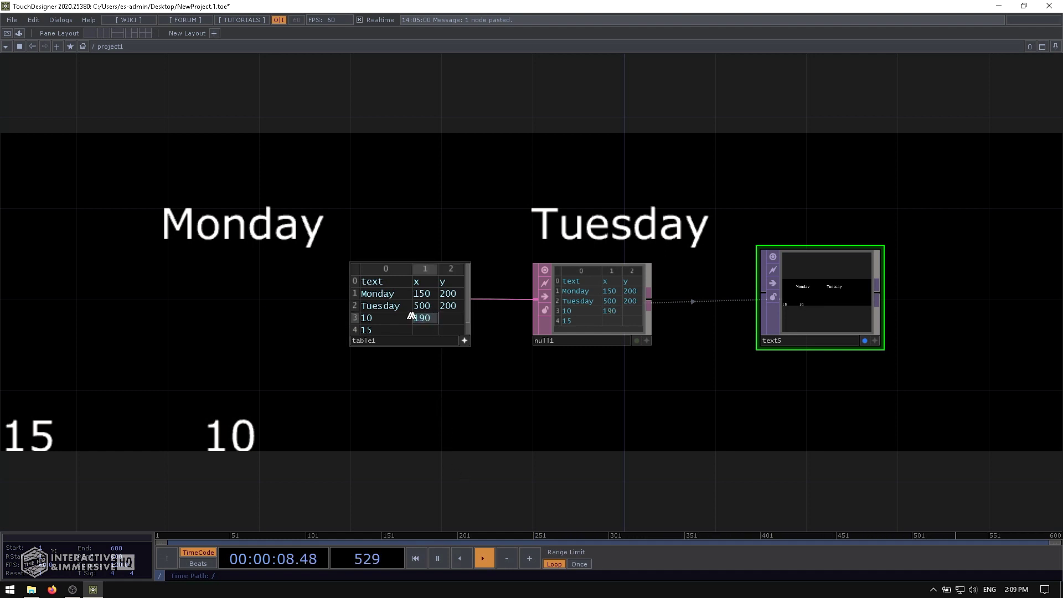
- Set the y value of the row with text 10 in table1 to 150, then lower it to 125
click(442, 320)
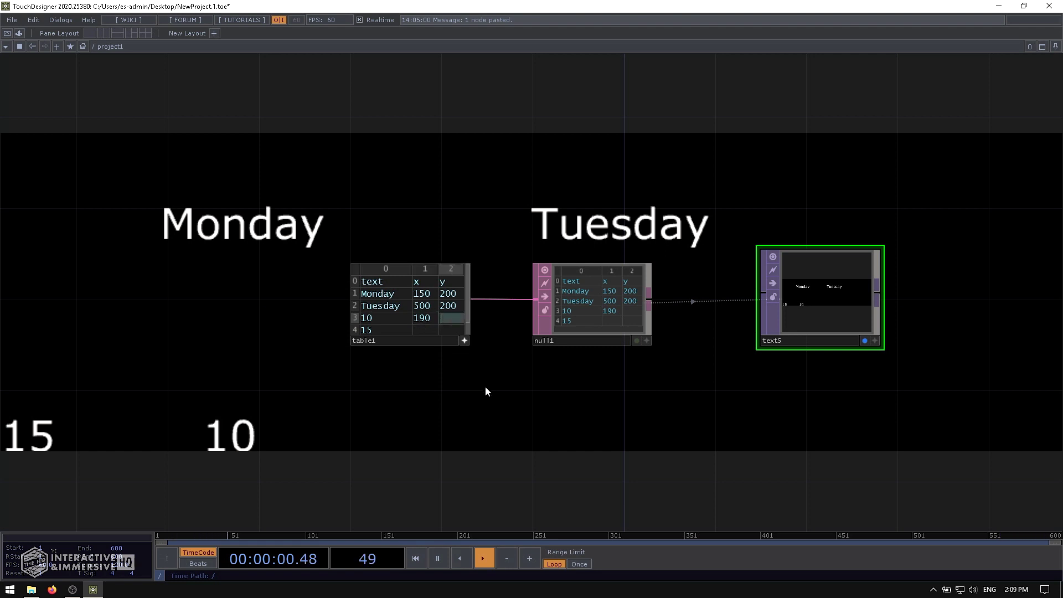
text(150)
key(Return)
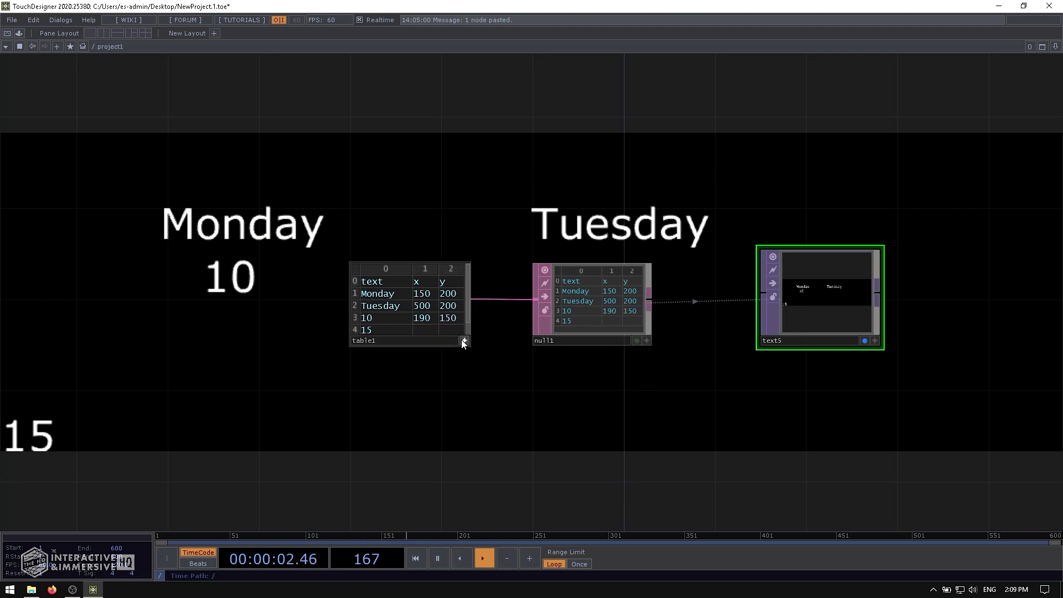
click(452, 321)
text(125)
key(Return)
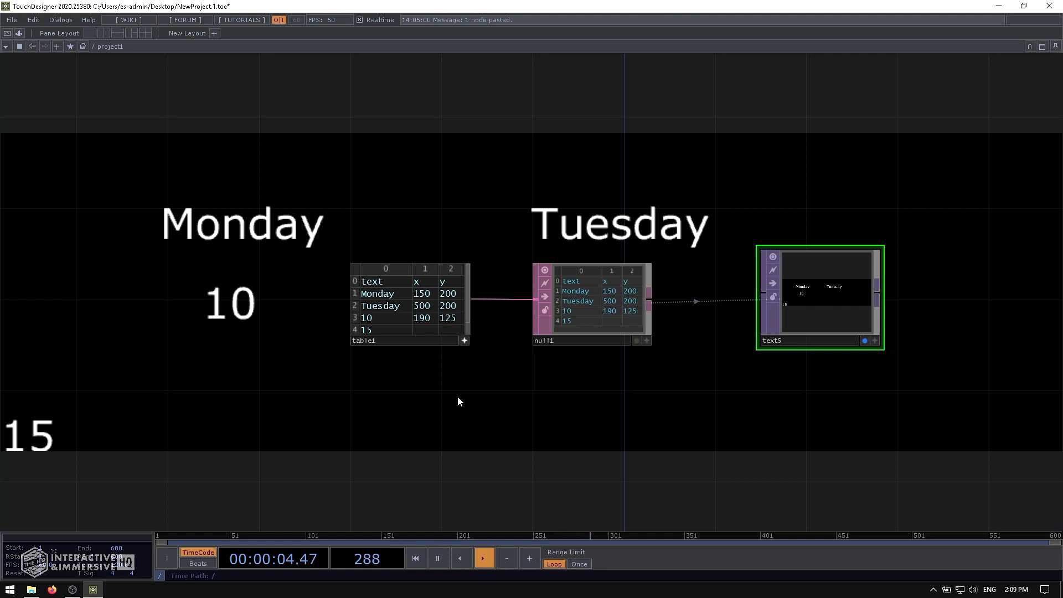
- Set the y value of the row with text 15 in table1 to 125
click(412, 332)
text(19)
key(BackSpace)
key(BackSpace)
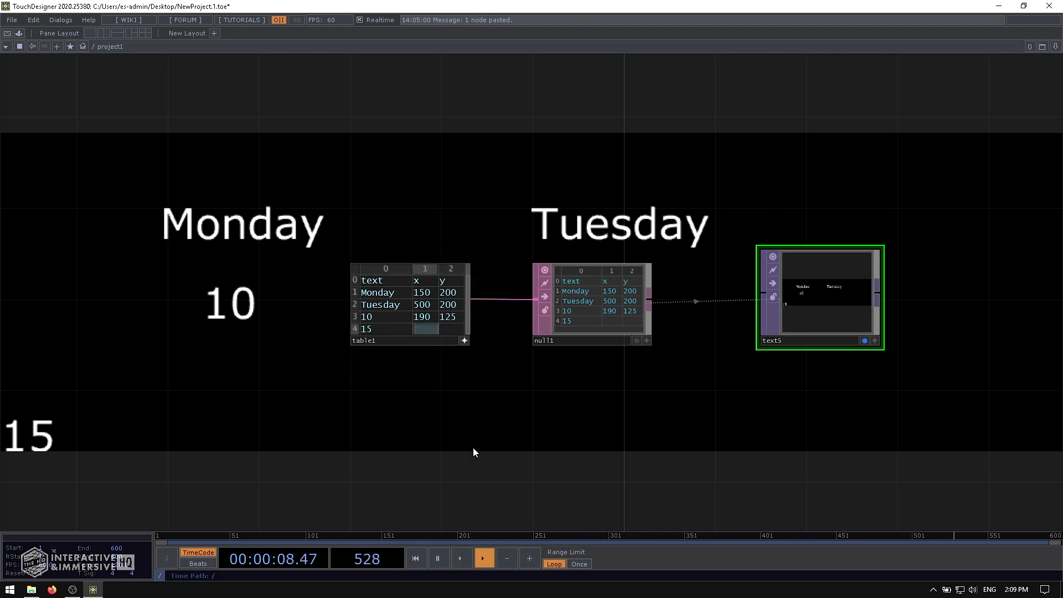
key(Tab)
text(152)
key(BackSpace)
key(BackSpace)
text(25)
key(Return)
- Adjust the x value of the row with text 15 in table1 through 525 and 530 to 540
click(418, 328)
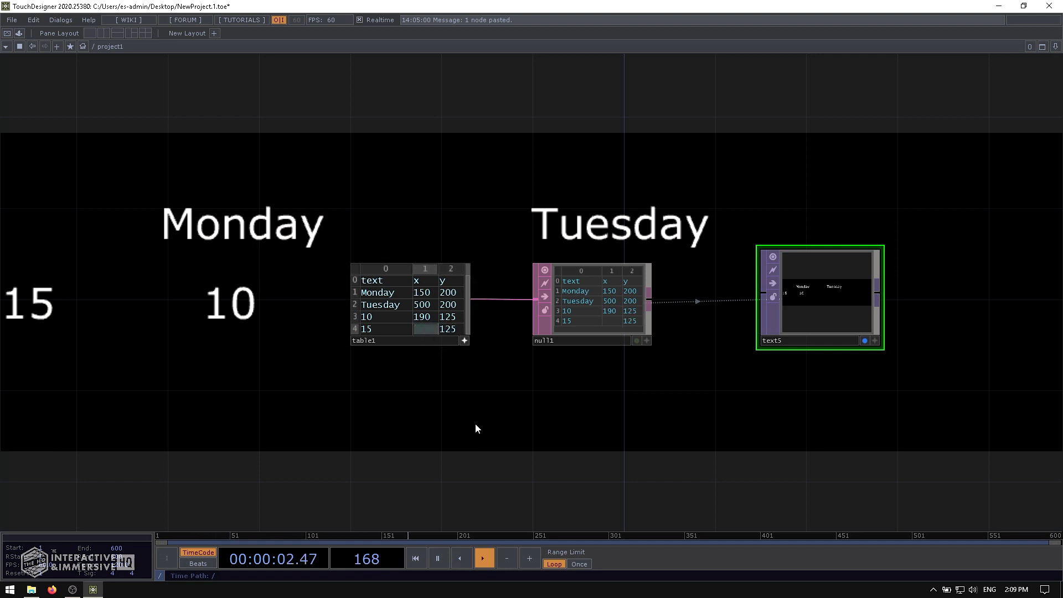
text(525)
key(Return)
drag(491, 438, 489, 517)
click(423, 430)
text(530)
key(Return)
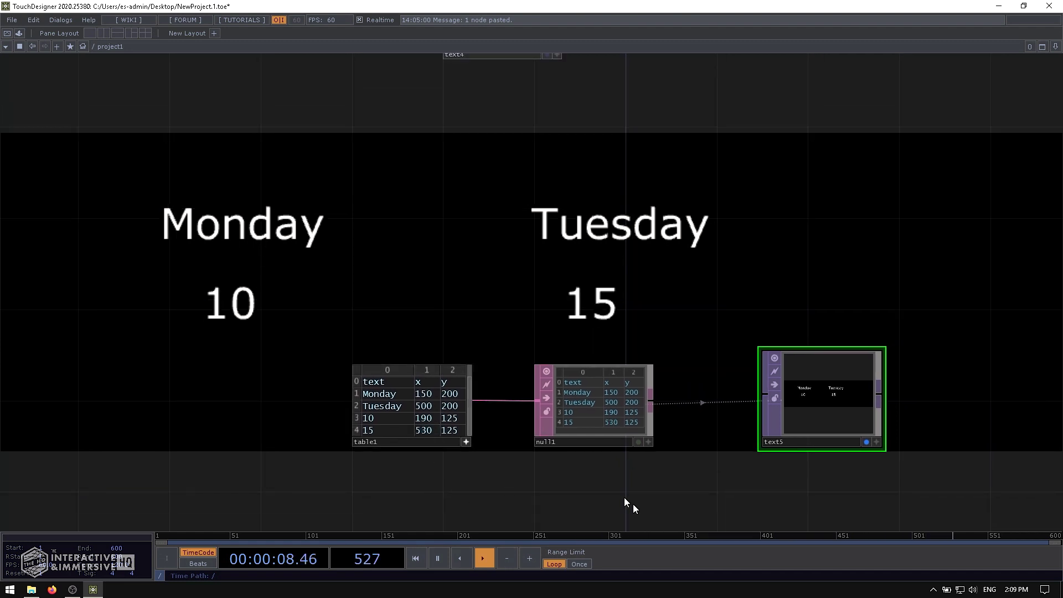
click(427, 432)
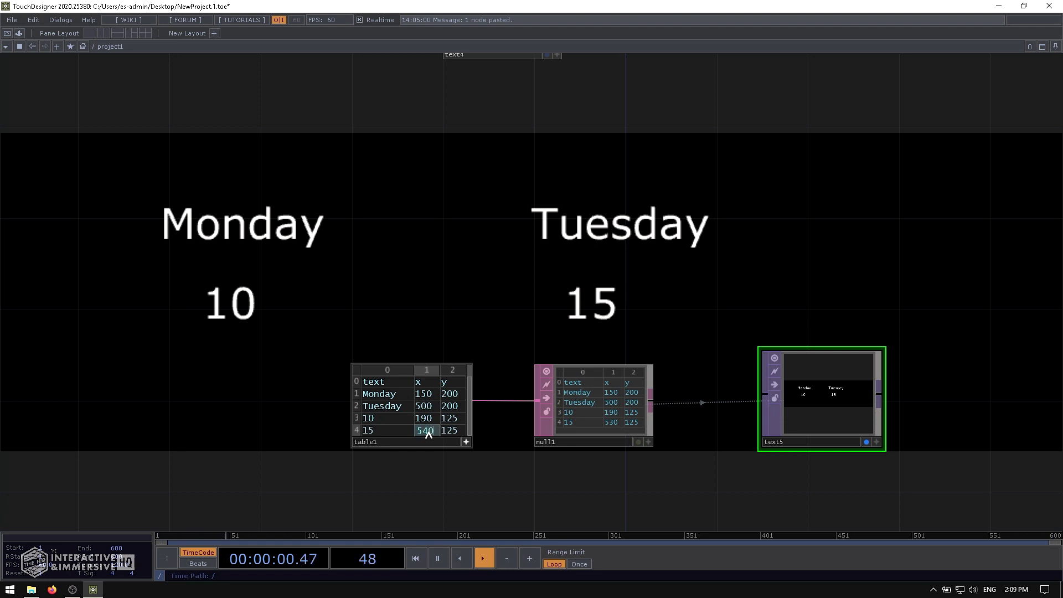
key(Return)
- Compare the table-driven Text TOP network with the chain of Over TOPs above it
drag(544, 284, 453, 263)
scroll(453, 263, down, 3)
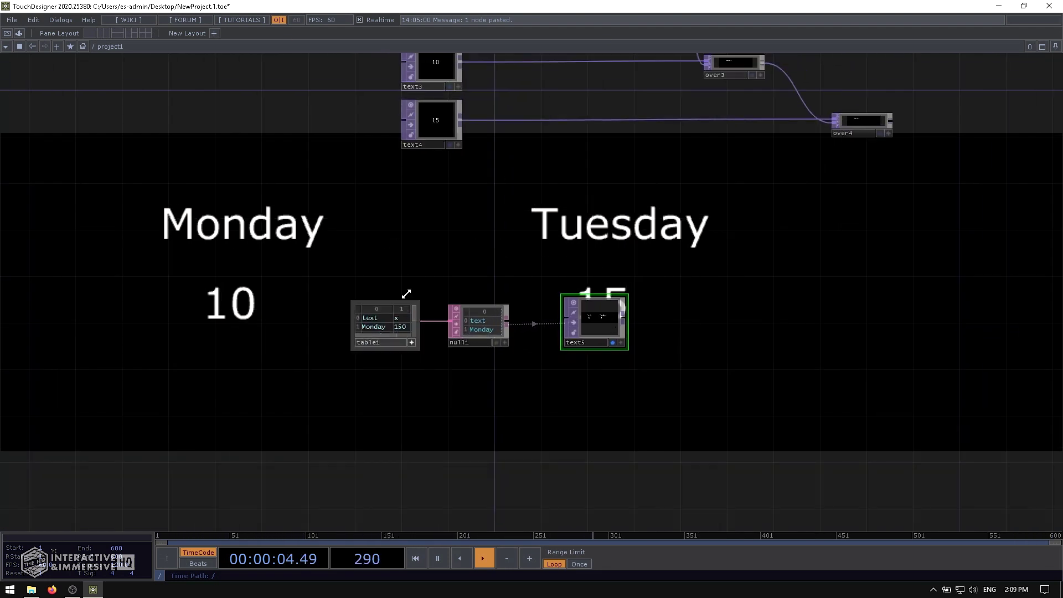
scroll(406, 293, up, 4)
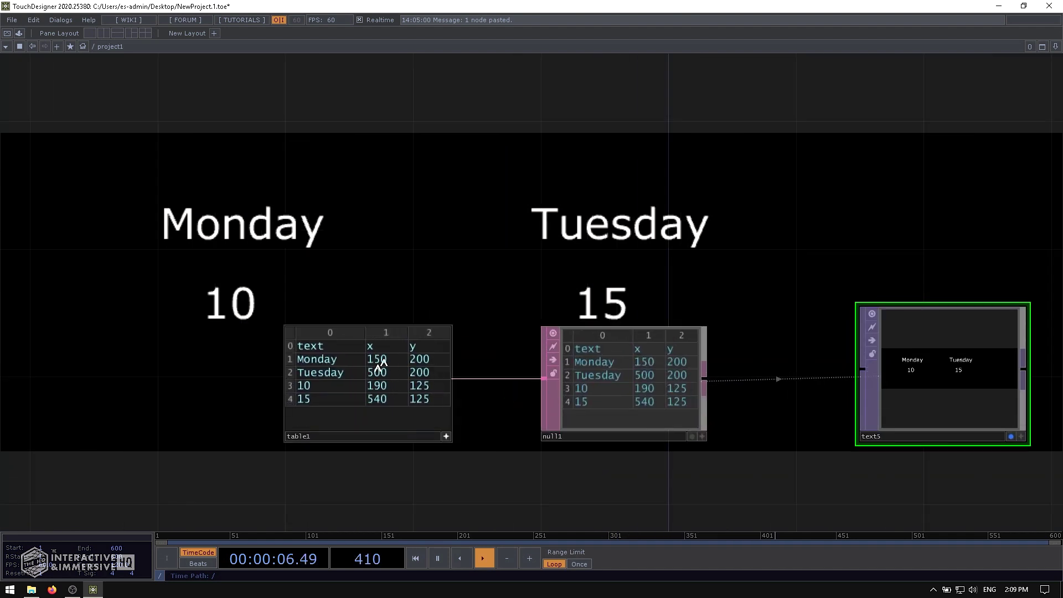
scroll(470, 266, down, 3)
scroll(471, 313, down, 4)
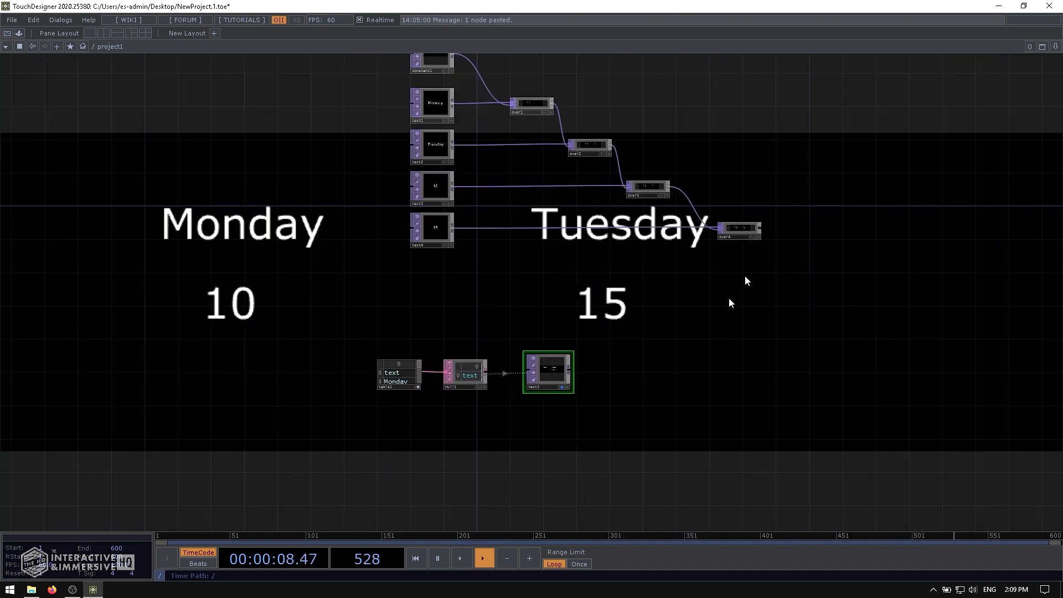
scroll(452, 412, up, 5)
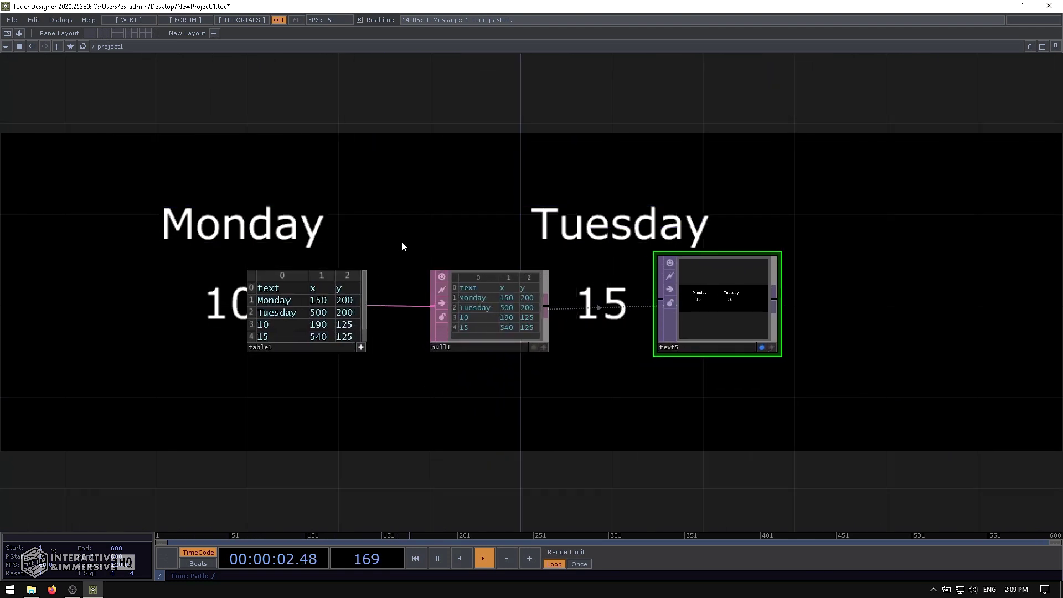
scroll(622, 280, down, 5)
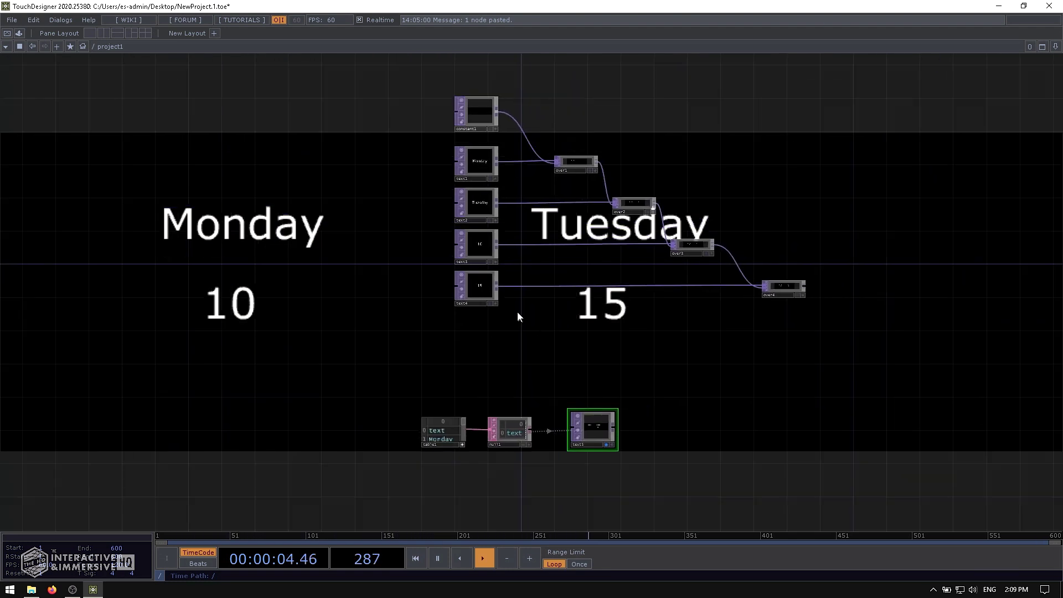
drag(516, 304, 481, 316)
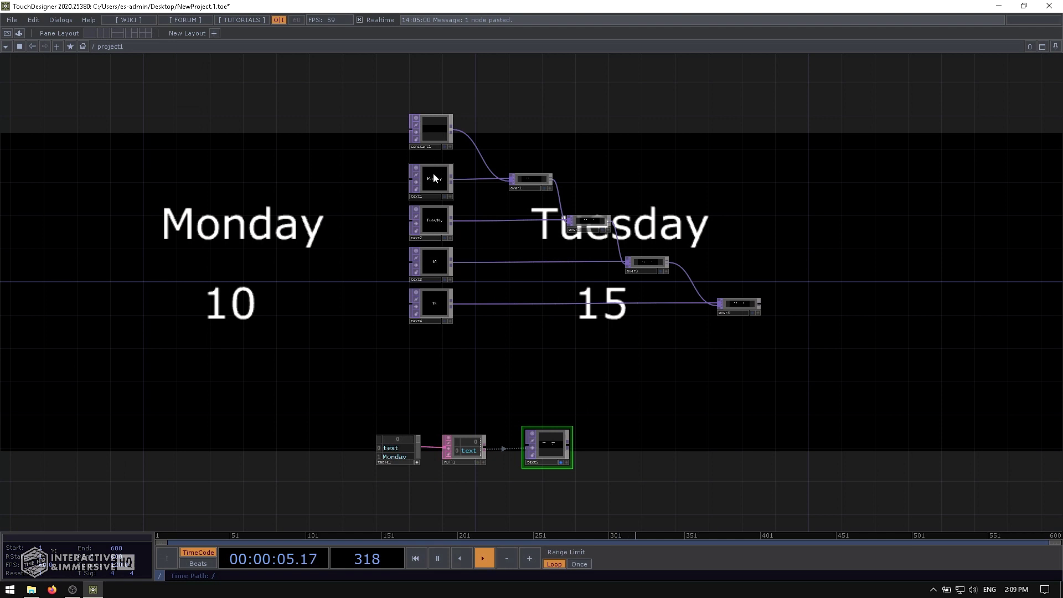
- Review the Over TOP chain and inspect the Translate values of over3
click(432, 133)
right_drag(495, 141, 774, 310)
click(642, 264)
key(p)
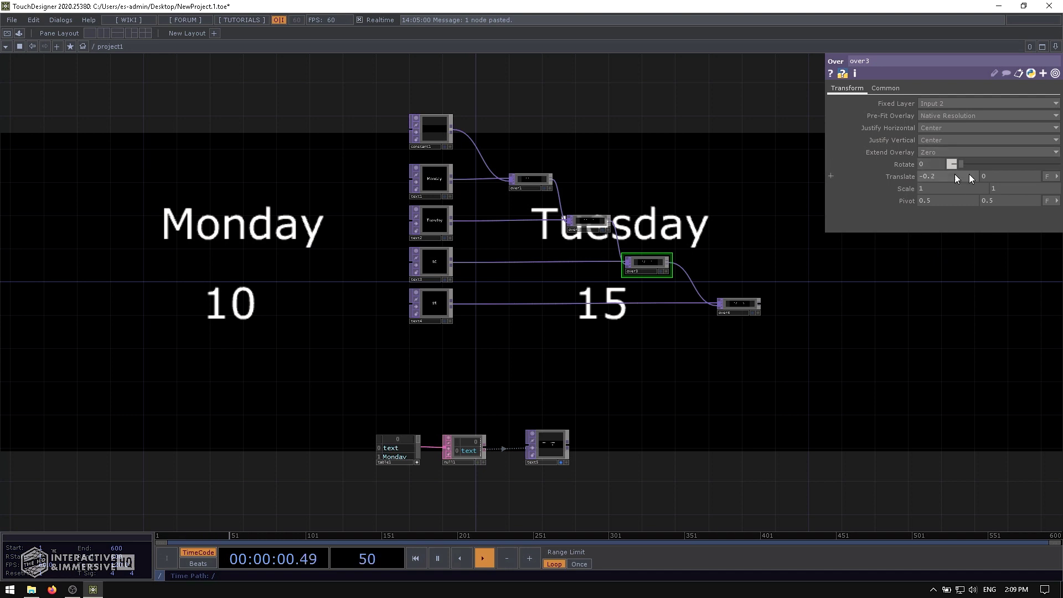
key(p)
- Examine the coordinates in table1, the resulting image in text5, and the surrounding network
drag(720, 312, 797, 188)
scroll(520, 319, up, 2)
scroll(477, 264, up, 4)
scroll(449, 235, up, 1)
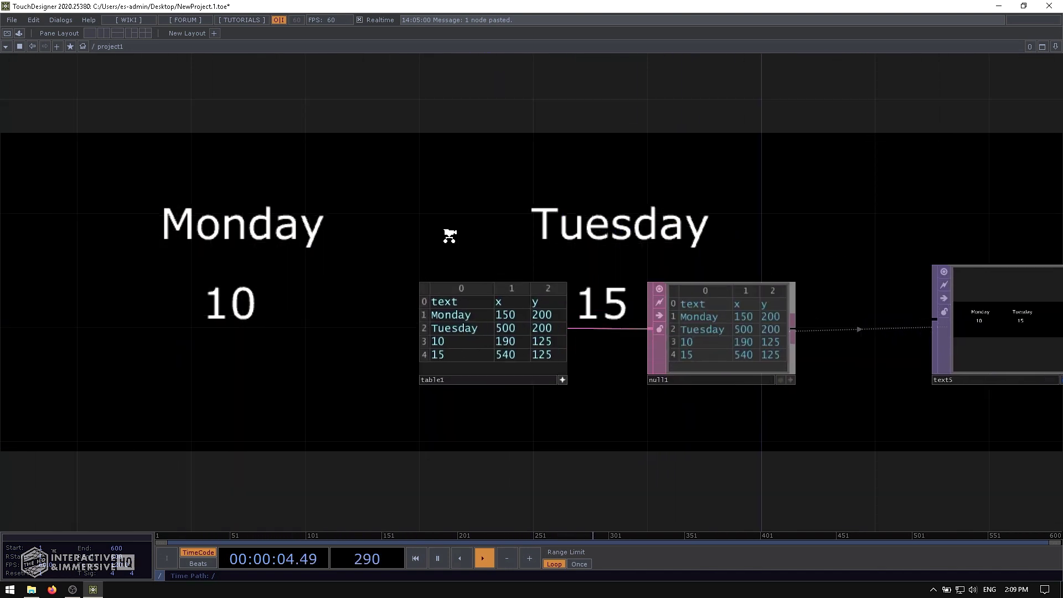
scroll(450, 236, up, 1)
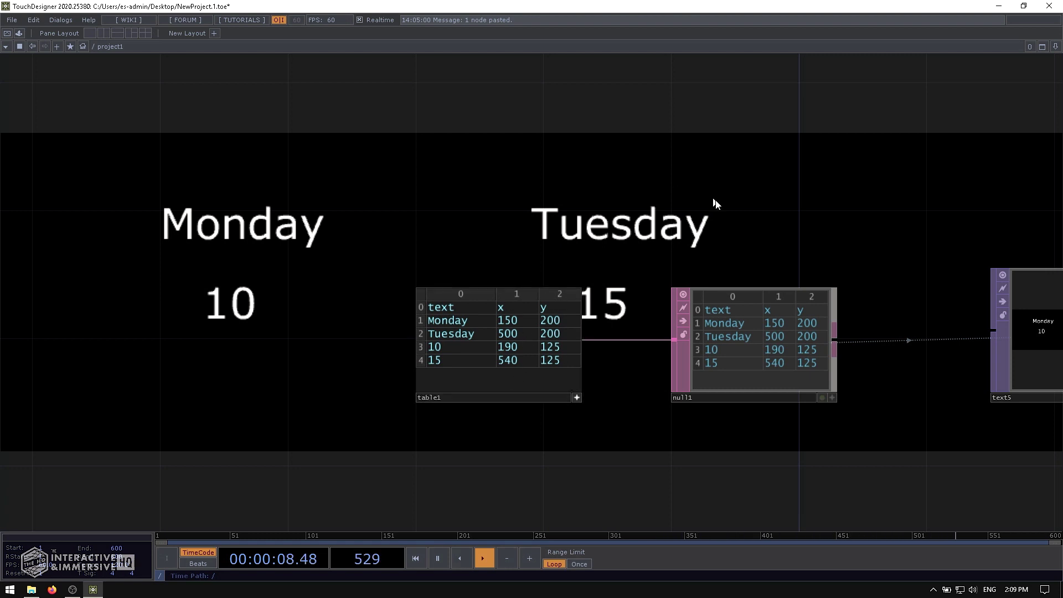
drag(713, 200, 465, 186)
click(830, 312)
key(p)
key(p)
drag(732, 221, 629, 223)
scroll(750, 338, up, 6)
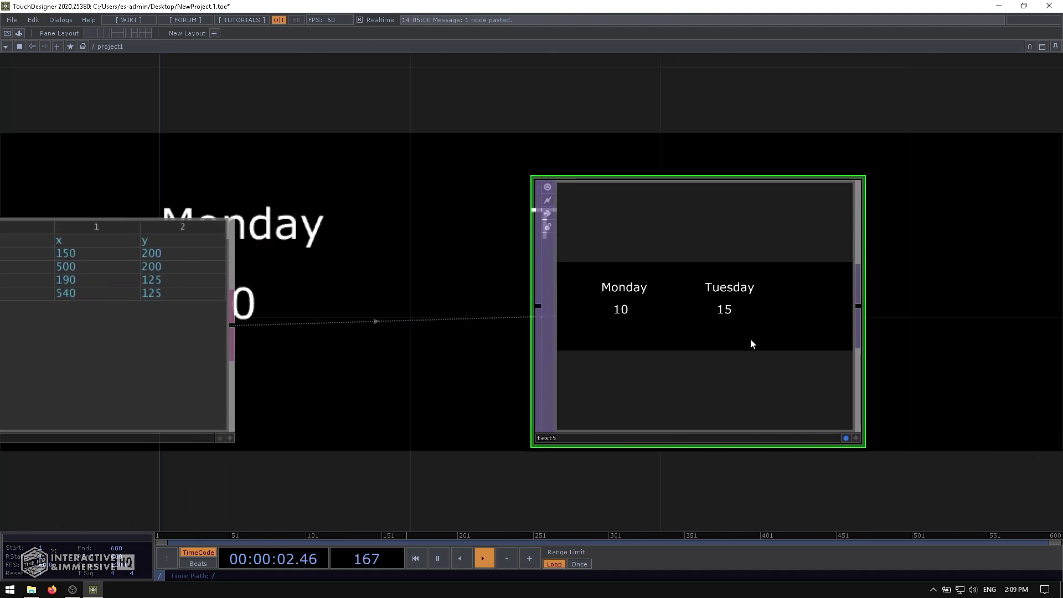
scroll(751, 343, down, 5)
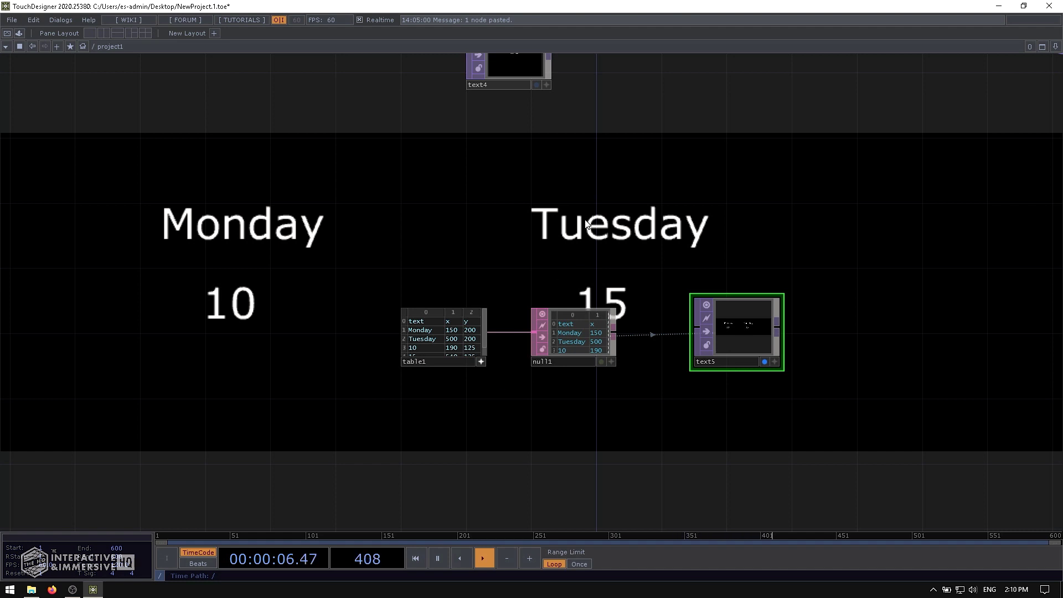
drag(583, 216, 565, 371)
drag(658, 353, 528, 285)
scroll(528, 285, down, 3)
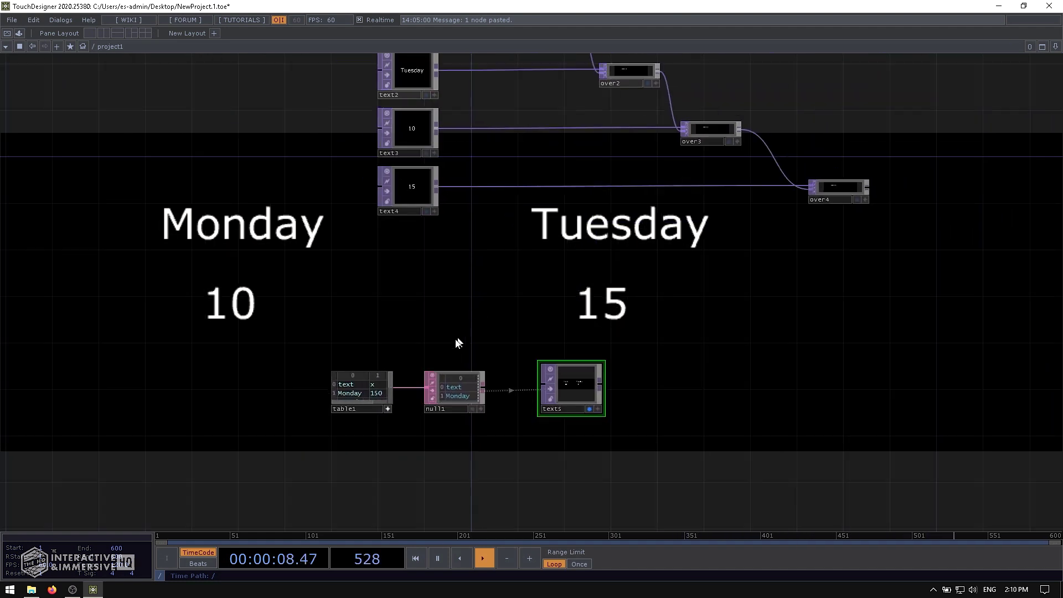
- Nudge the x value of the Monday row in table1 through 151, 152 and 153, and return it to 150
drag(394, 359, 509, 247)
scroll(509, 247, up, 8)
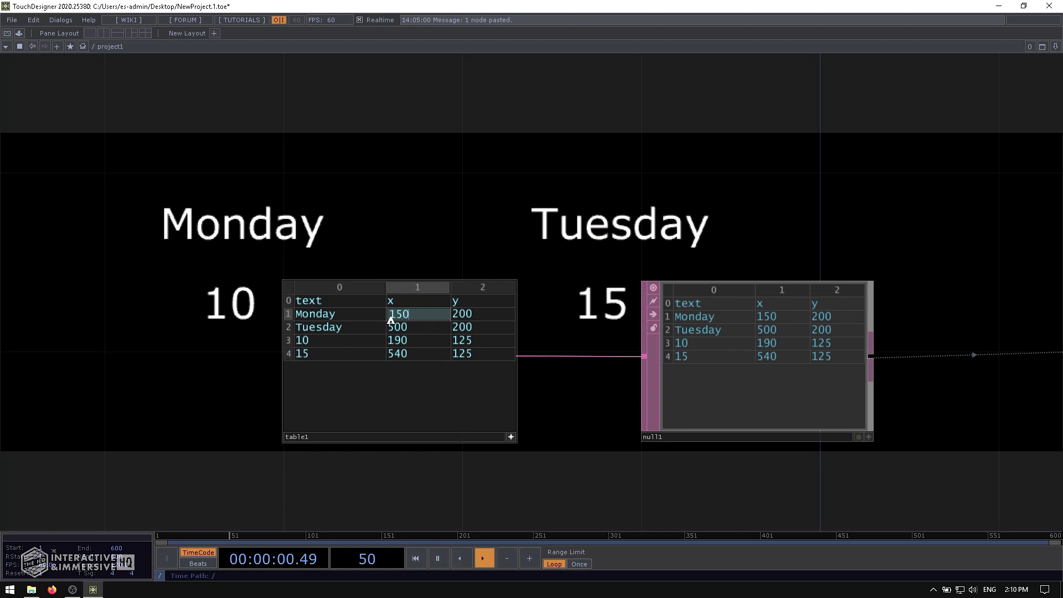
drag(428, 232, 426, 294)
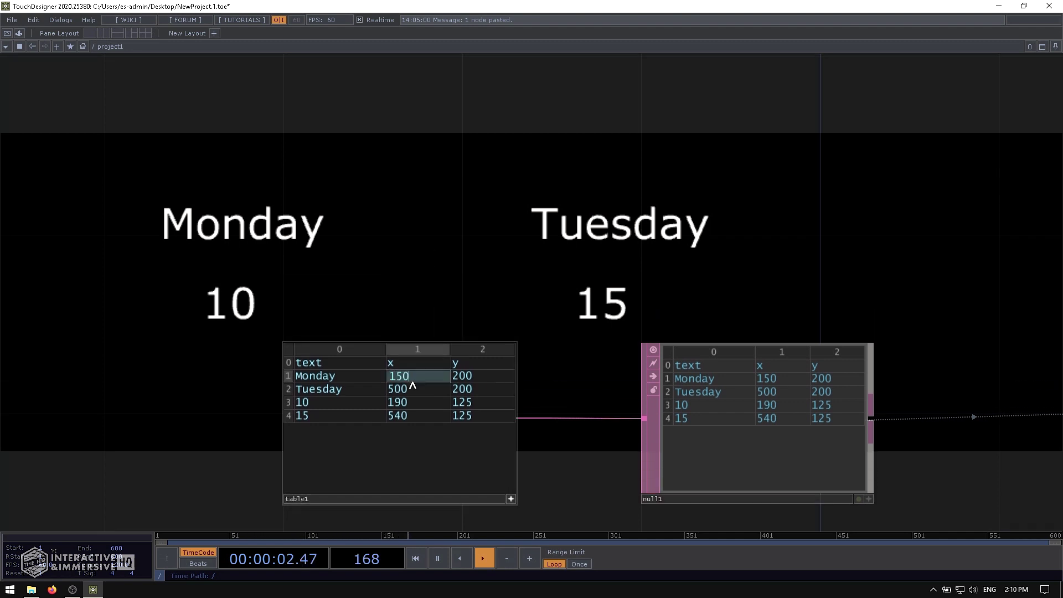
text(1)
key(Return)
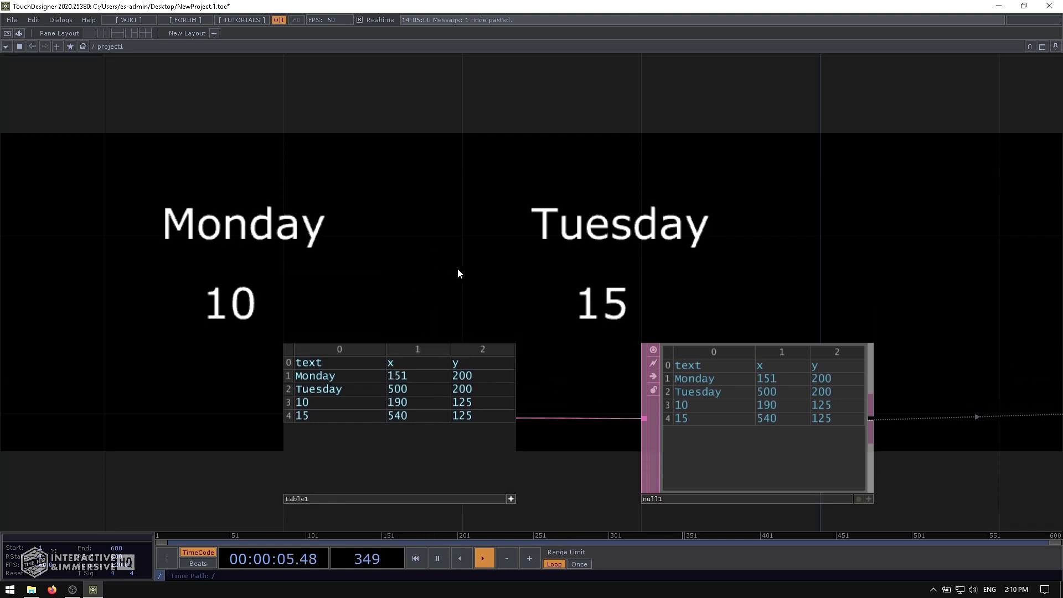
click(418, 380)
text(152)
key(Return)
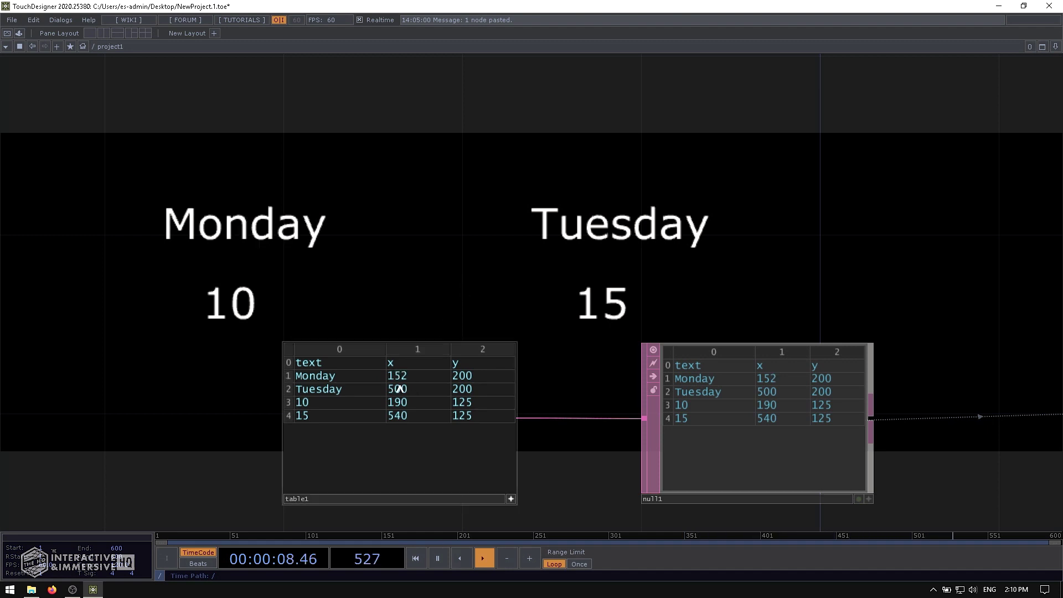
click(410, 381)
text(135)
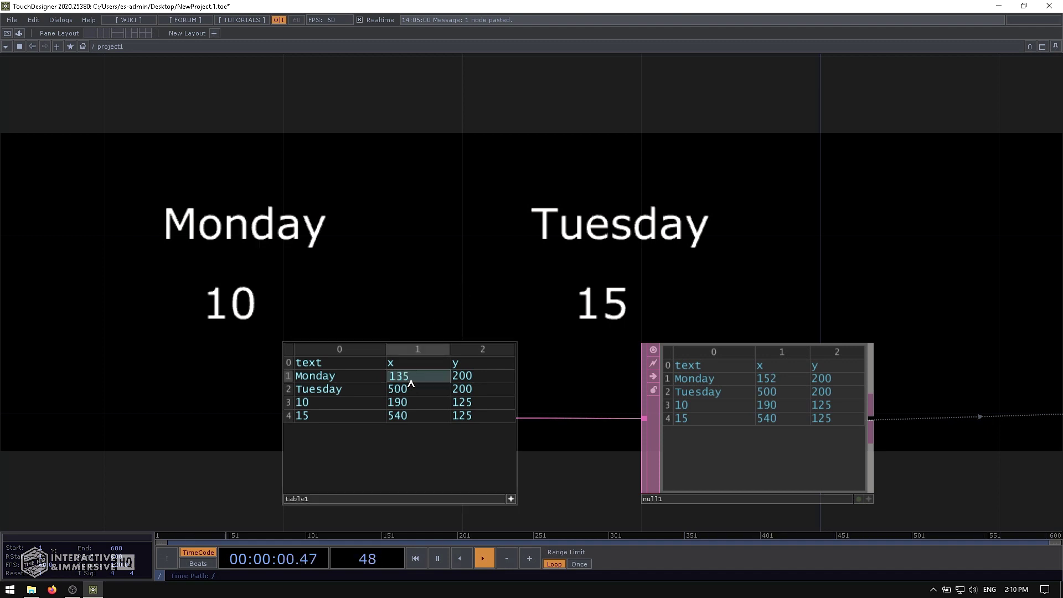
key(Return)
click(424, 380)
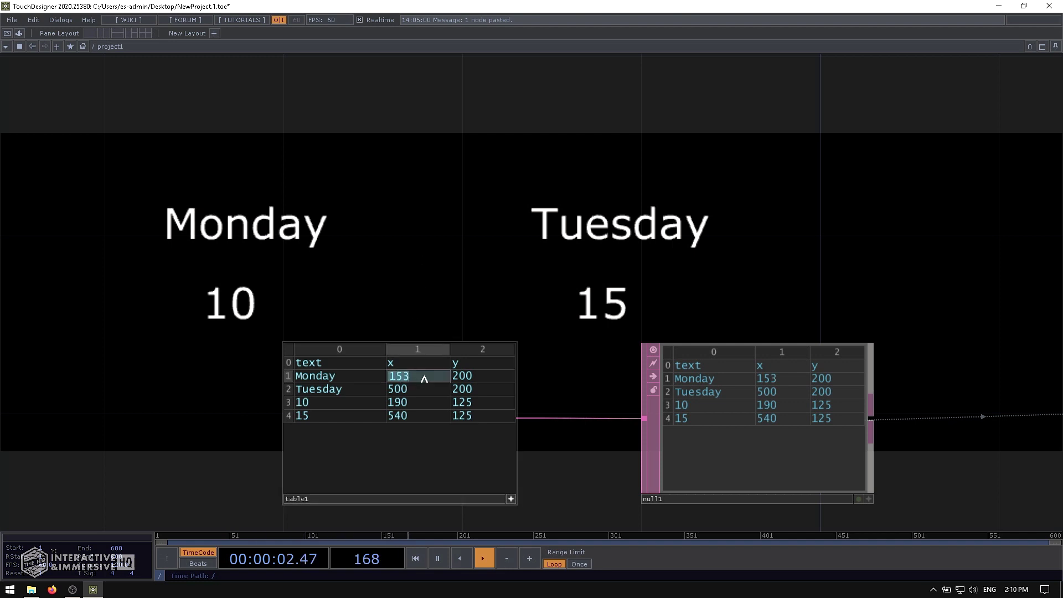
text(150)
key(Return)
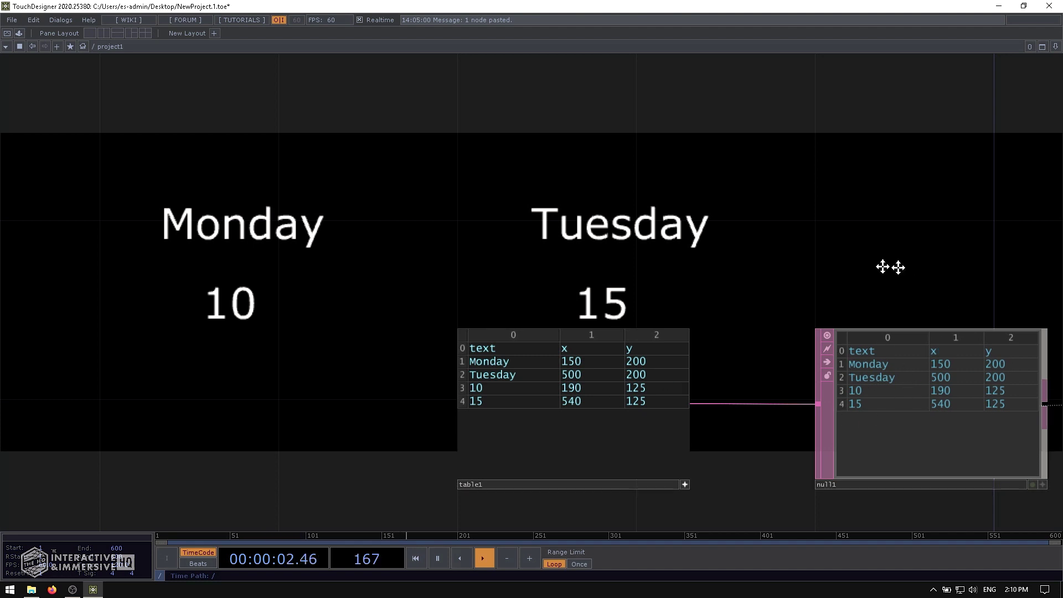
- Add a Constant CHOP in the empty network area to the left of table1
drag(828, 264, 618, 256)
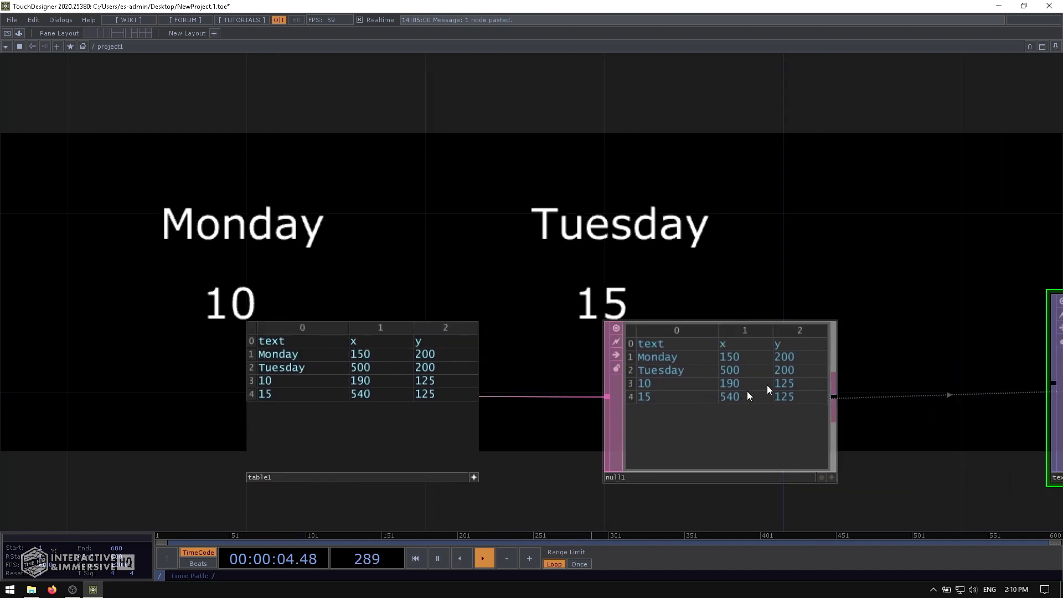
drag(744, 232, 804, 226)
scroll(576, 205, down, 3)
drag(191, 249, 411, 272)
key(Tab)
key(Tab)
text(c)
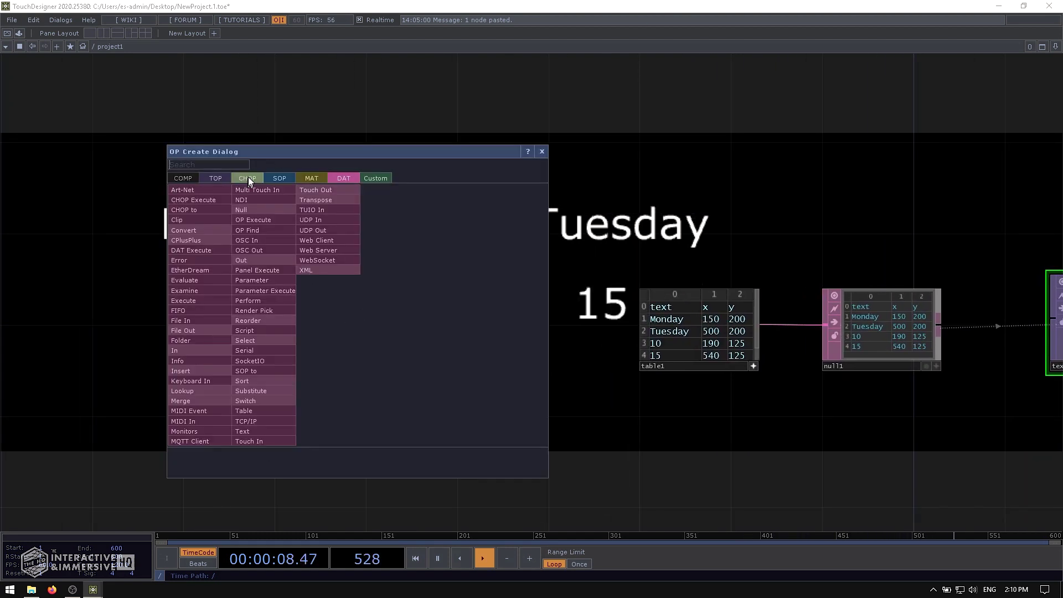
click(247, 178)
text(on)
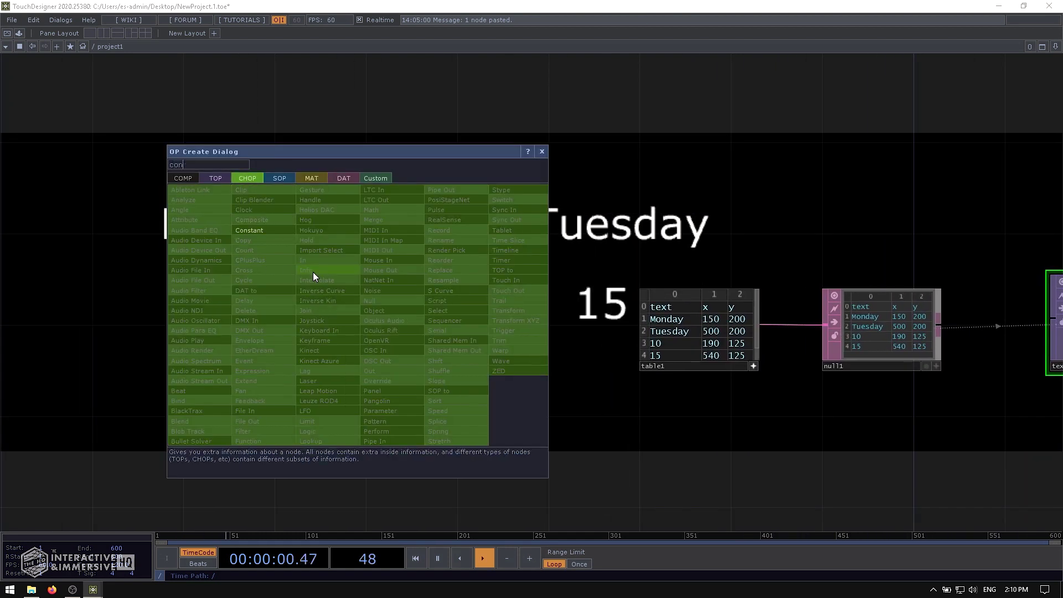
click(250, 230)
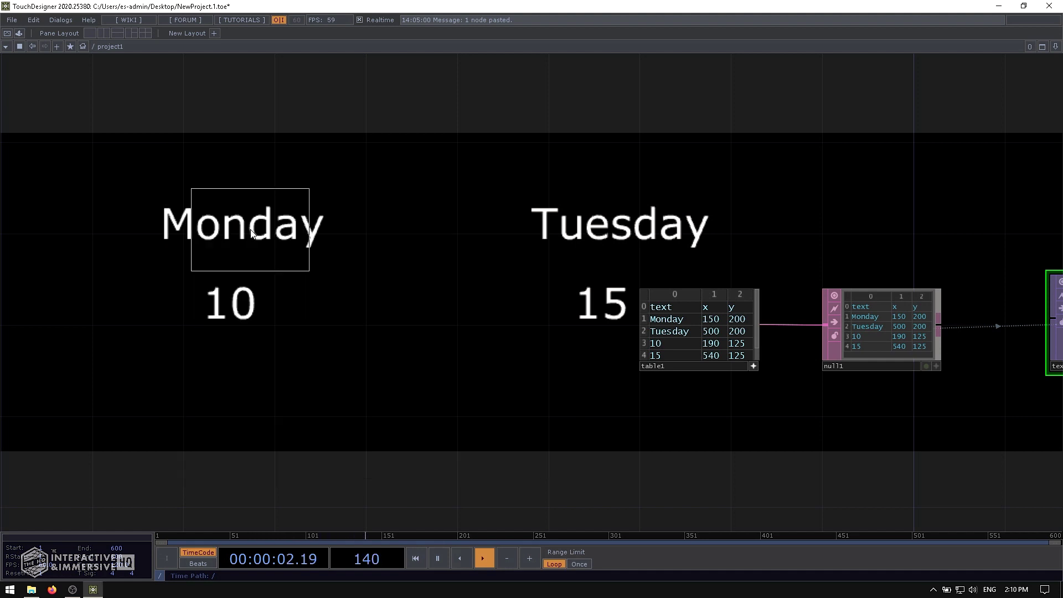
click(334, 330)
- Open the new Constant CHOP's parameters and add three more channels to make four
key(p)
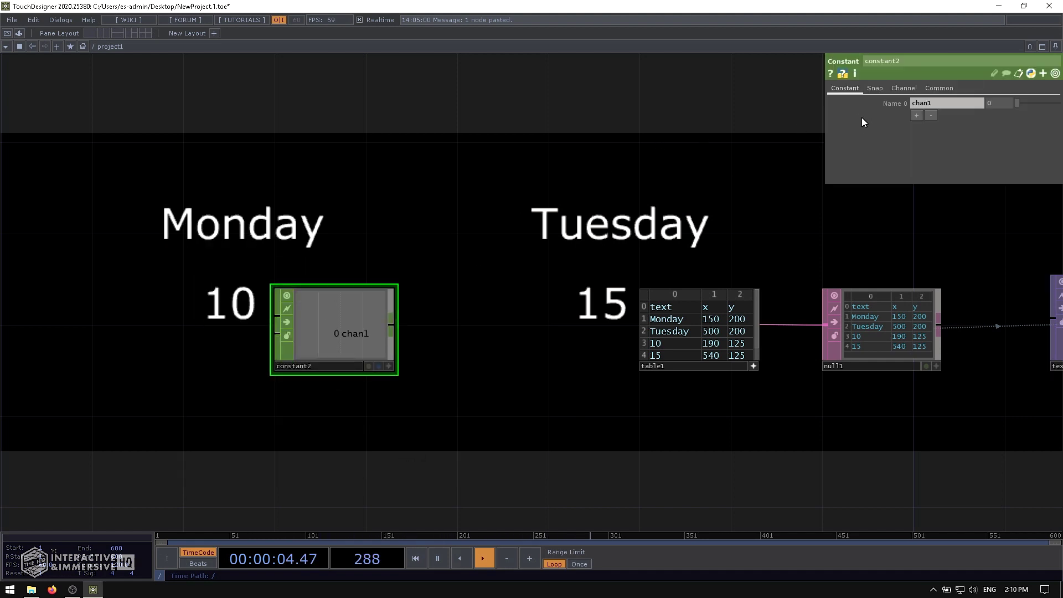
click(917, 115)
click(917, 127)
click(916, 140)
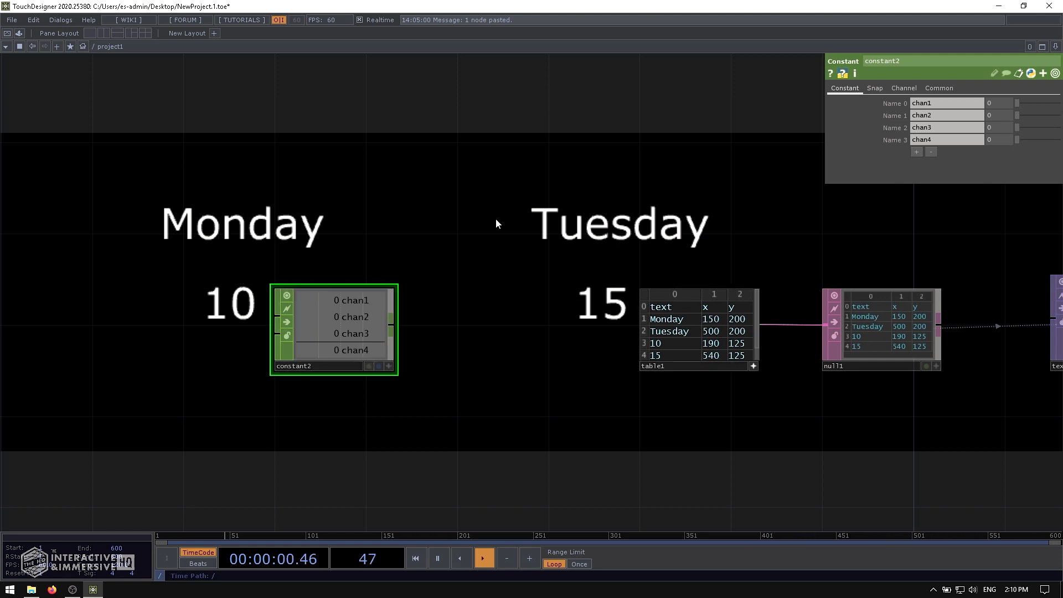
- Add four more channels to constant2 to make eight
click(918, 153)
click(916, 165)
click(915, 176)
click(915, 188)
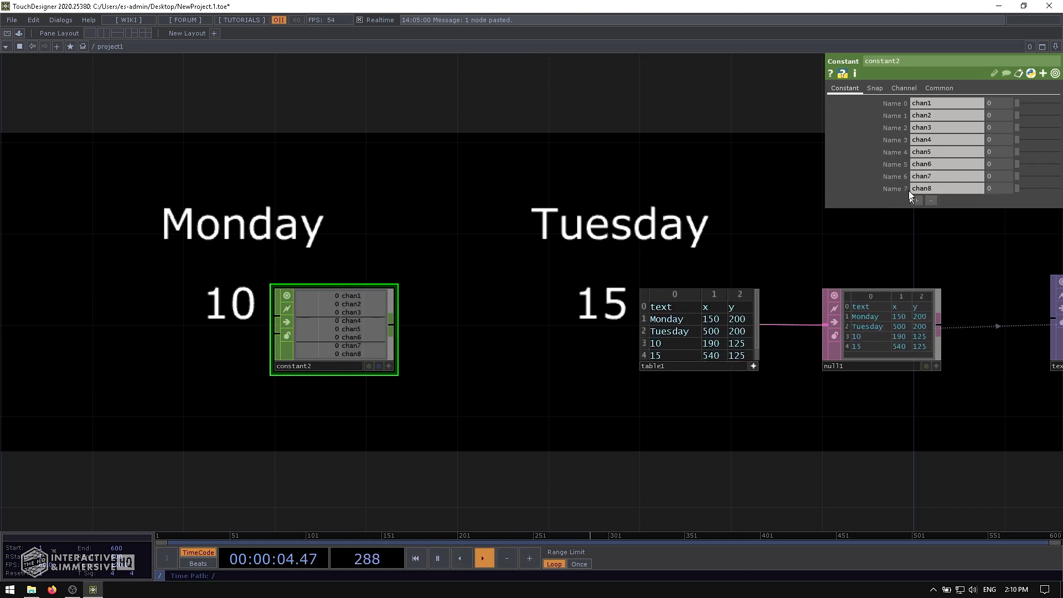
- Rename the first four channels of constant2 to x1, y1, x2 and y2
click(921, 103)
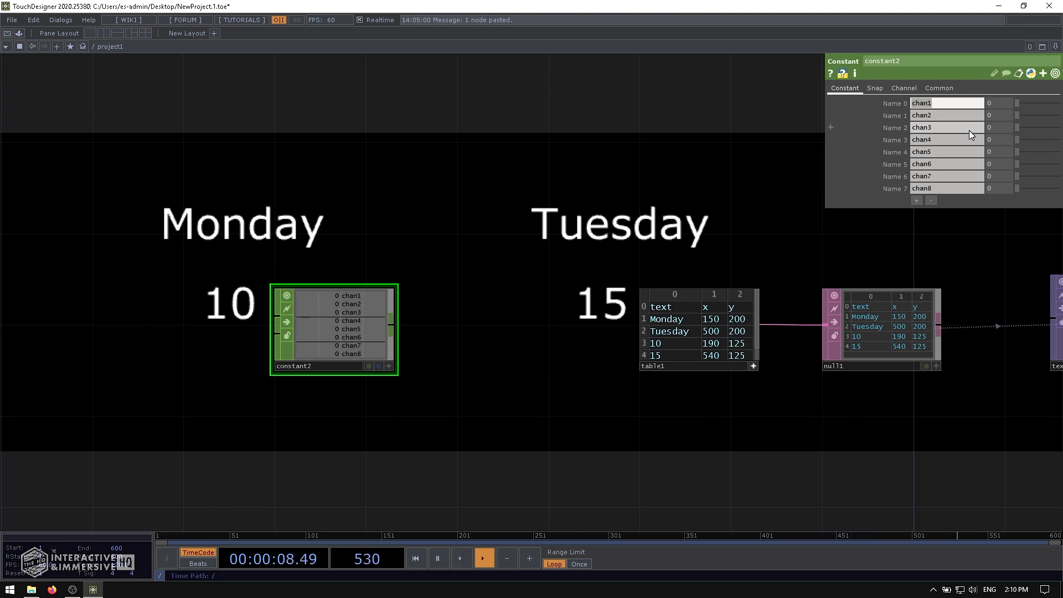
text(x1)
click(945, 115)
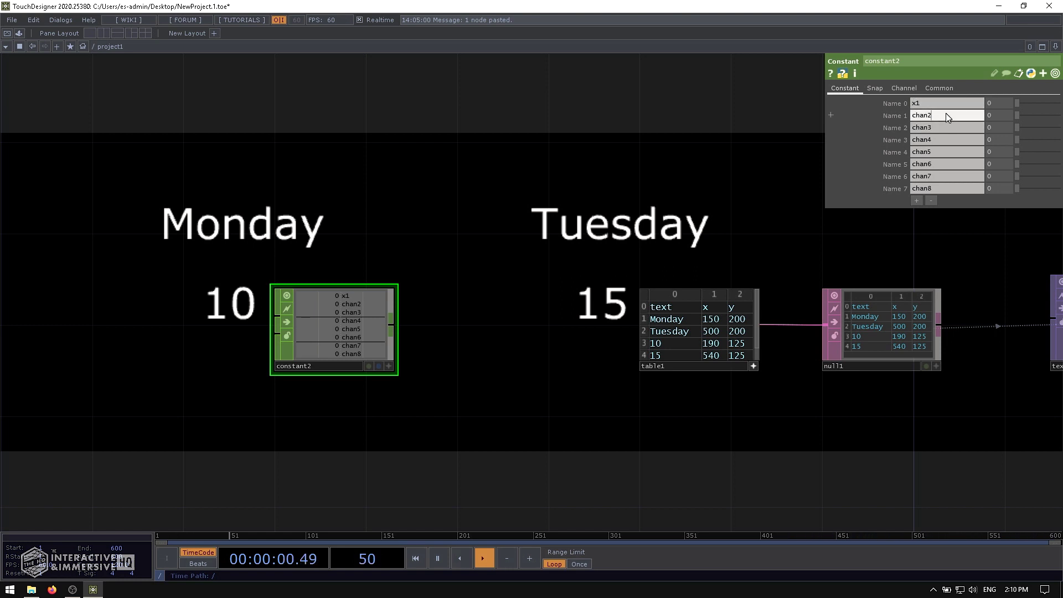
text(y1)
click(944, 127)
text(x2)
click(942, 139)
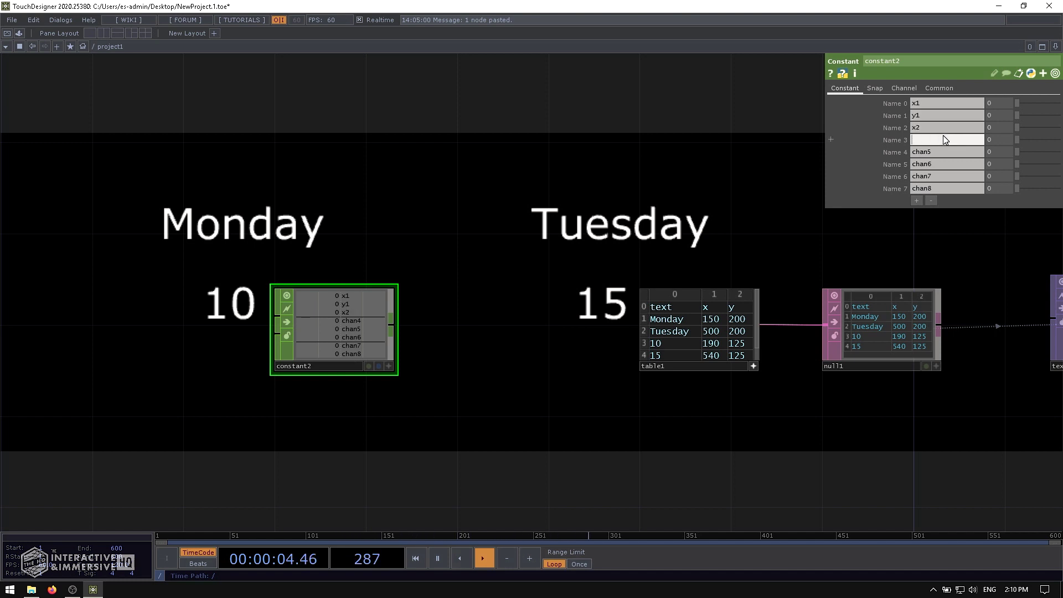
text(y2)
- Rename the last four channels of constant2 to x3, y3, x4 and y4
click(939, 152)
text(x3)
click(936, 163)
text(y3)
click(937, 174)
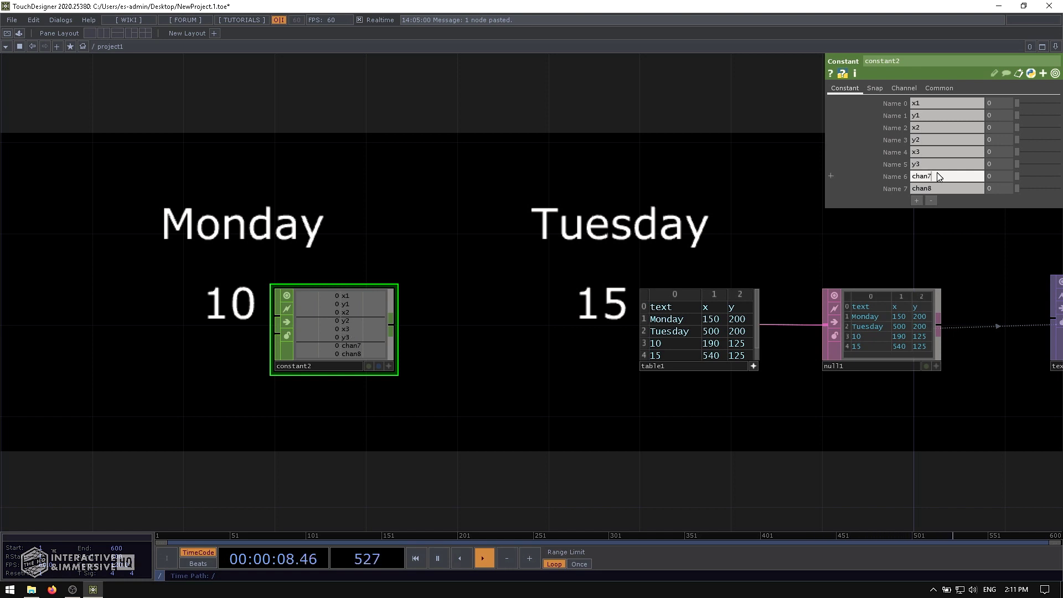
text(x4)
click(936, 188)
text(y4)
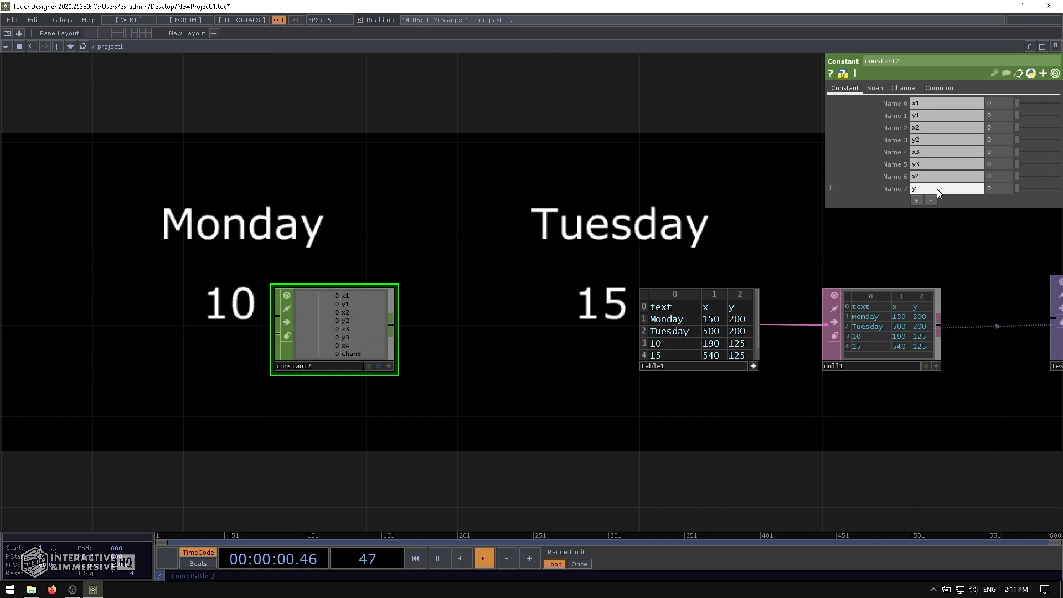
key(Return)
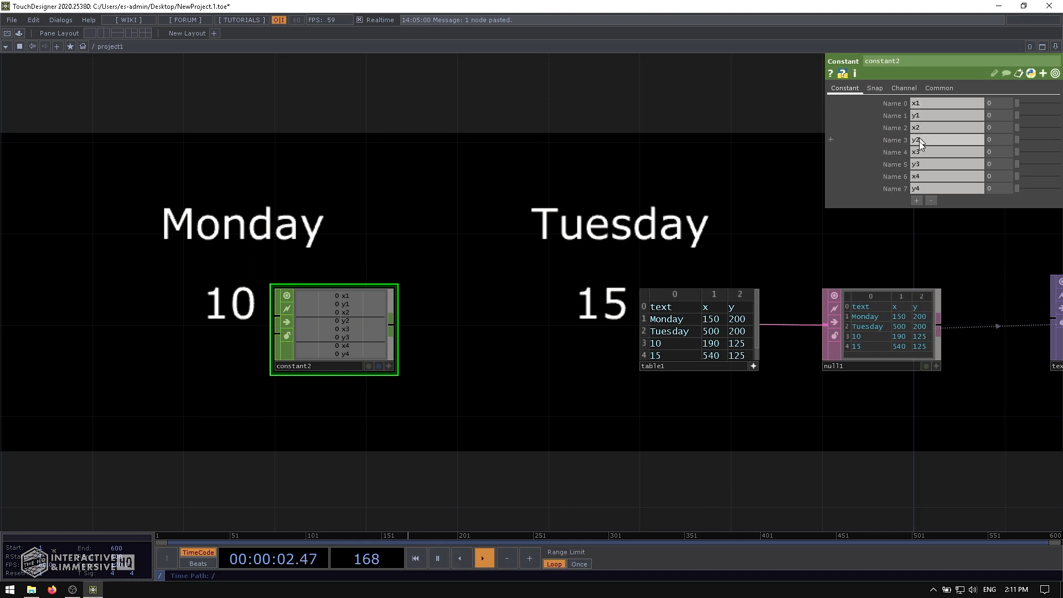
- Shift constant2 further left and append a Null CHOP to its output
drag(393, 326, 258, 348)
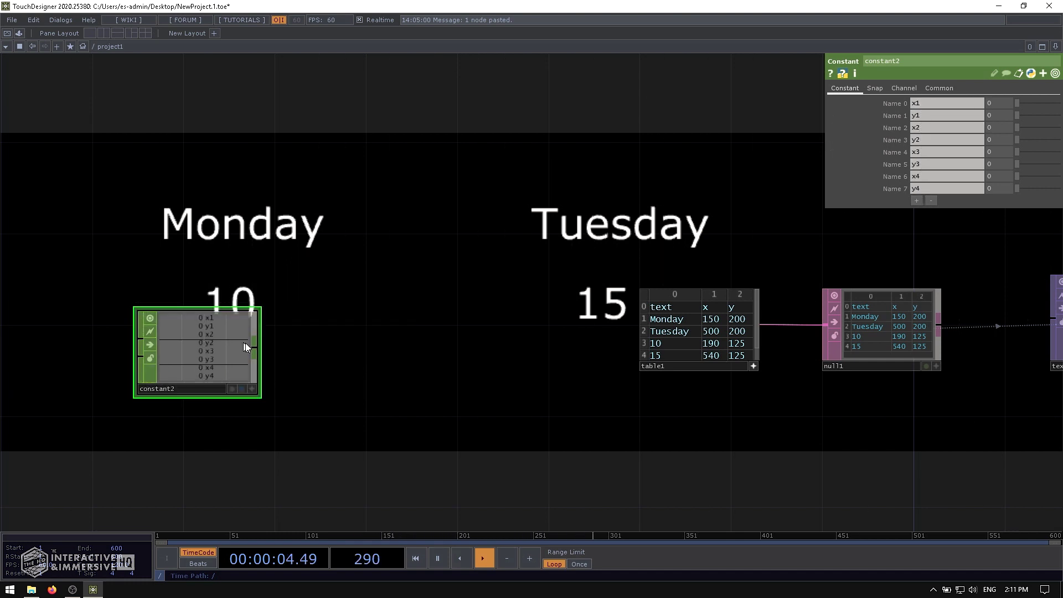
right_click(260, 348)
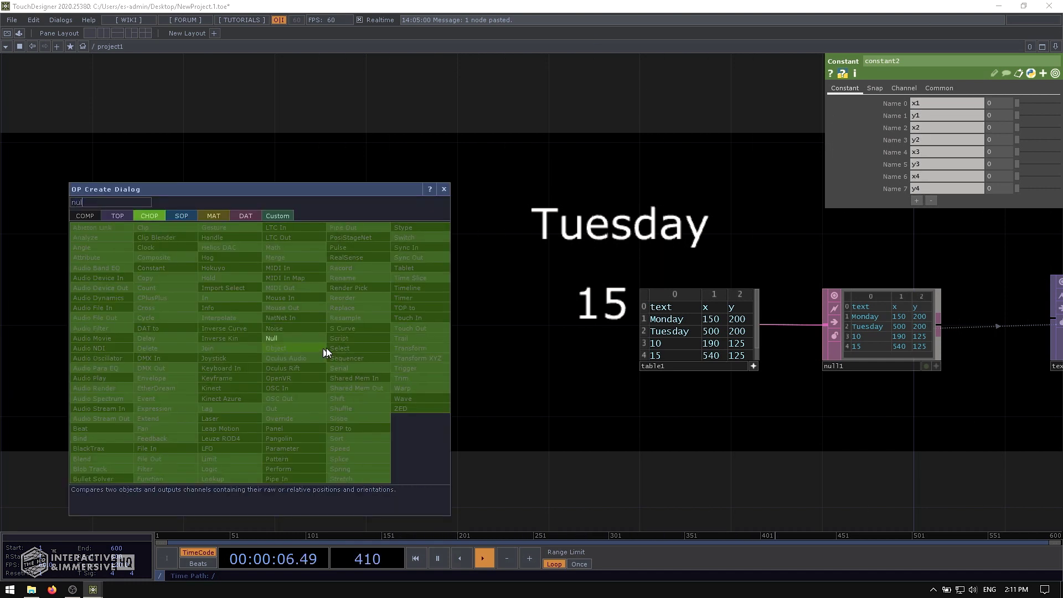
click(327, 347)
click(319, 348)
drag(320, 349, 360, 346)
key(h)
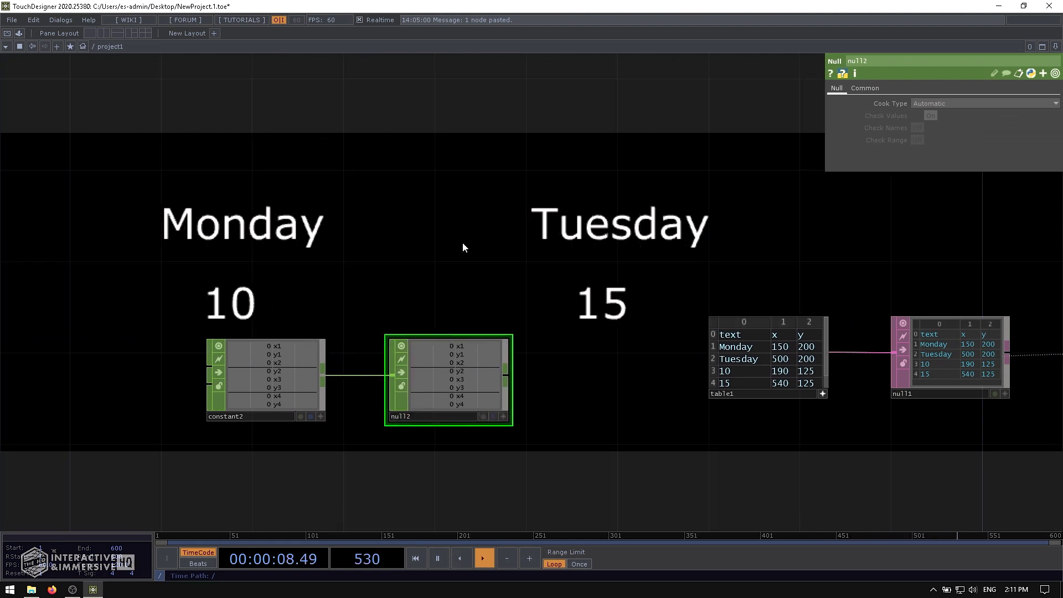
- Select constant2 and null2 together and move them level with the table1 row of operators
click(582, 316)
drag(561, 300, 530, 299)
right_drag(142, 238, 304, 313)
drag(304, 313, 320, 297)
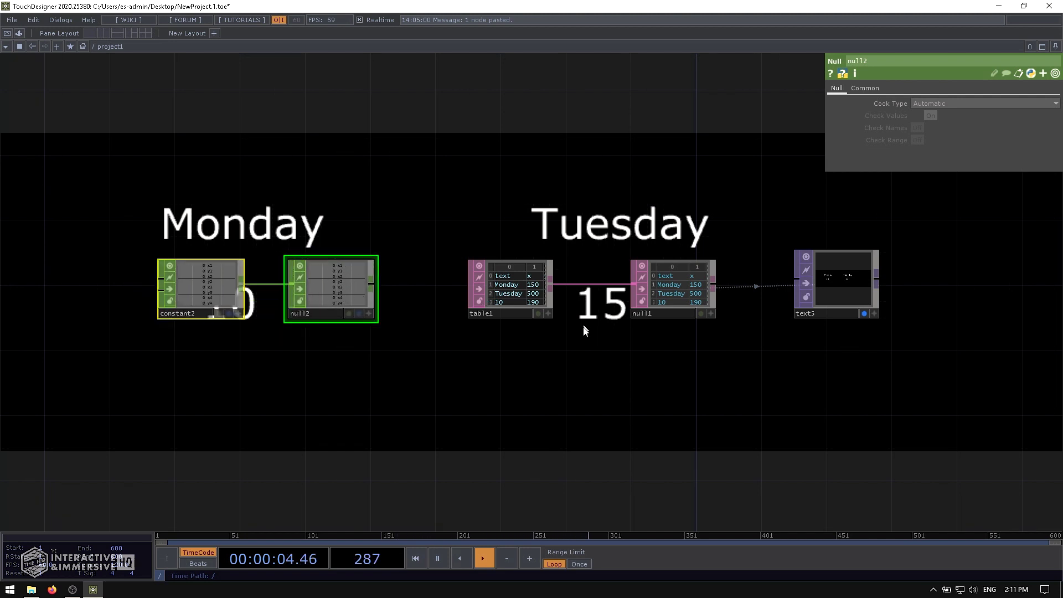
- Insert an Evaluate DAT into the connection between table1 and null1
scroll(583, 326, up, 5)
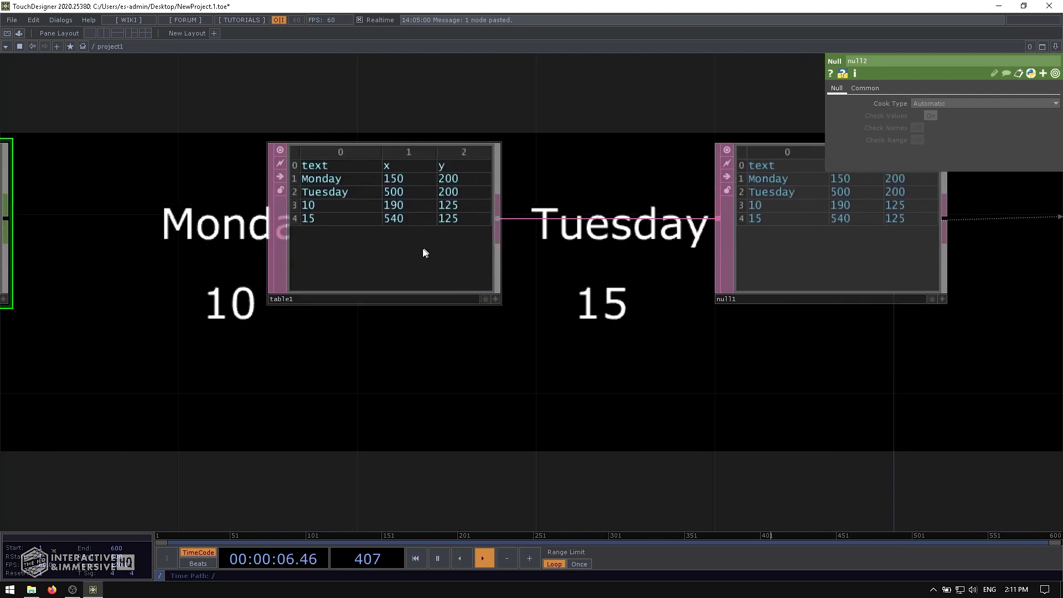
scroll(423, 248, down, 4)
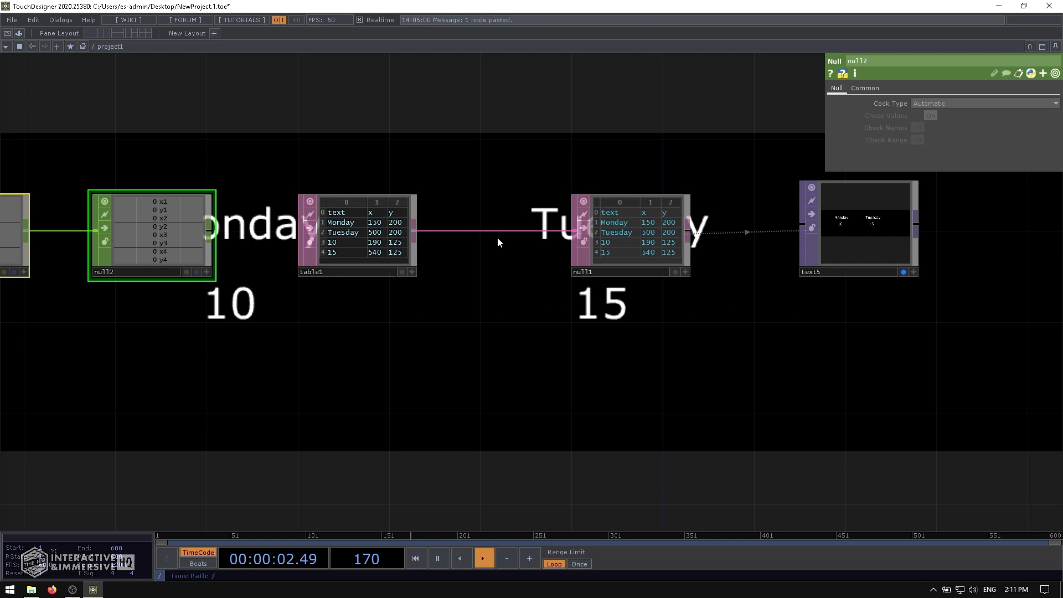
drag(457, 177, 457, 225)
right_click(456, 280)
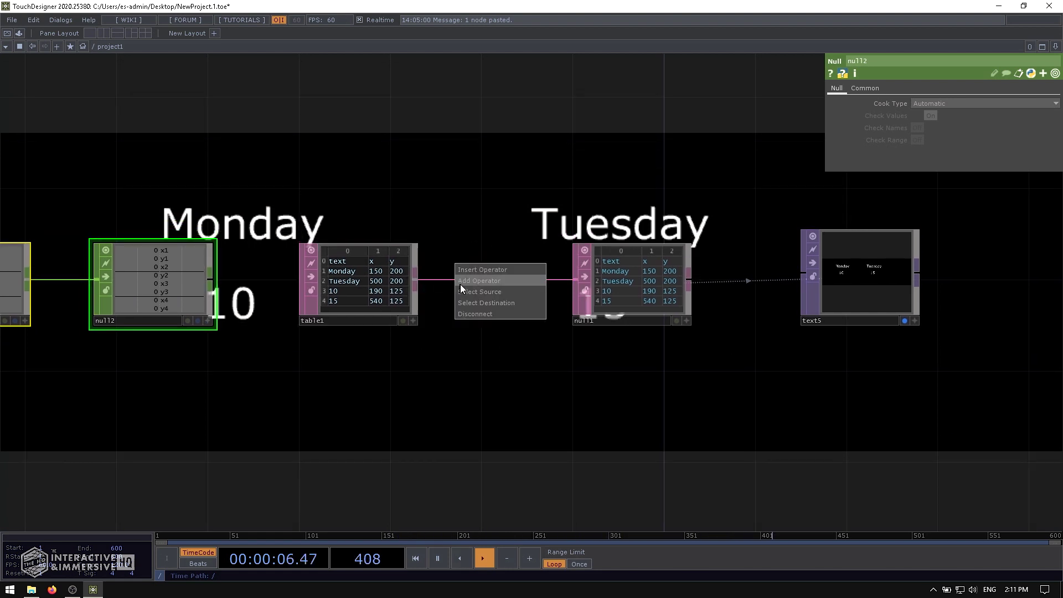
click(480, 269)
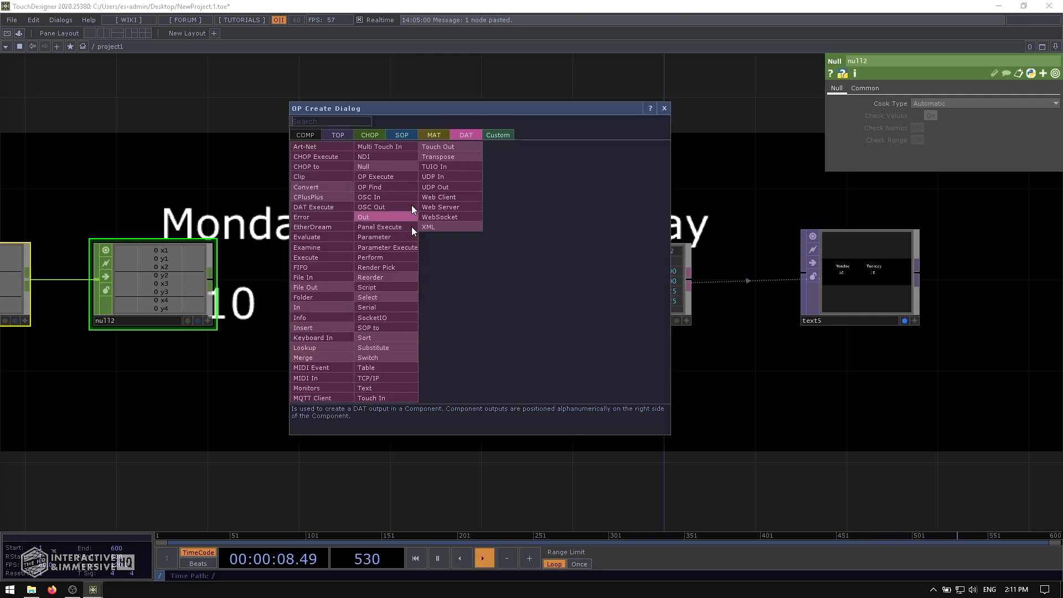
text(eva)
click(327, 237)
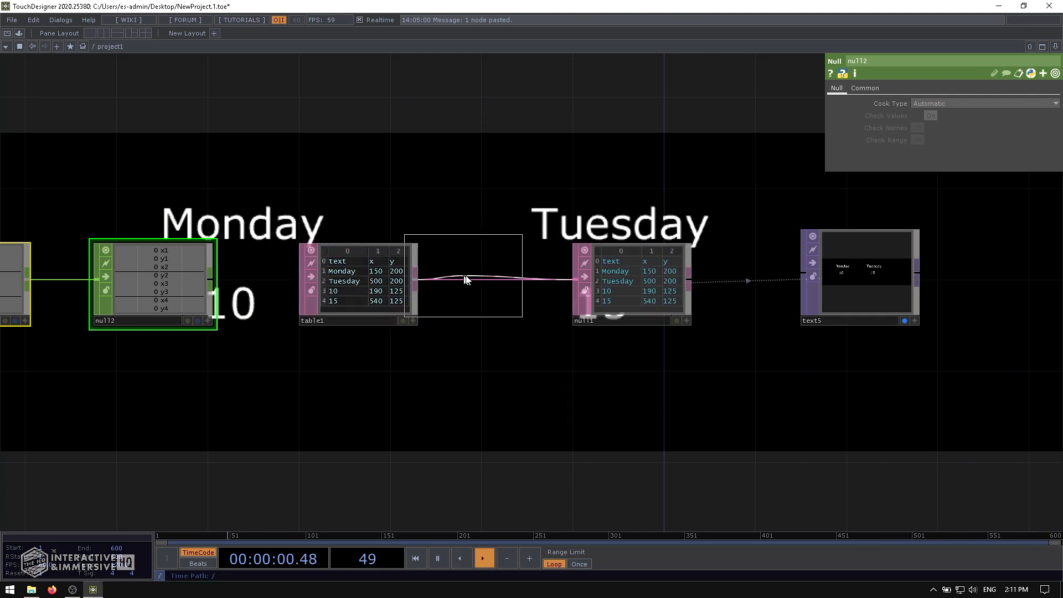
click(473, 275)
drag(501, 168, 540, 175)
mouse_move(568, 250)
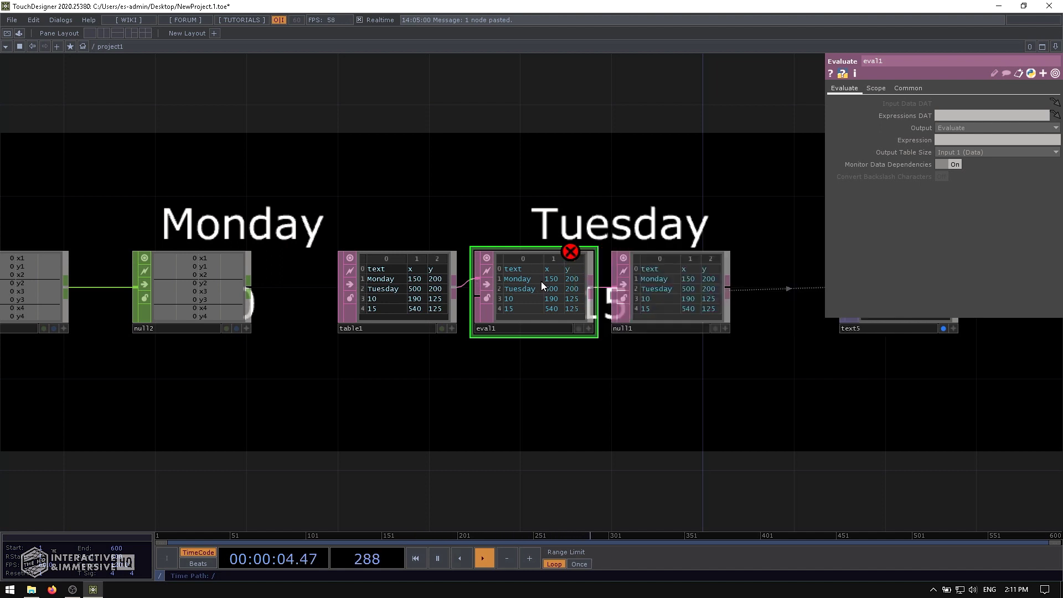
- Put single quotes around the header cells of table1 so they read 'text', 'x' and 'y'
scroll(543, 279, up, 2)
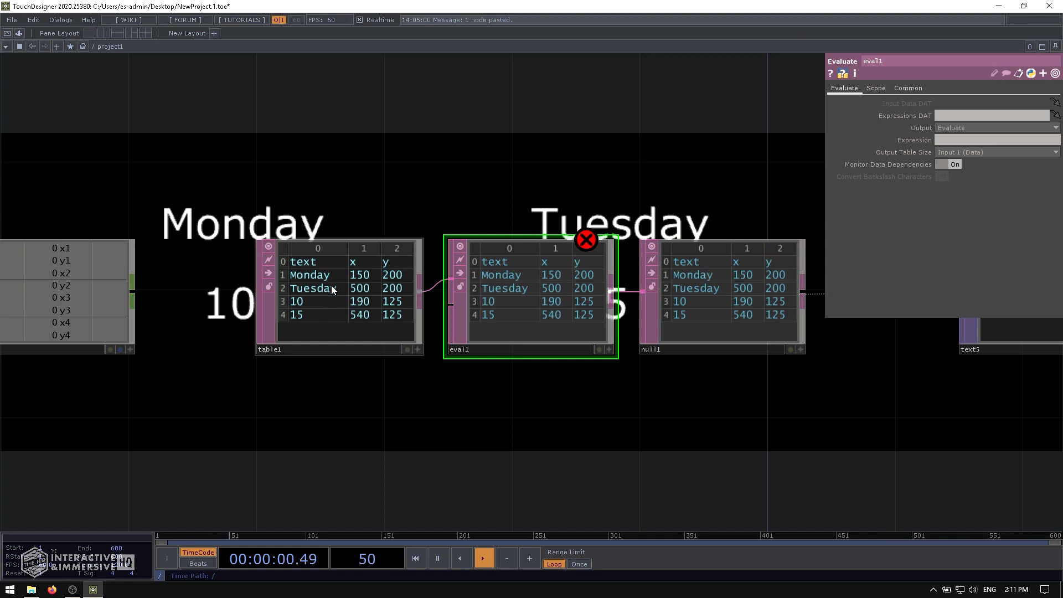
click(307, 278)
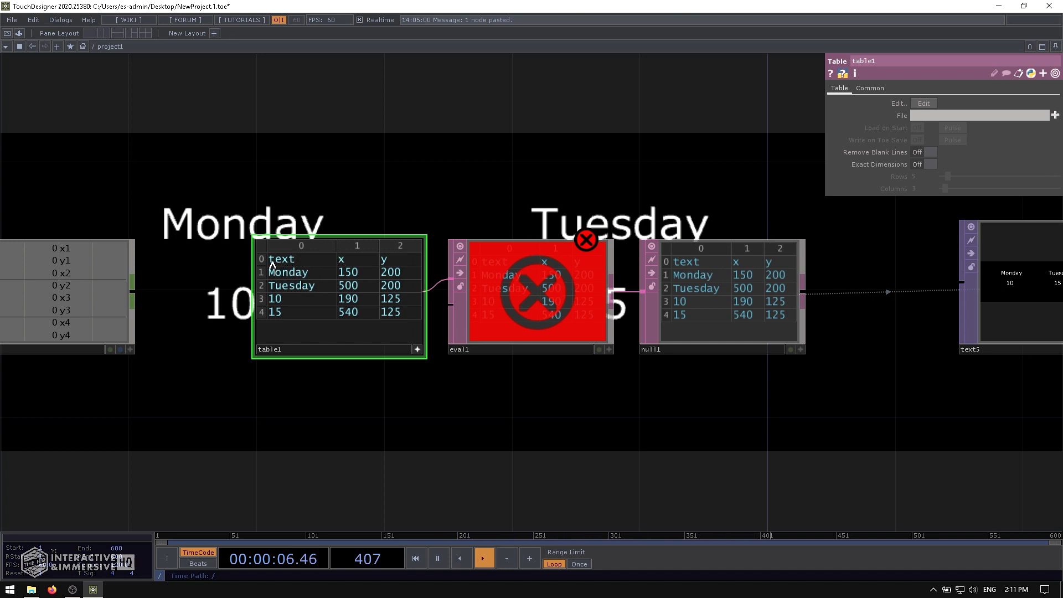
click(272, 264)
text(')
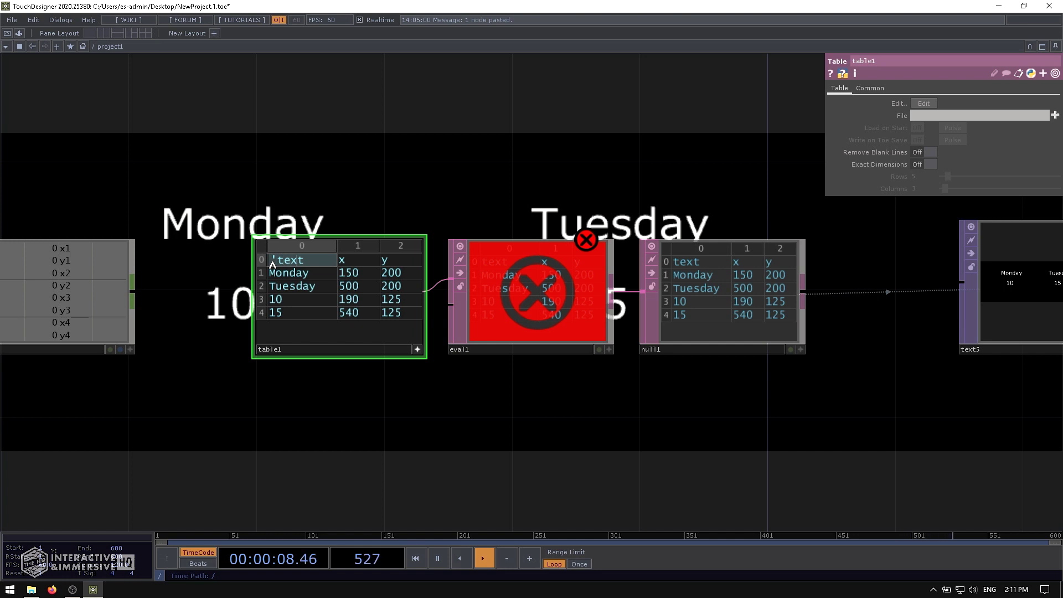
key(Tab)
click(318, 265)
text(')
click(343, 261)
text('x')
key(Tab)
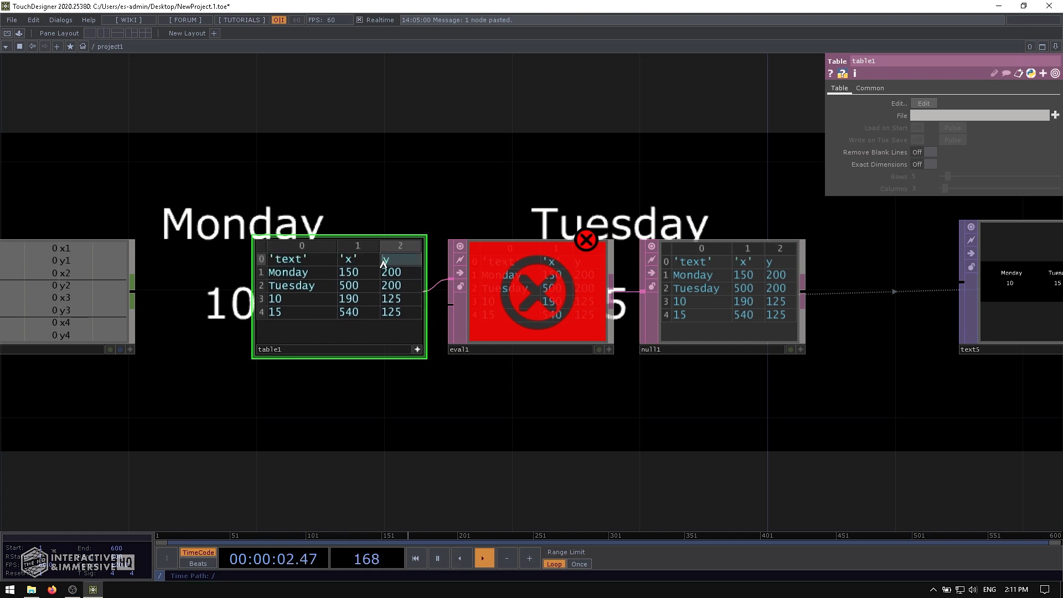
text('y')
- Enclose the Monday and Tuesday cells of table1 in single quotes, leaving the numeric text cells unquoted
click(315, 273)
text(')
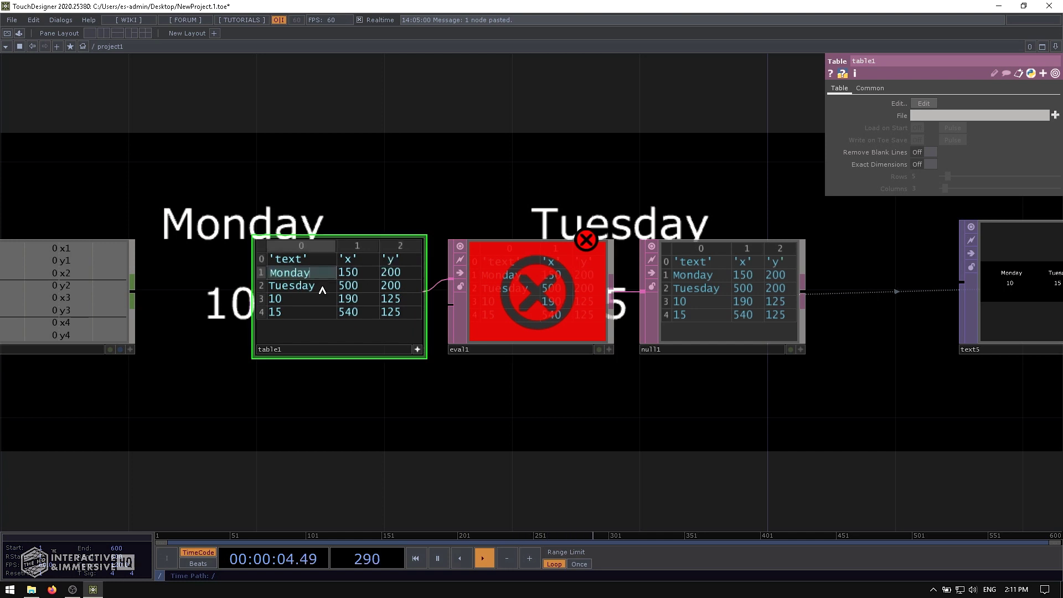
click(271, 274)
text(')
click(270, 286)
text(')
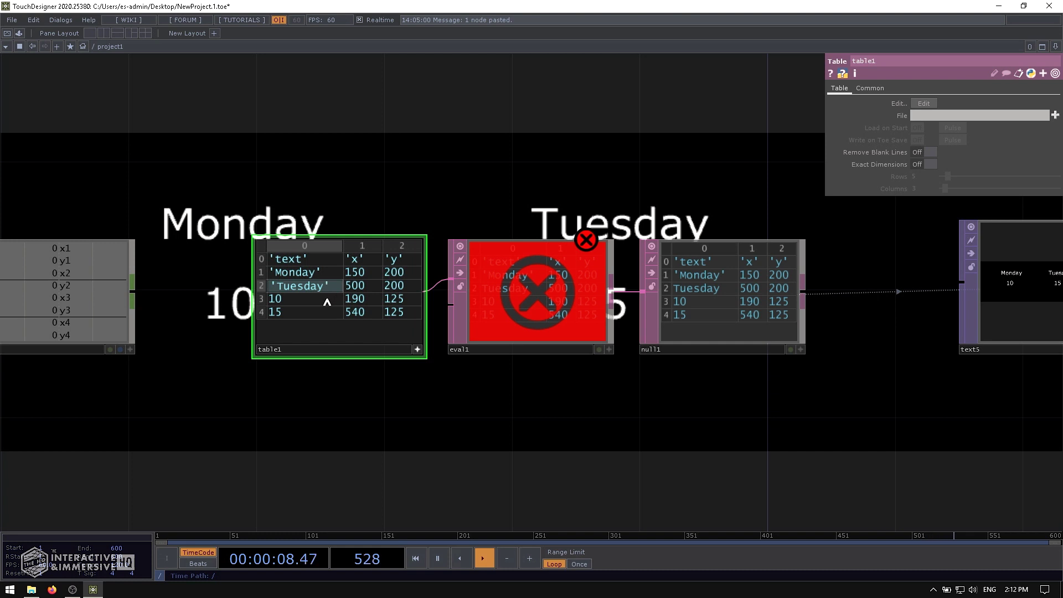
click(289, 301)
text(')
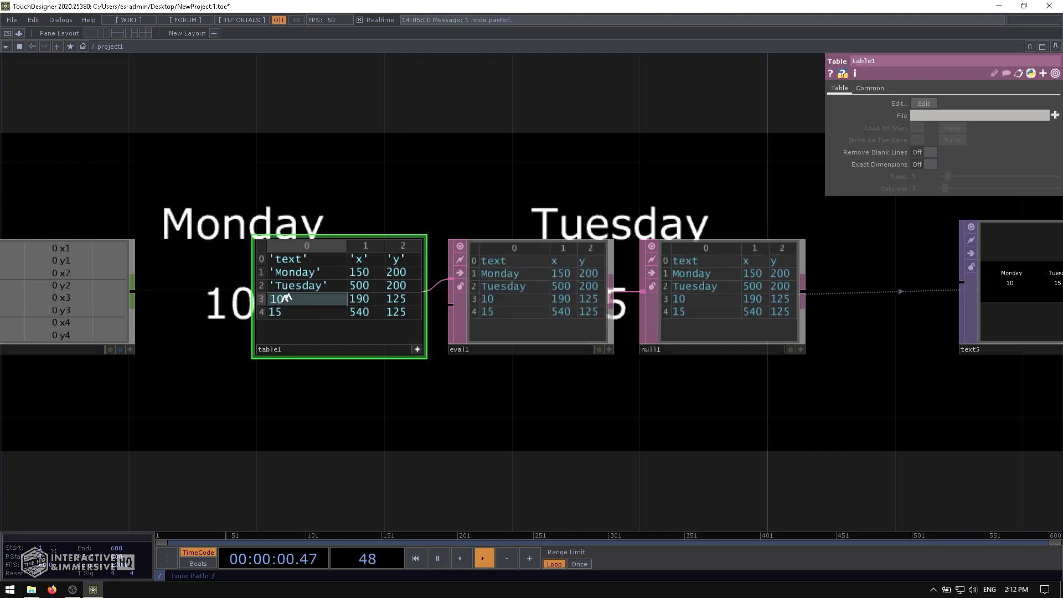
key(Escape)
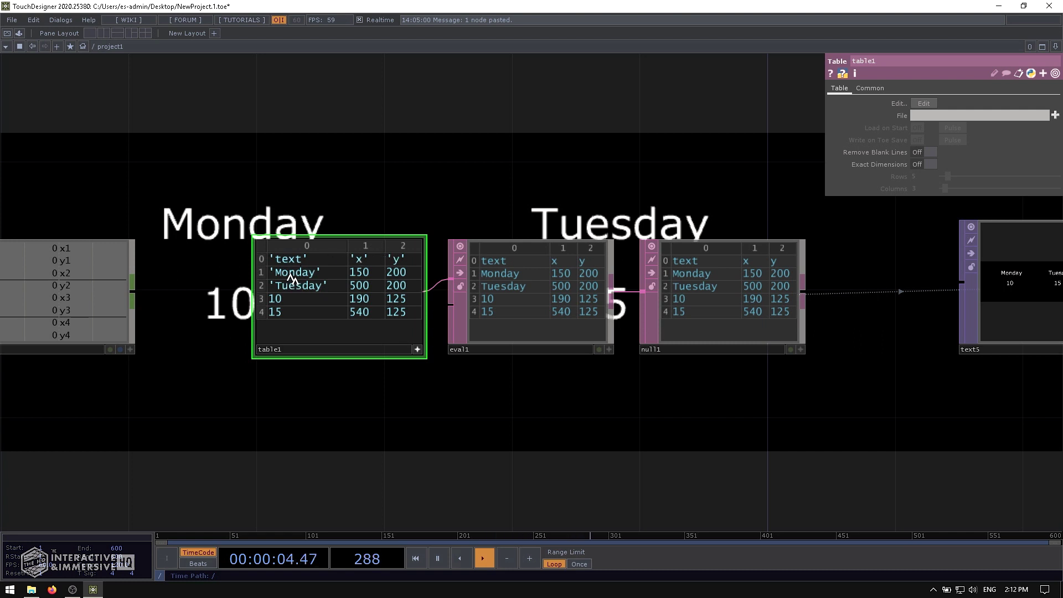
- Spread out the network by moving table1 away from eval1 and shifting constant2 and null2 further left
click(498, 277)
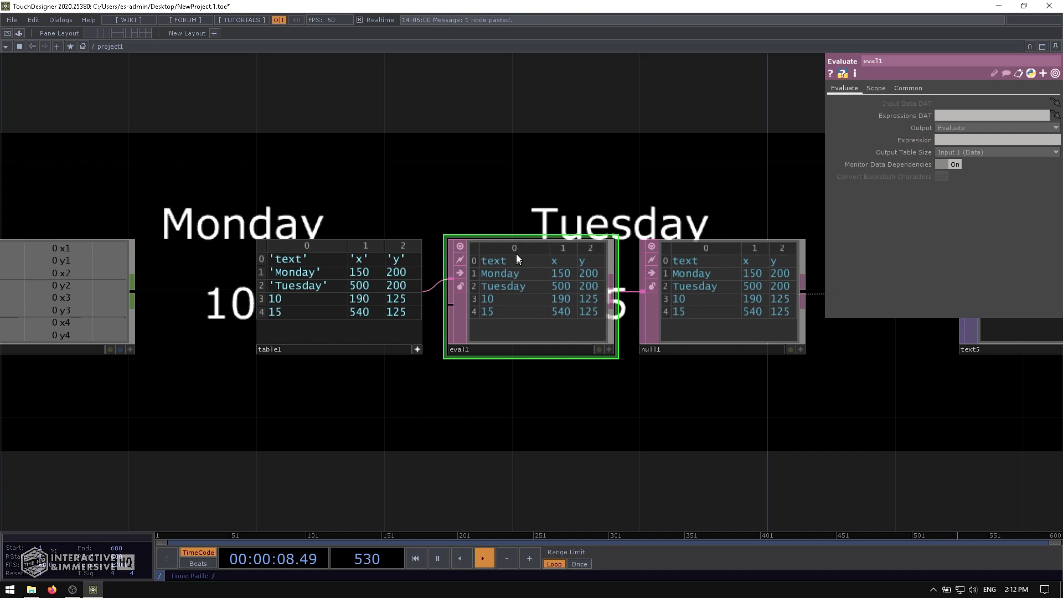
drag(546, 204, 496, 208)
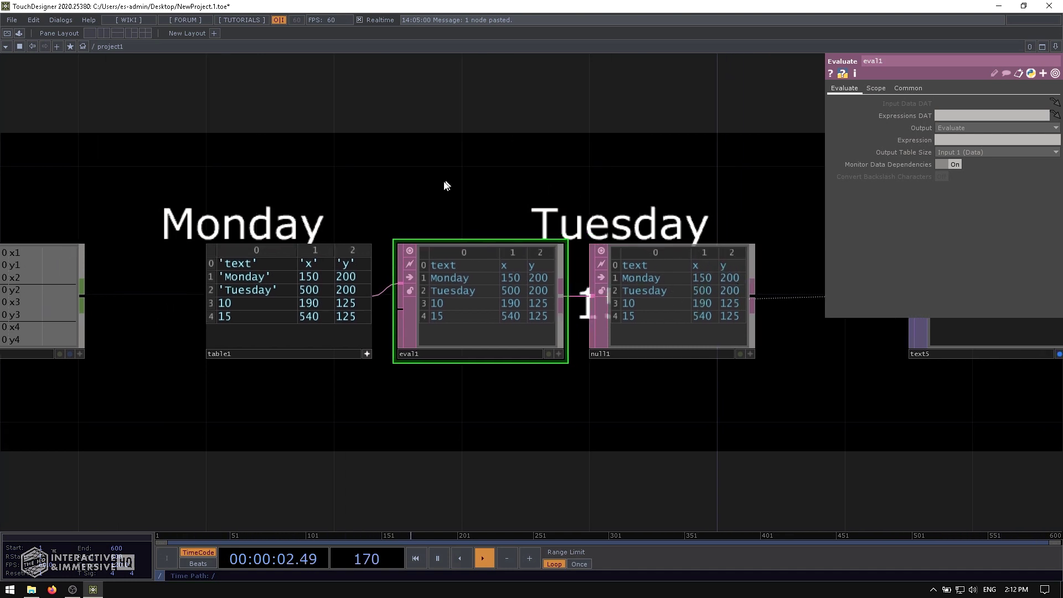
drag(443, 181, 581, 178)
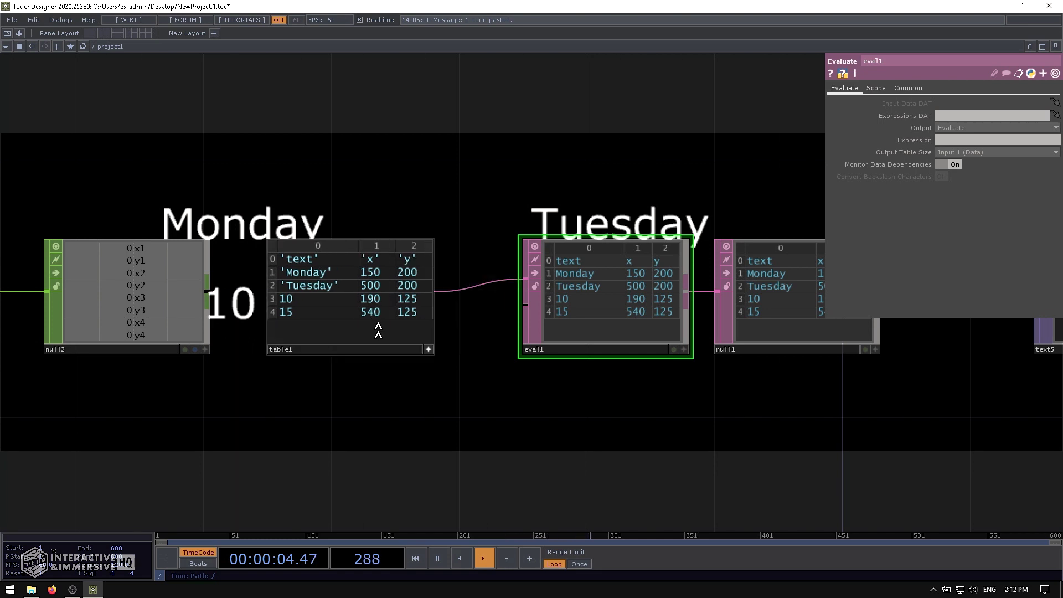
click(374, 274)
drag(380, 206, 521, 205)
scroll(521, 204, down, 3)
drag(233, 192, 341, 211)
right_drag(310, 227, 484, 304)
drag(487, 303, 361, 301)
scroll(577, 224, up, 3)
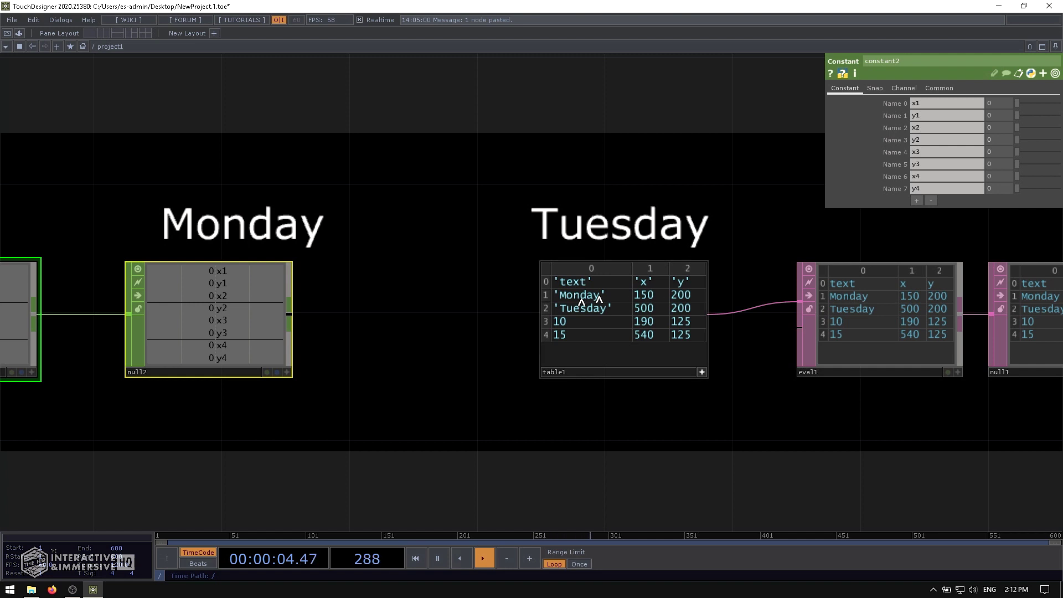
- Replace the x value of the Monday row in table1 with the expression op('null2')
click(224, 273)
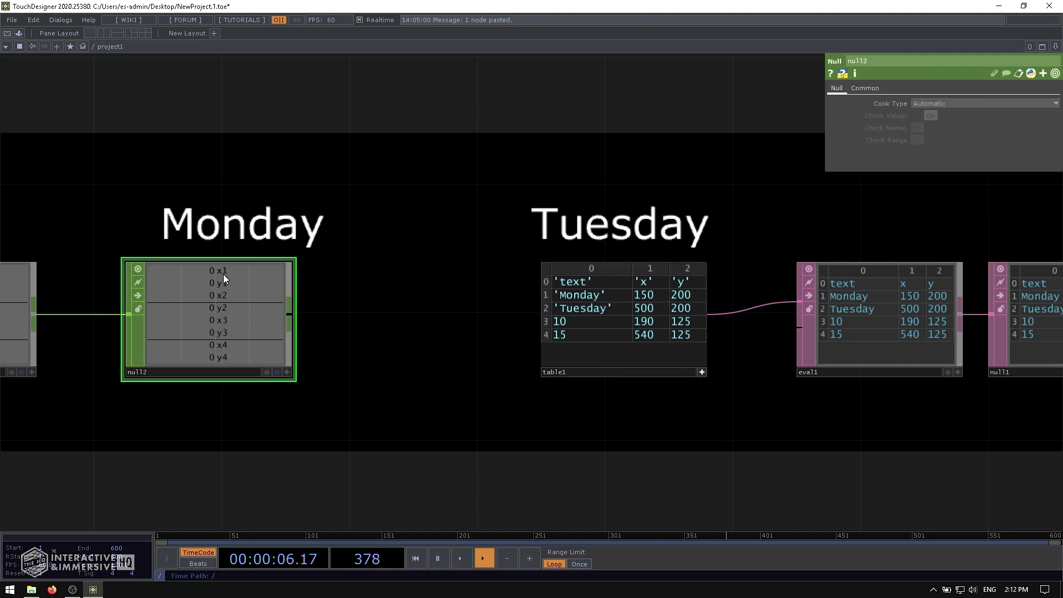
click(644, 295)
key(BackSpace)
text(op()
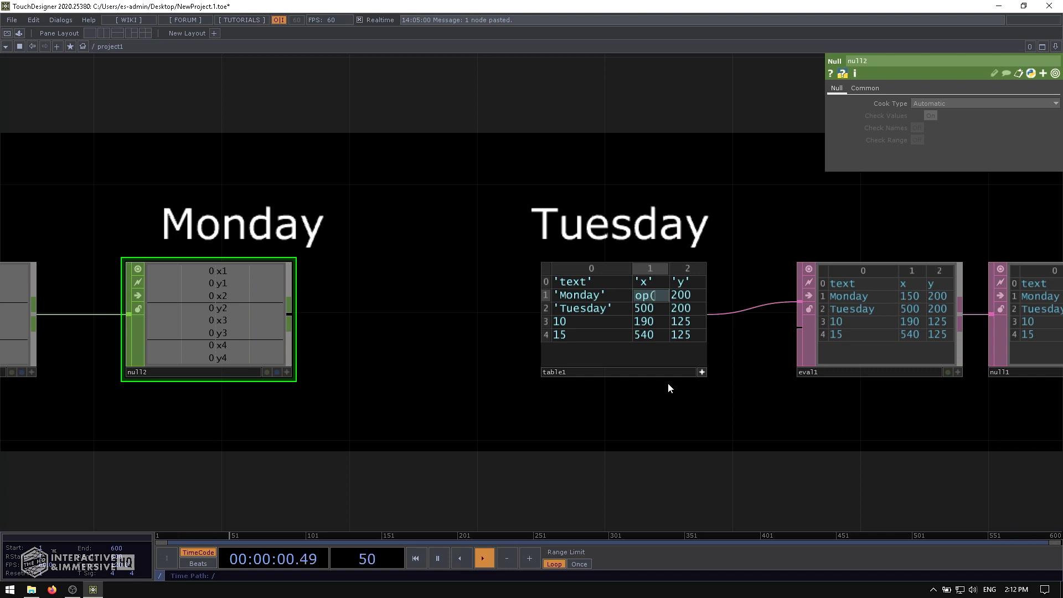
text())
text('')
text(null2)
key(Tab)
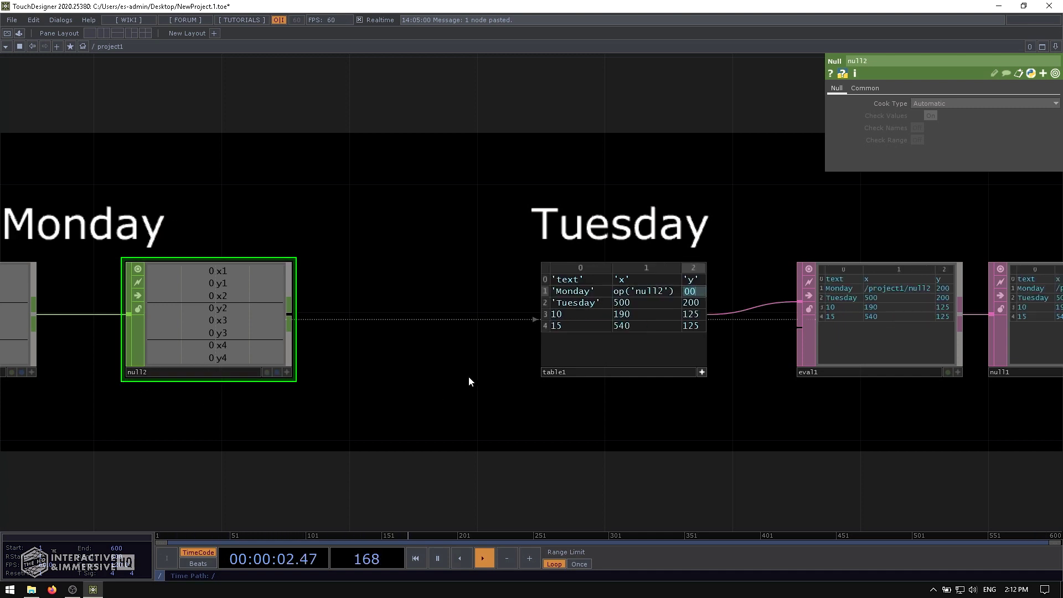
- Append the channel index [0] to the Monday row's x expression, making it op('null2')[0]
click(672, 291)
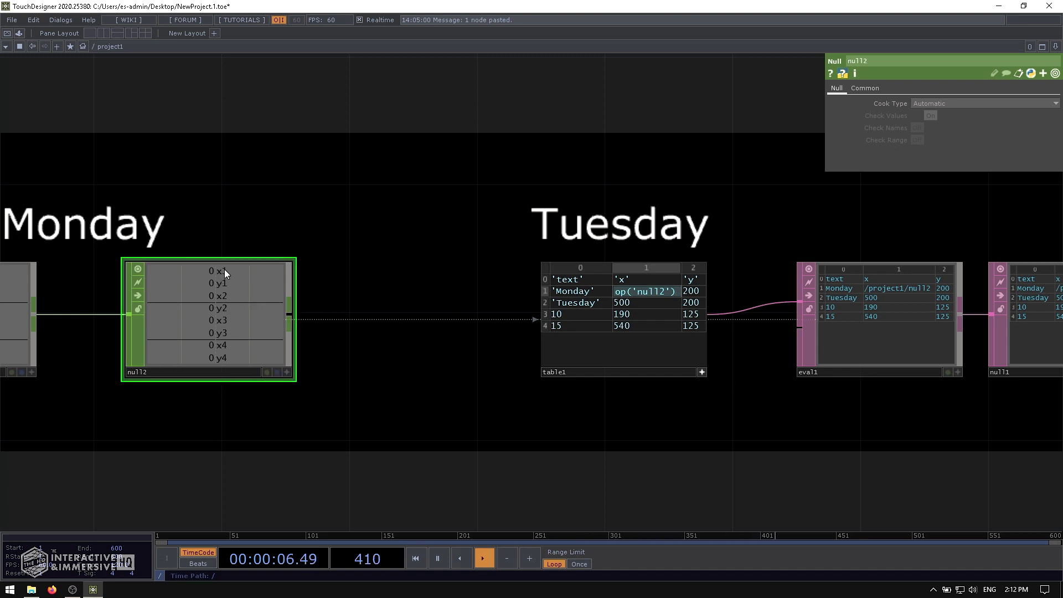
key(Right)
text([0])
key(Tab)
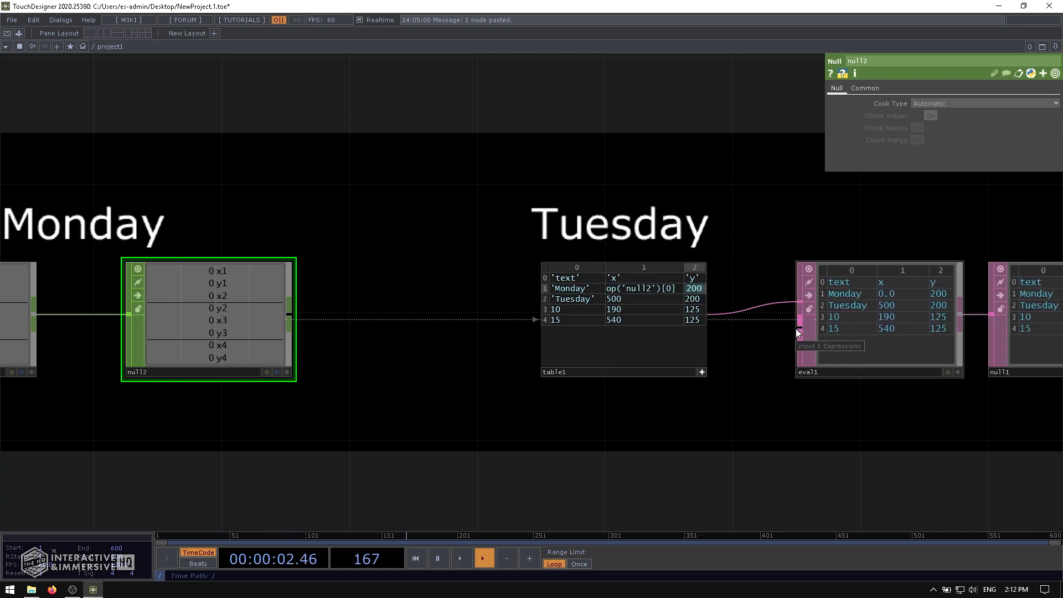
- Replace the y value of the Monday row in table1 with the expression op('null2')[1]
key(BackSpace)
text(op()
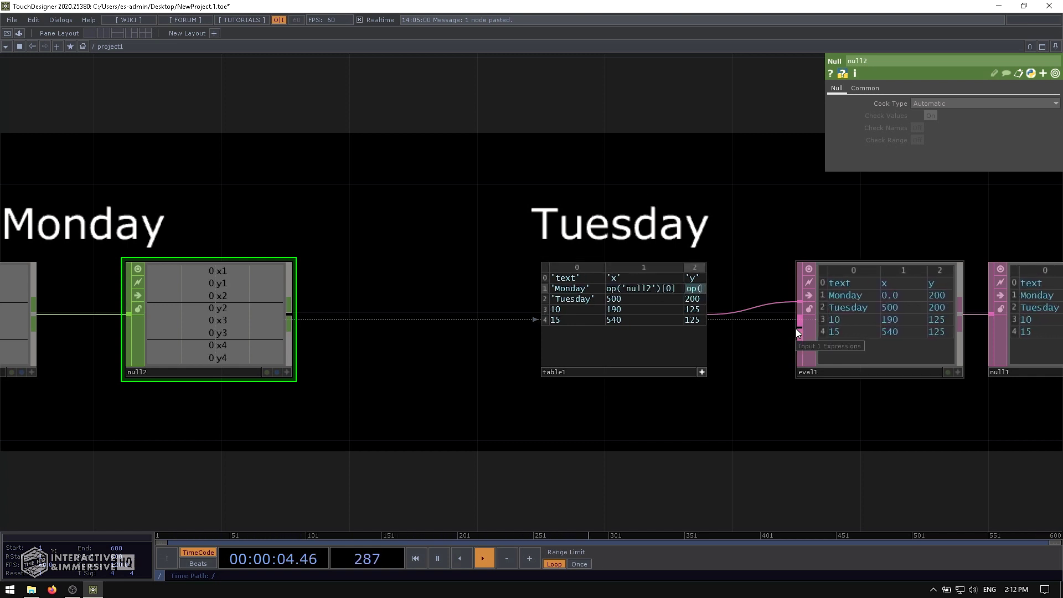
text('null2')[1])
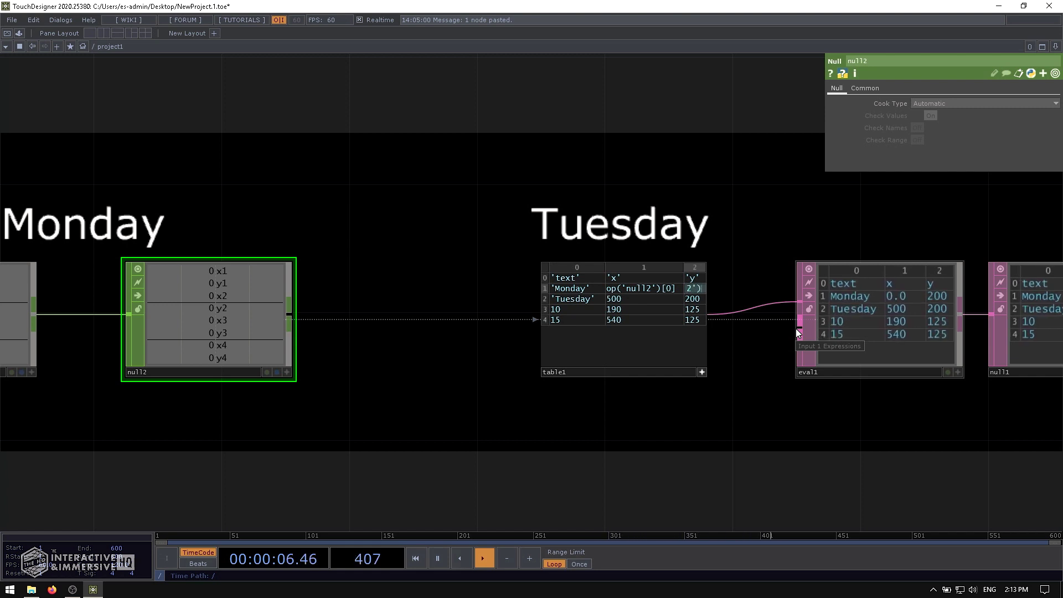
key(Return)
scroll(692, 267, up, 2)
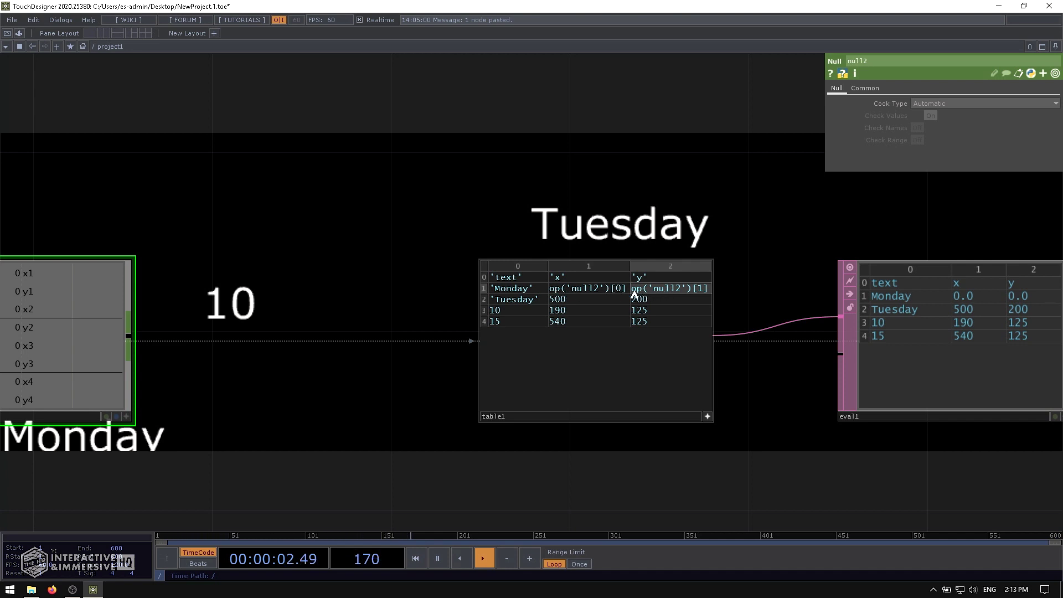
- Move eval1 slightly closer to table1 in the network
drag(415, 282, 530, 285)
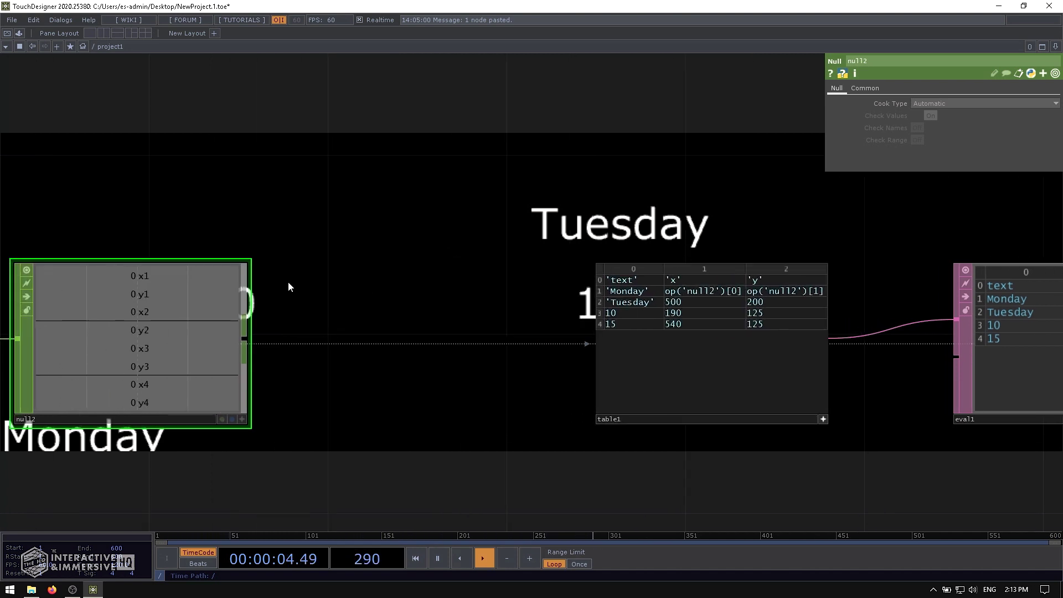
drag(319, 170, 140, 152)
drag(612, 173, 423, 144)
drag(738, 269, 692, 280)
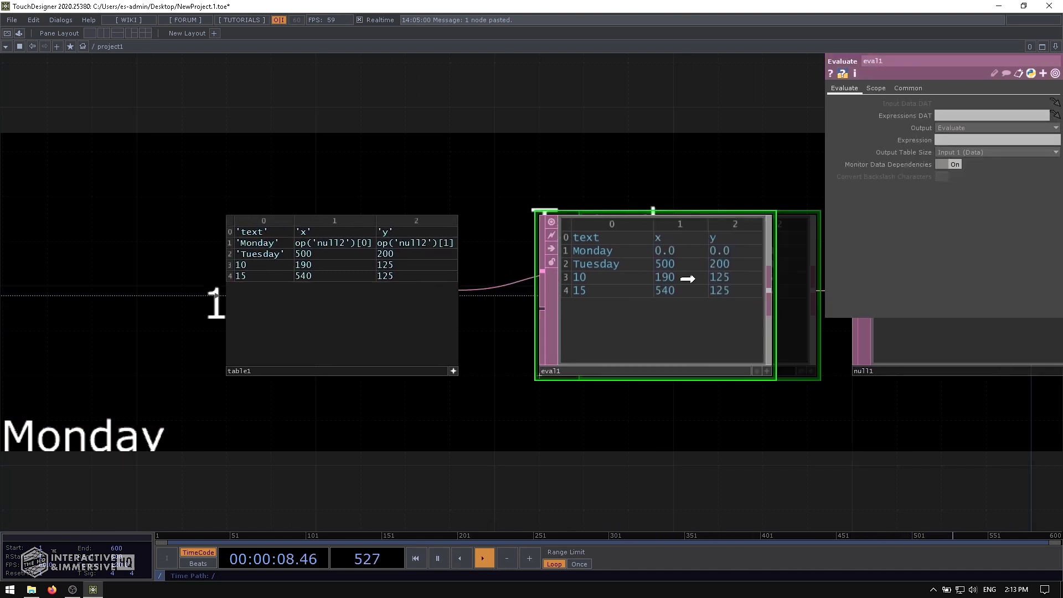
- Copy the Monday row's x expression in table1 and examine the evaluated Monday values in eval1 and null1
double_click(310, 244)
key(ctrl+c)
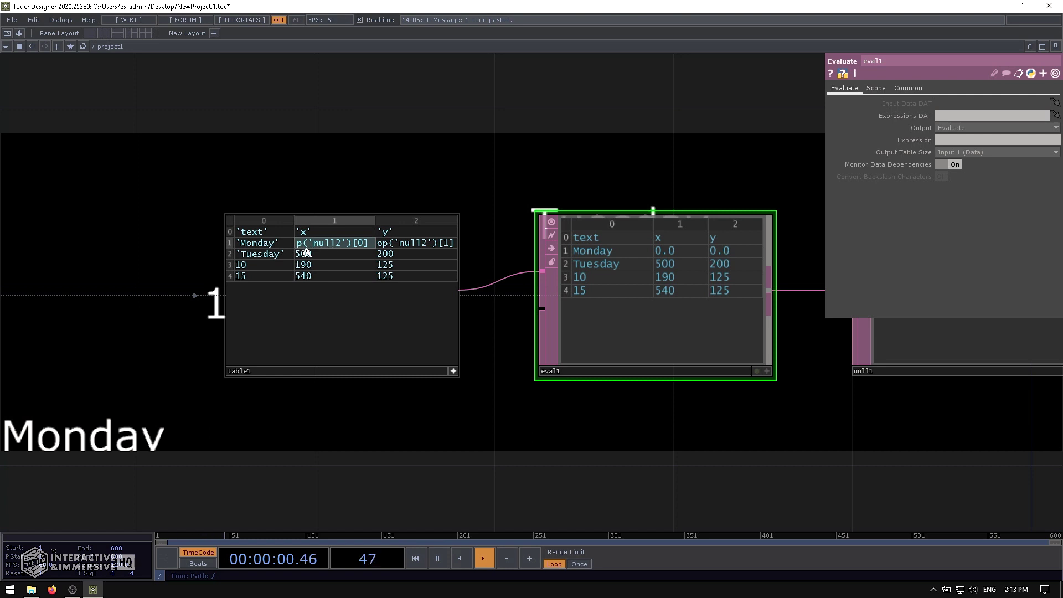
drag(329, 152, 204, 164)
scroll(204, 164, right, 1)
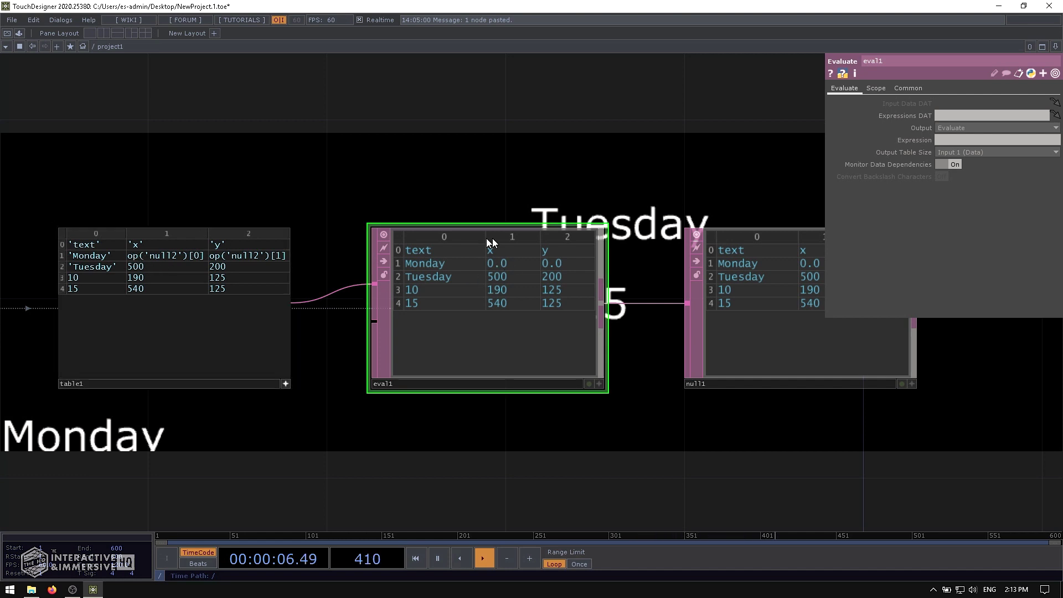
scroll(493, 263, right, 6)
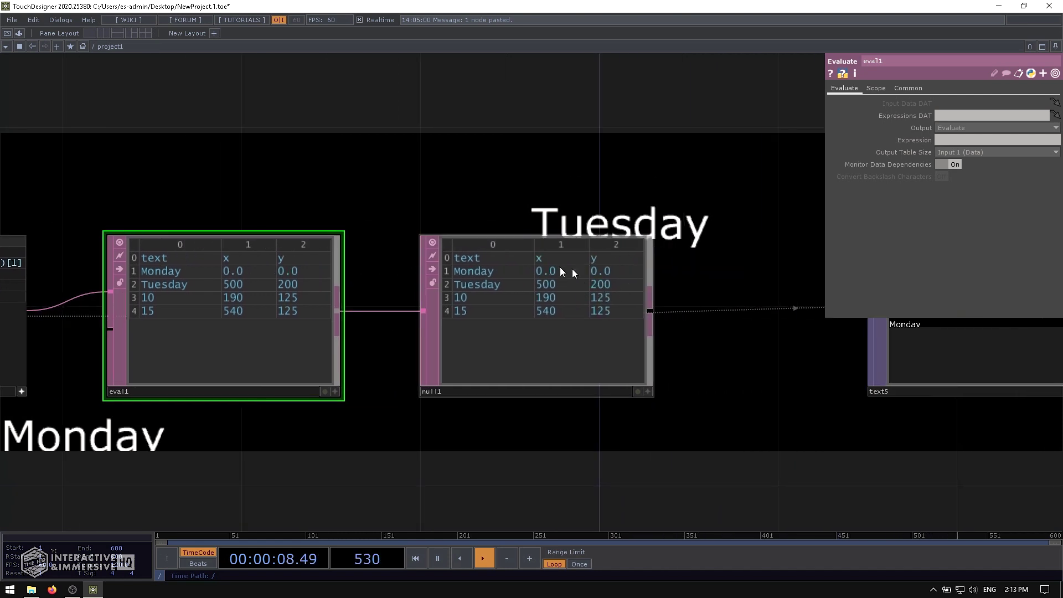
scroll(556, 250, down, 4)
scroll(431, 216, left, 6)
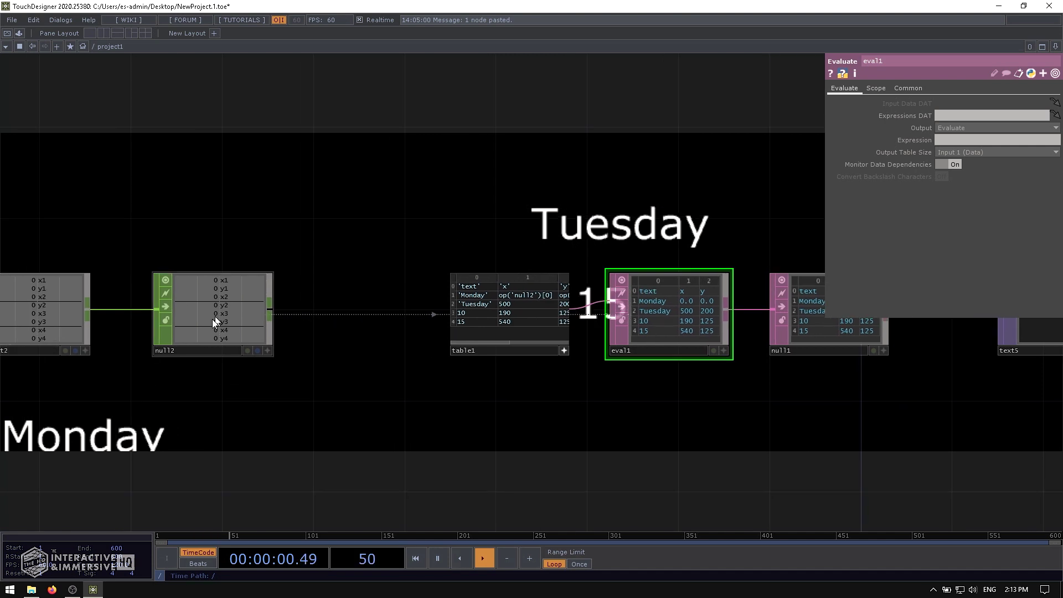
- Set constant2's x1 channel to 150 and its y1 channel to 200
click(213, 317)
scroll(530, 257, up, 2)
scroll(266, 387, left, 5)
click(293, 396)
scroll(359, 307, up, 2)
scroll(359, 308, left, 2)
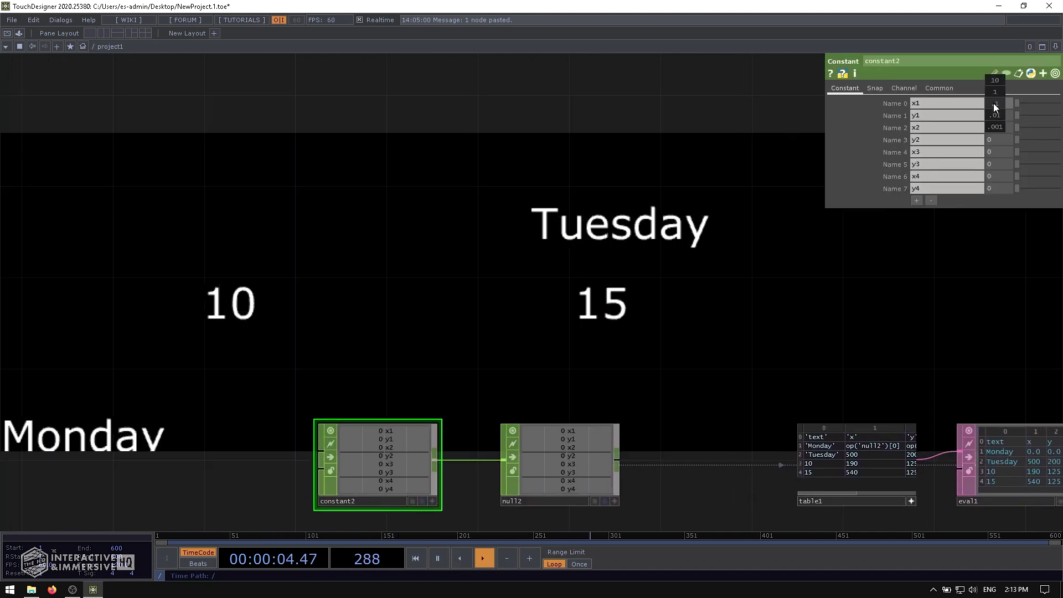
middle_drag(994, 107, 1024, 89)
drag(525, 241, 370, 181)
middle_drag(999, 103, 1003, 97)
- Replace the Tuesday row's x and y values in table1 with op('null2')[2] and op('null2')[3]
drag(726, 302, 529, 242)
scroll(515, 283, up, 3)
drag(509, 281, 509, 265)
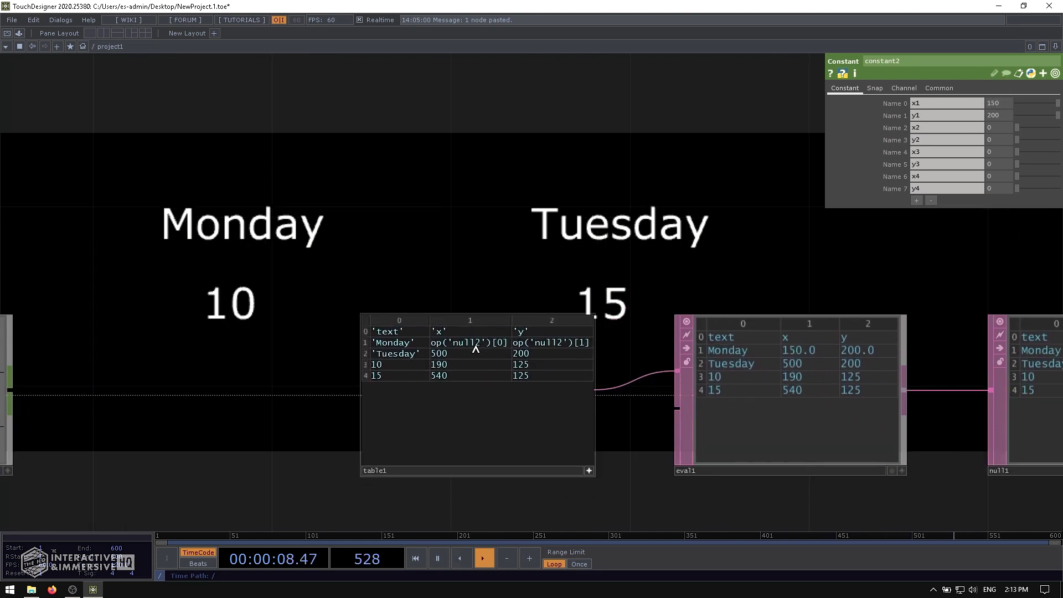
click(459, 342)
click(458, 344)
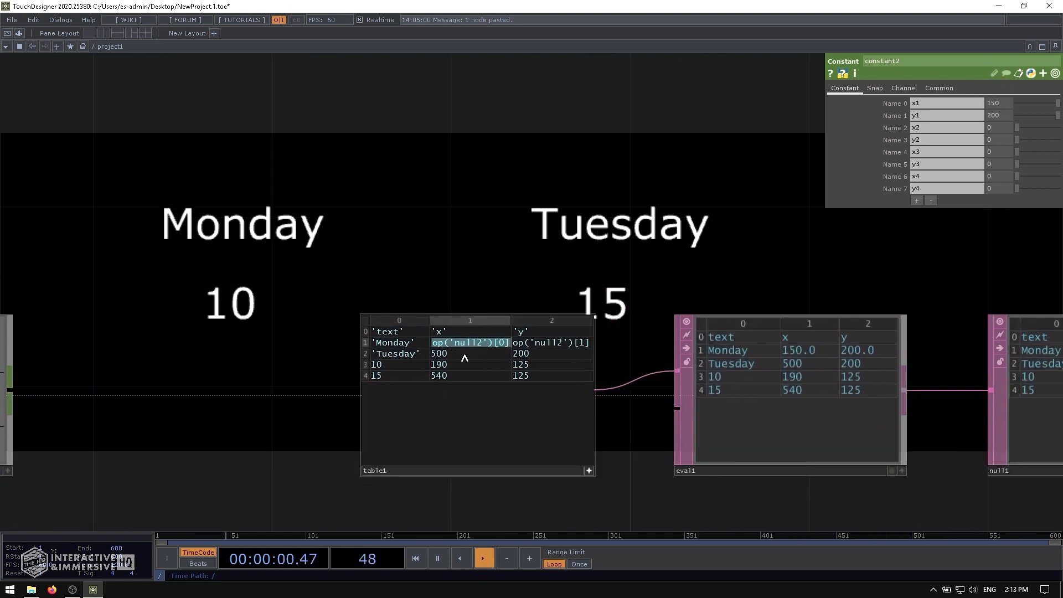
click(464, 354)
key(ctrl+v)
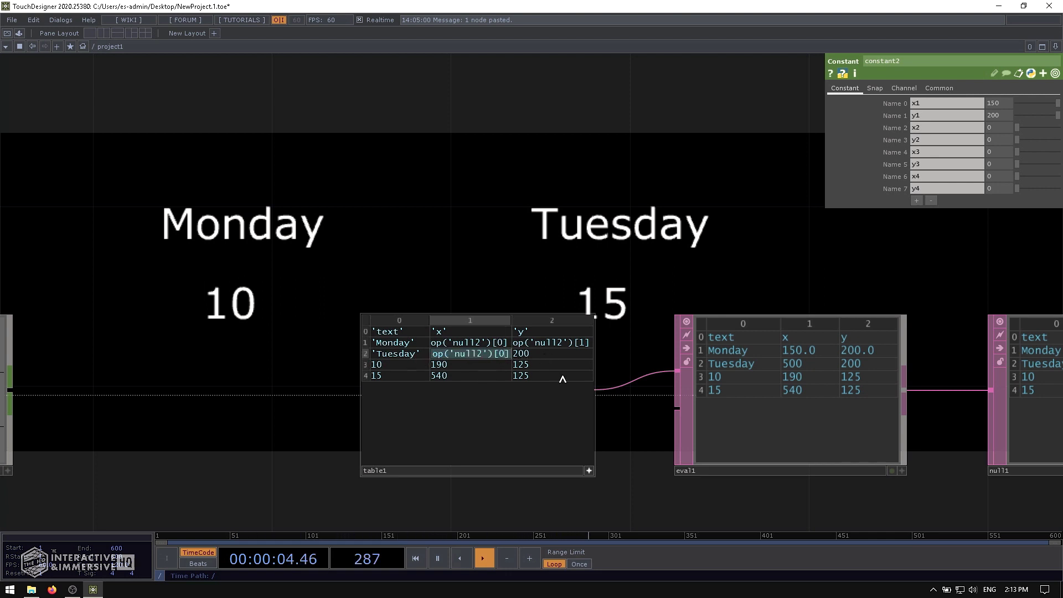
click(540, 357)
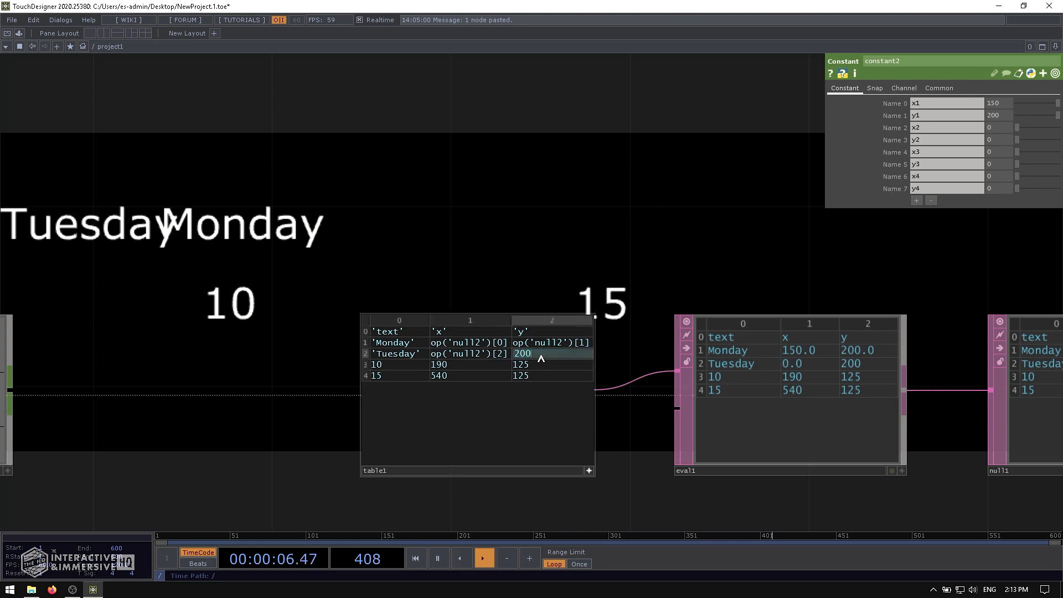
key(ctrl+v)
- Replace the x and y values of the row with text 10 in table1 with op('null2')[4] and op('null2')[5]
click(486, 366)
key(ctrl+v)
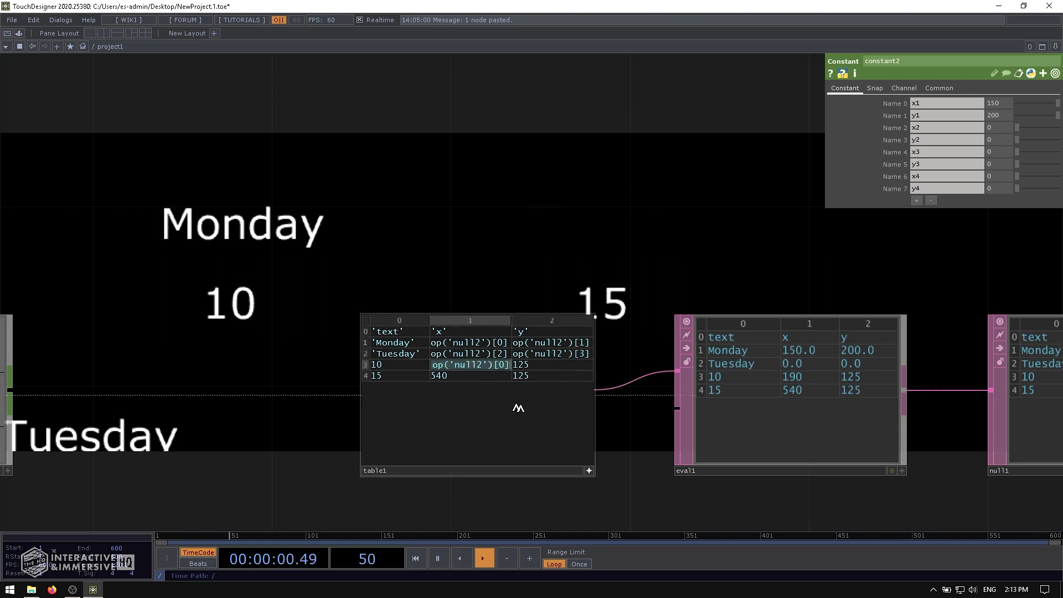
click(521, 365)
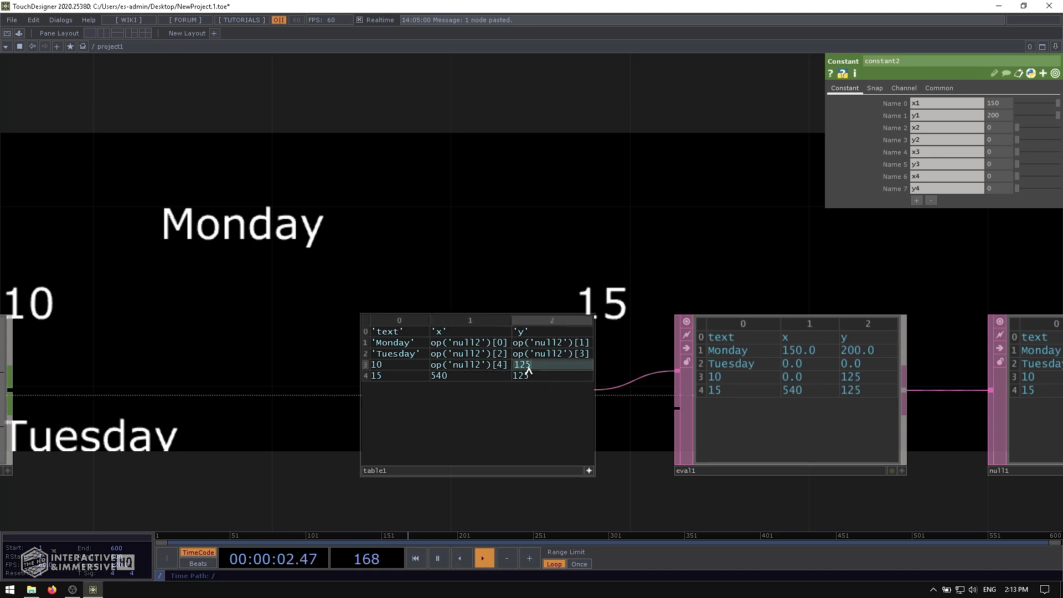
key(ctrl+v)
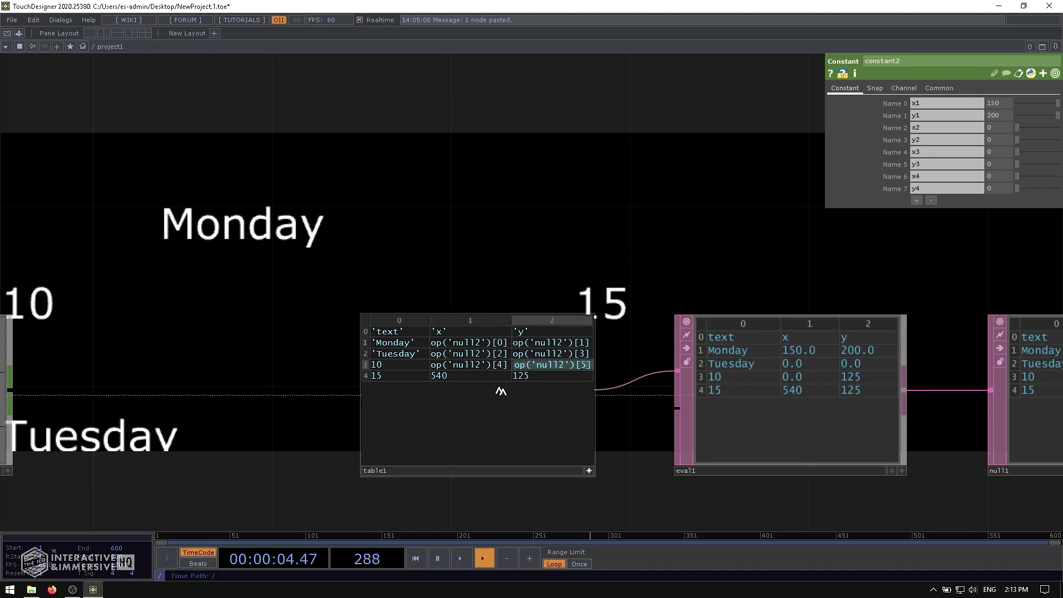
- Replace the x and y values of the row with text 15 in table1 with op('null2')[6] and op('null2')[7]
click(478, 376)
key(ctrl+v)
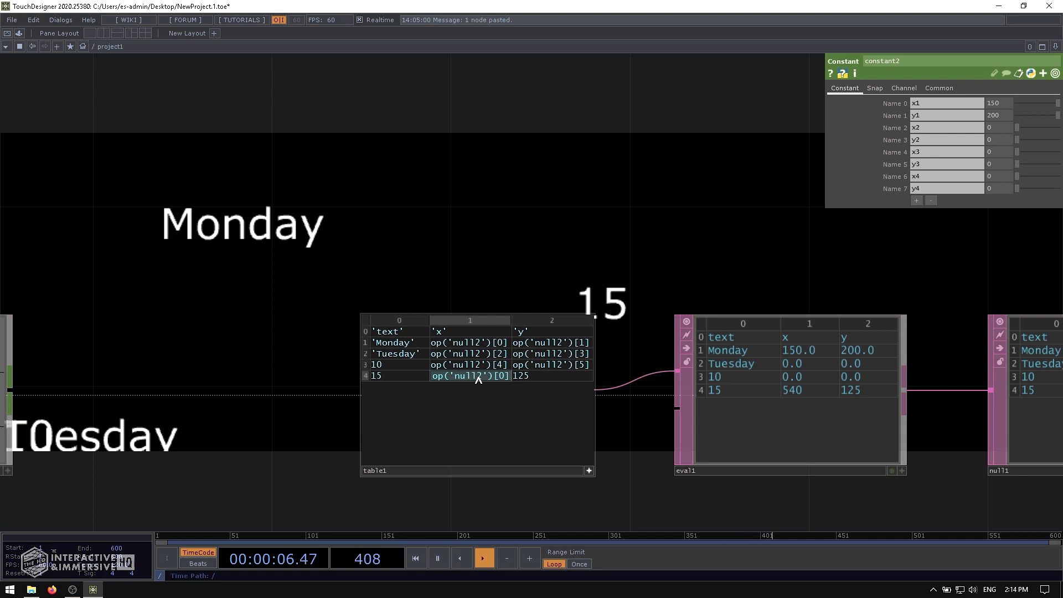
click(542, 375)
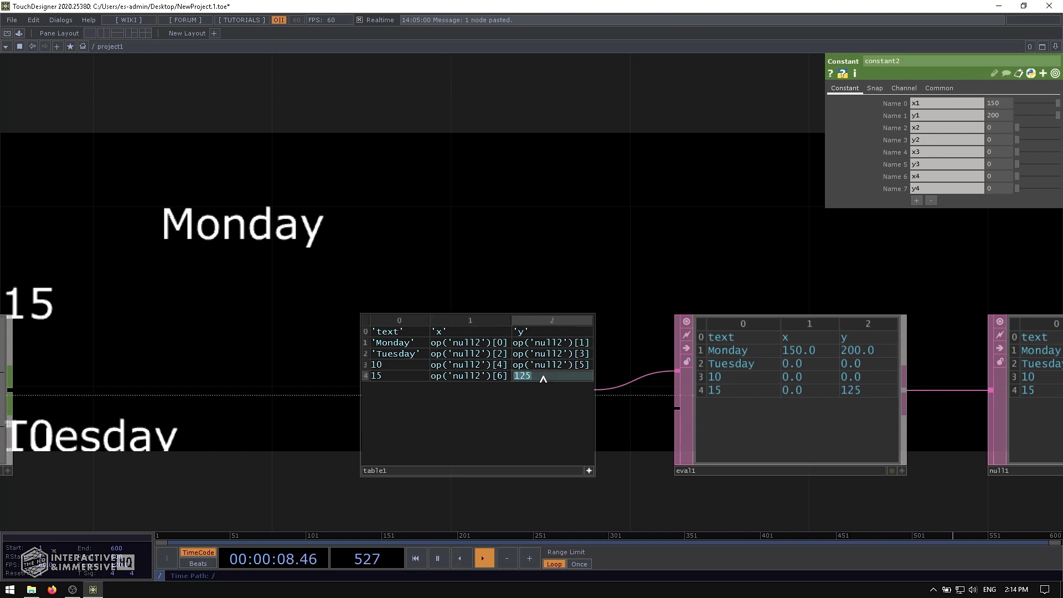
key(ctrl+v)
text(7)
click(571, 264)
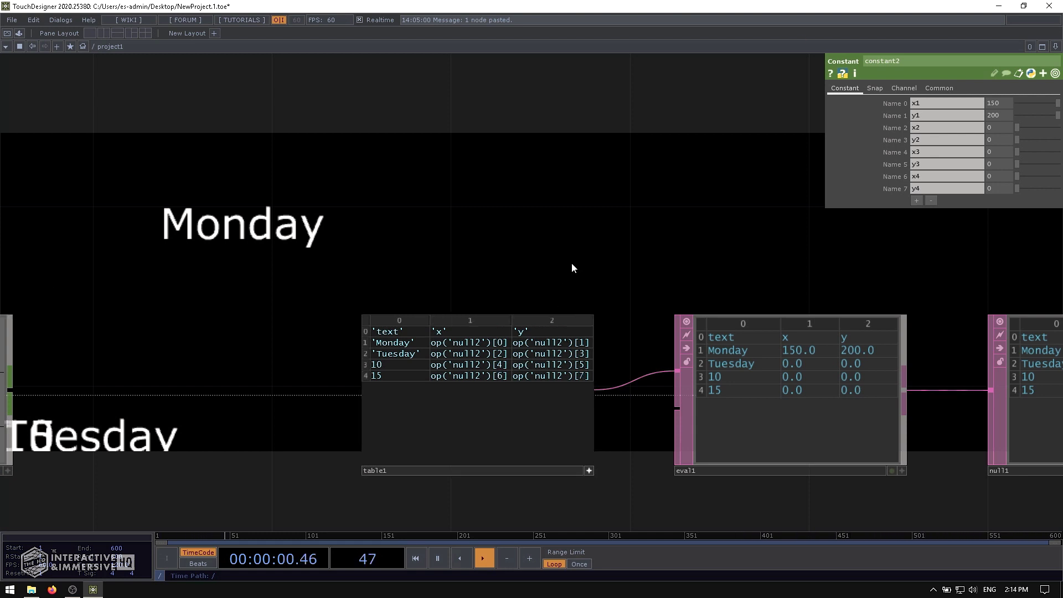
- Set constant2's x2 channel to 540 and its y2 channel to 200
drag(555, 266, 656, 285)
scroll(535, 249, down, 7)
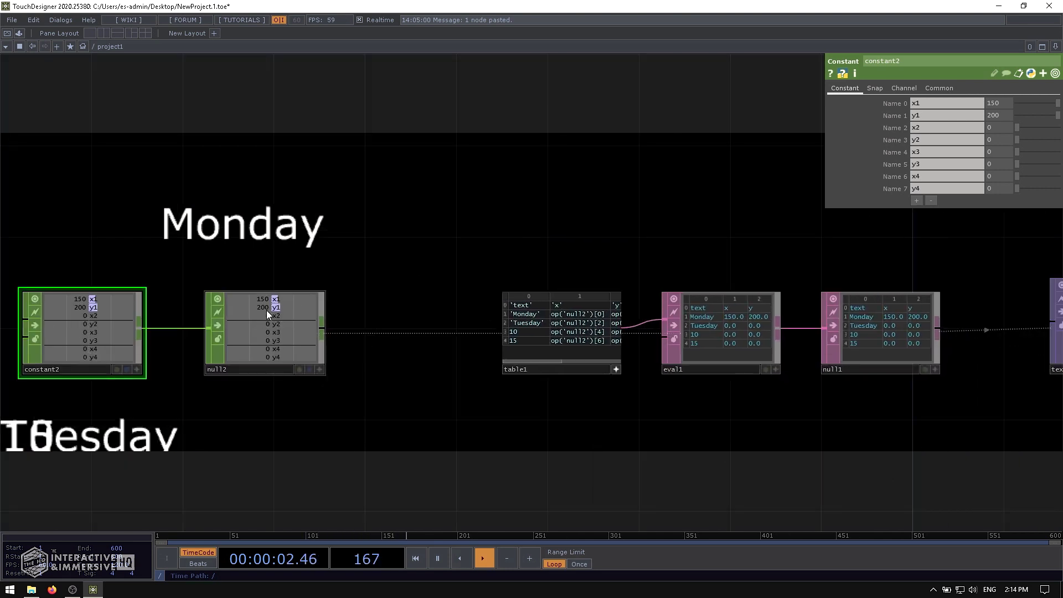
click(998, 139)
text(200)
key(Return)
middle_drag(995, 129, 1049, 114)
scroll(994, 127, down, 2)
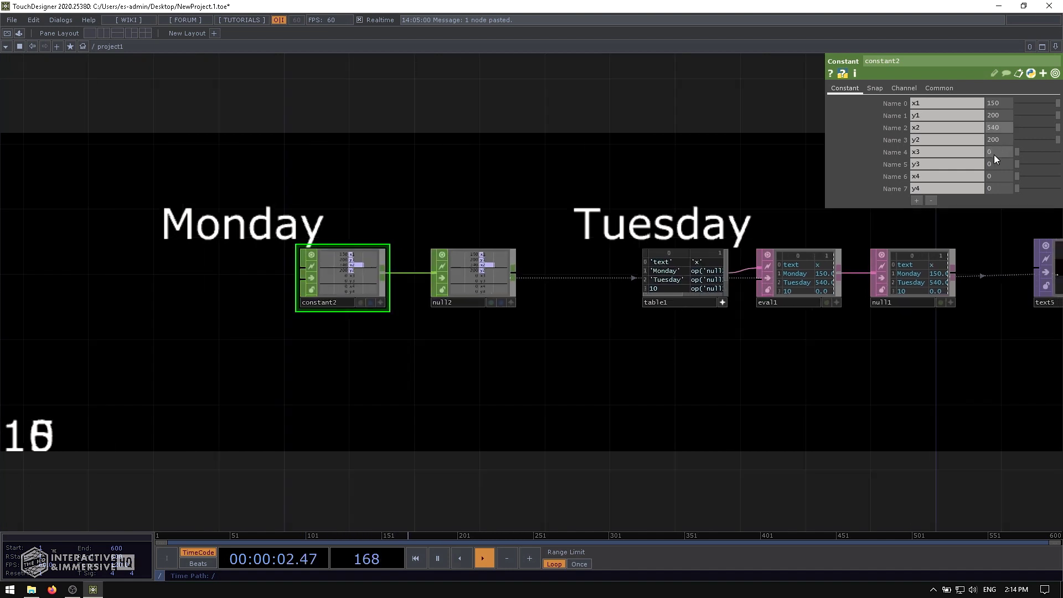
- Set constant2's remaining channels to x3 200, y3 120, x4 600 and y4 130
middle_drag(995, 141, 1028, 133)
middle_drag(995, 164, 965, 176)
drag(697, 192, 426, 339)
scroll(477, 433, up, 6)
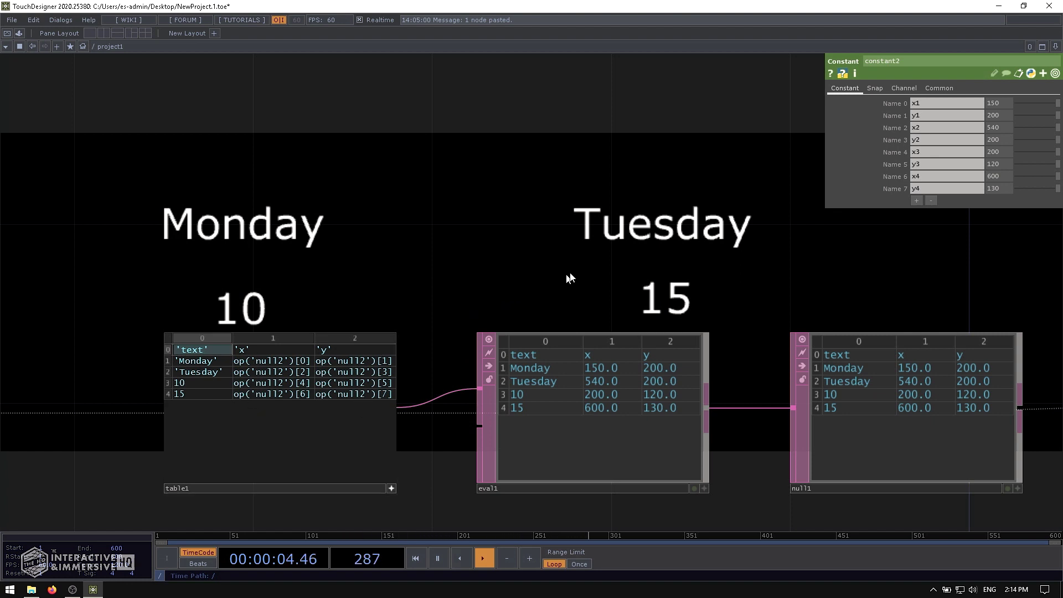
- Open text5's Font parameters and examine the chain from table1 through eval1 and null1 that feeds it
drag(795, 252, 394, 247)
scroll(393, 247, down, 6)
drag(237, 215, 325, 338)
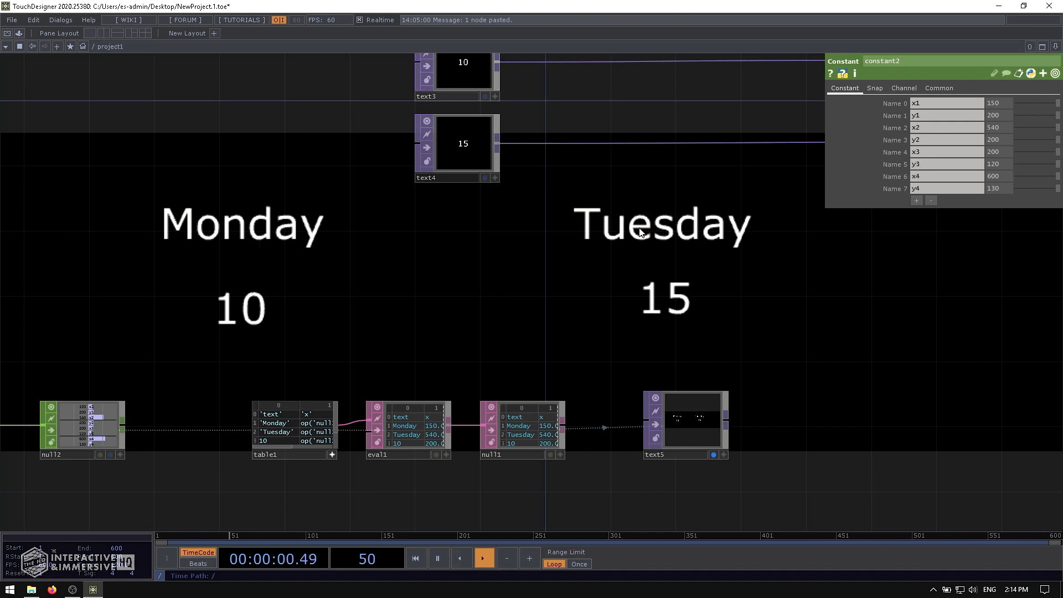
click(712, 435)
click(873, 87)
click(858, 88)
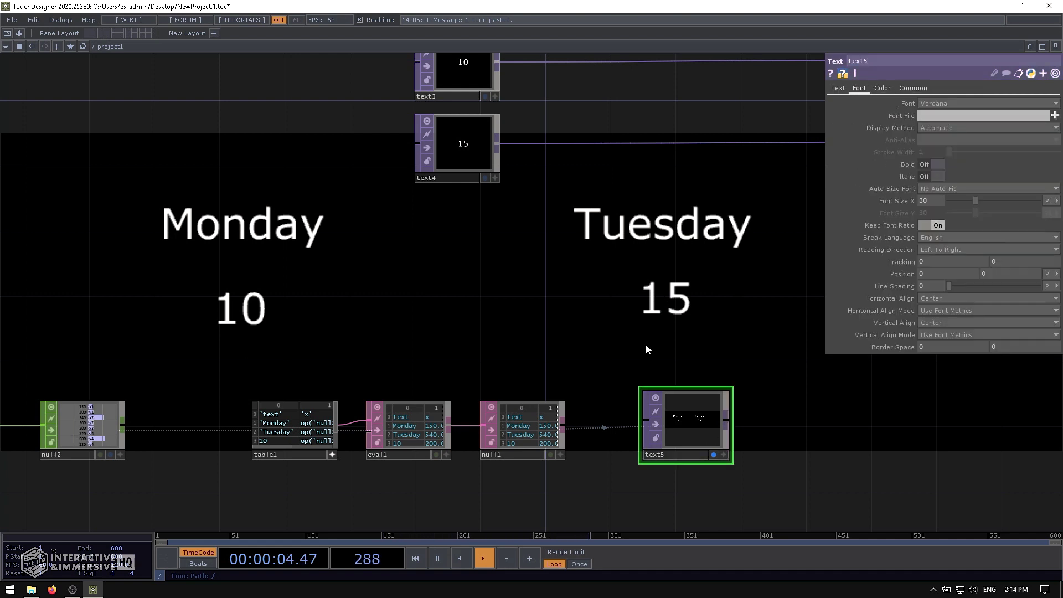
drag(562, 318, 753, 233)
scroll(546, 344, up, 3)
scroll(546, 343, up, 2)
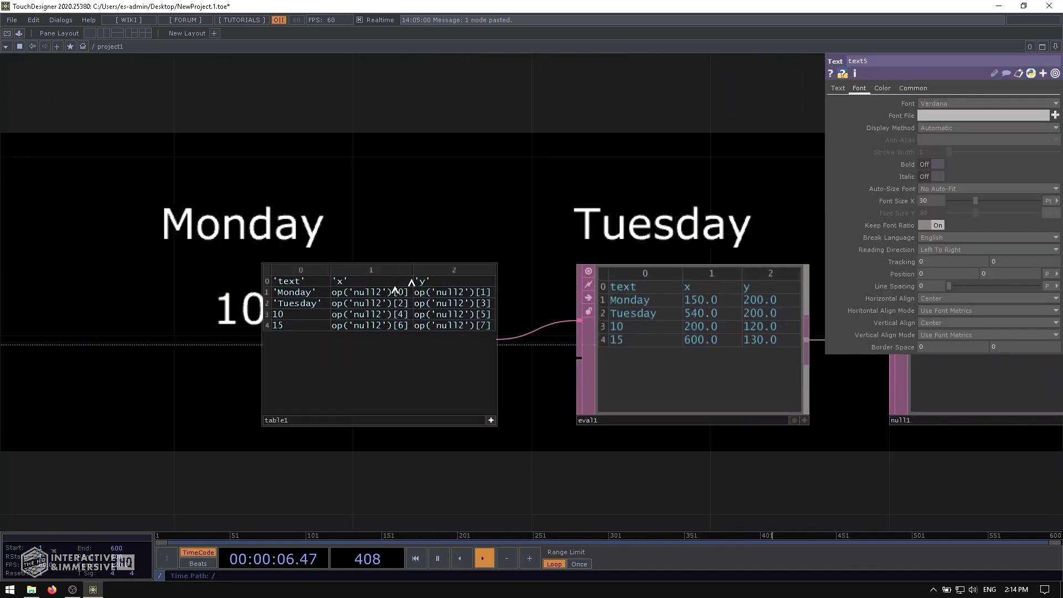
drag(817, 190, 479, 206)
scroll(480, 207, down, 3)
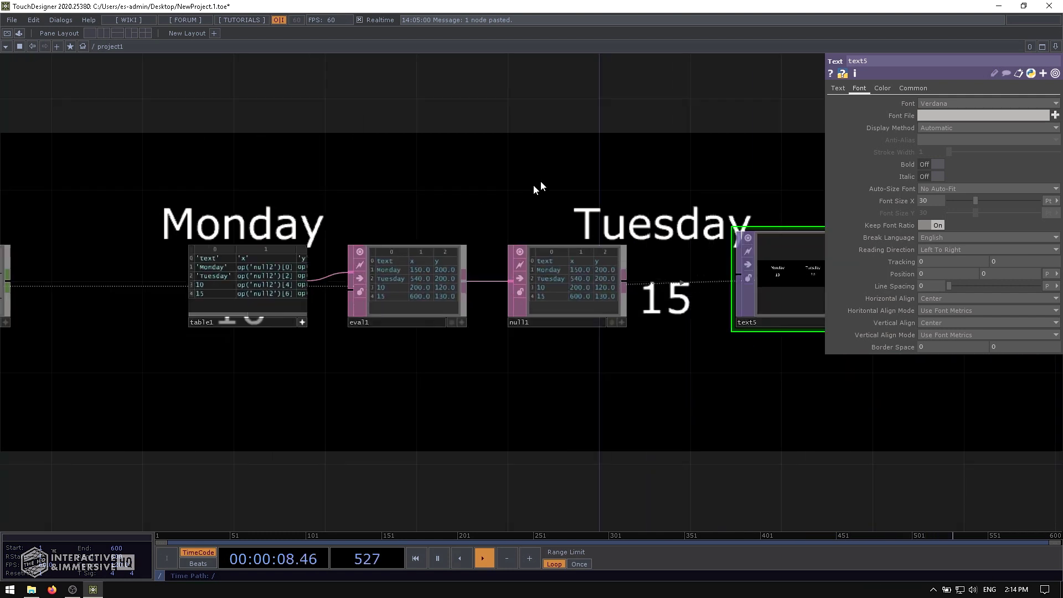
drag(545, 185, 447, 227)
- Examine the network of separate Text TOPs composited with Over TOPs, and inspect text1's text parameters
click(740, 363)
click(740, 363)
drag(654, 216, 635, 327)
scroll(619, 299, down, 3)
drag(616, 271, 558, 439)
drag(590, 188, 411, 176)
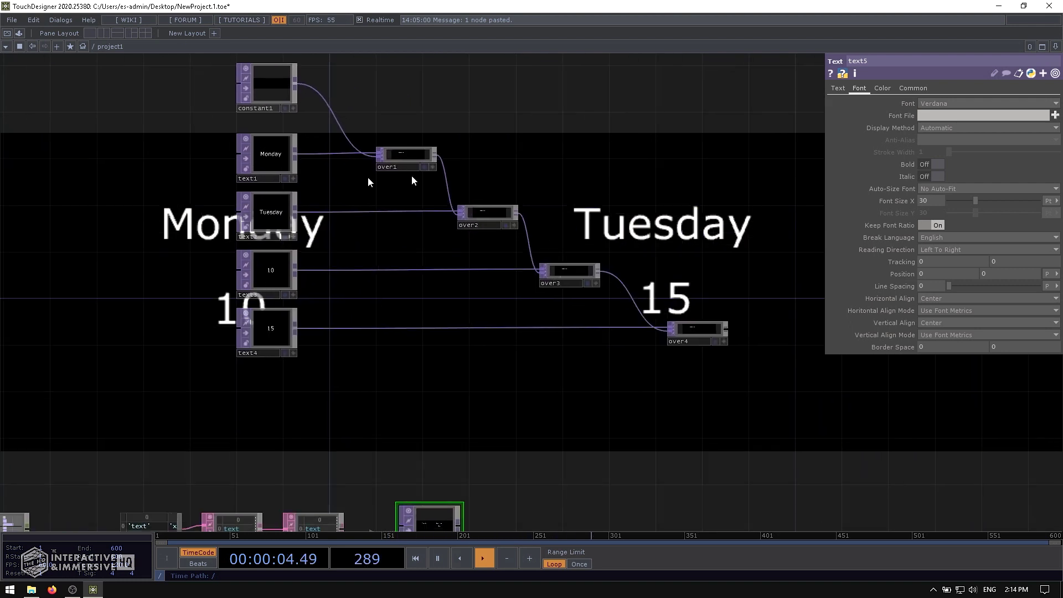
click(264, 157)
drag(394, 428, 363, 284)
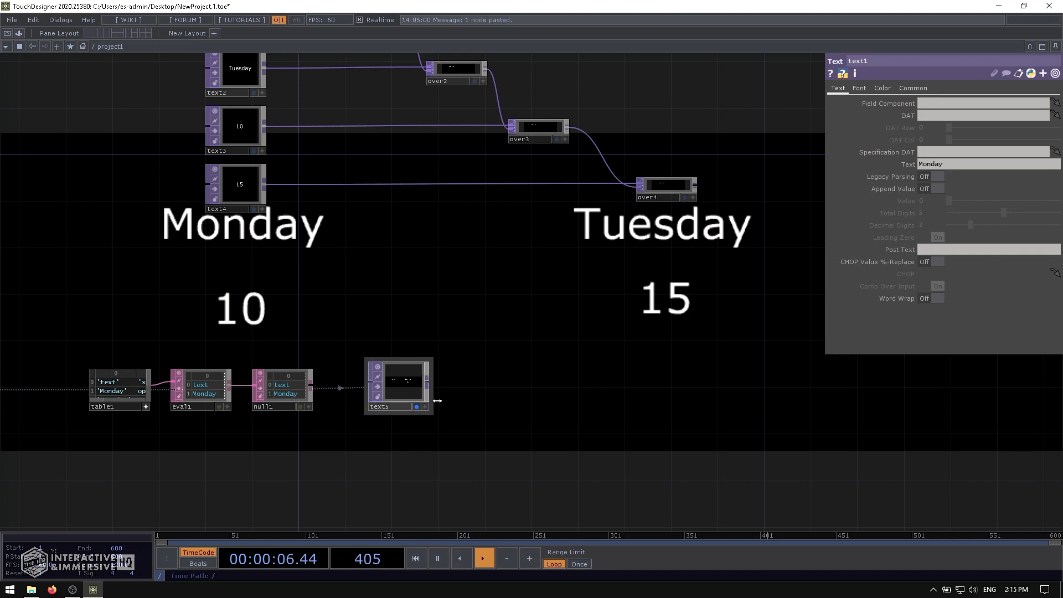
- Select text5 and compare its table-driven chain with the separate Text and Over TOP network
click(411, 384)
drag(537, 221, 576, 124)
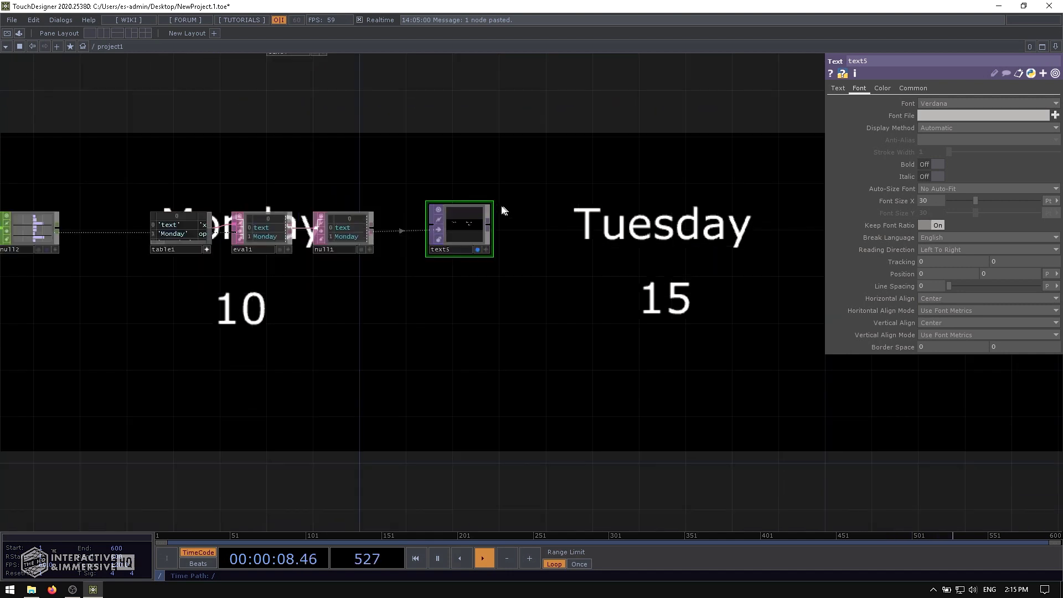
drag(456, 118, 493, 386)
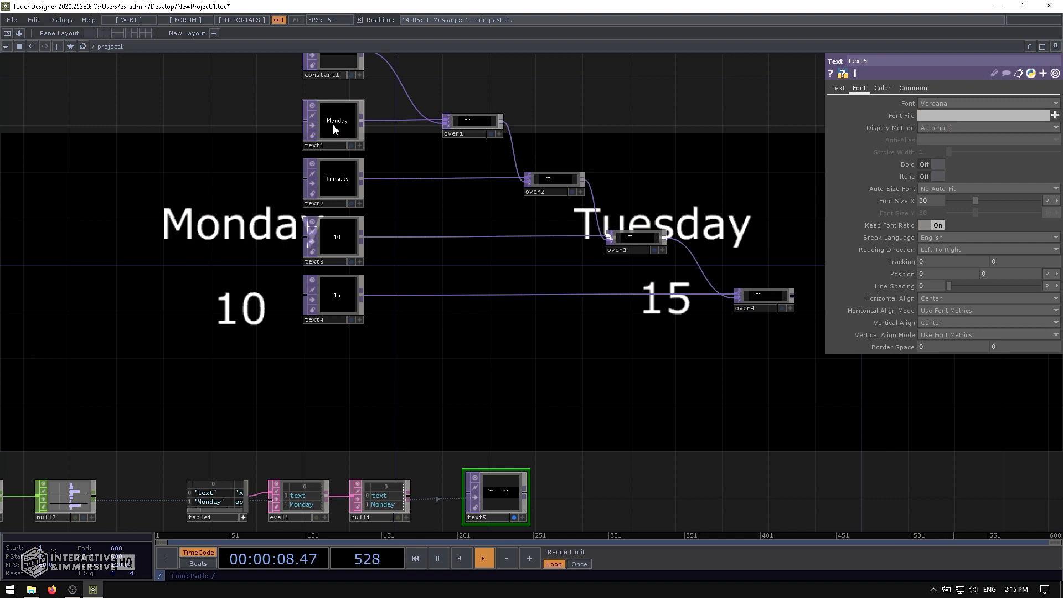
drag(508, 459, 496, 290)
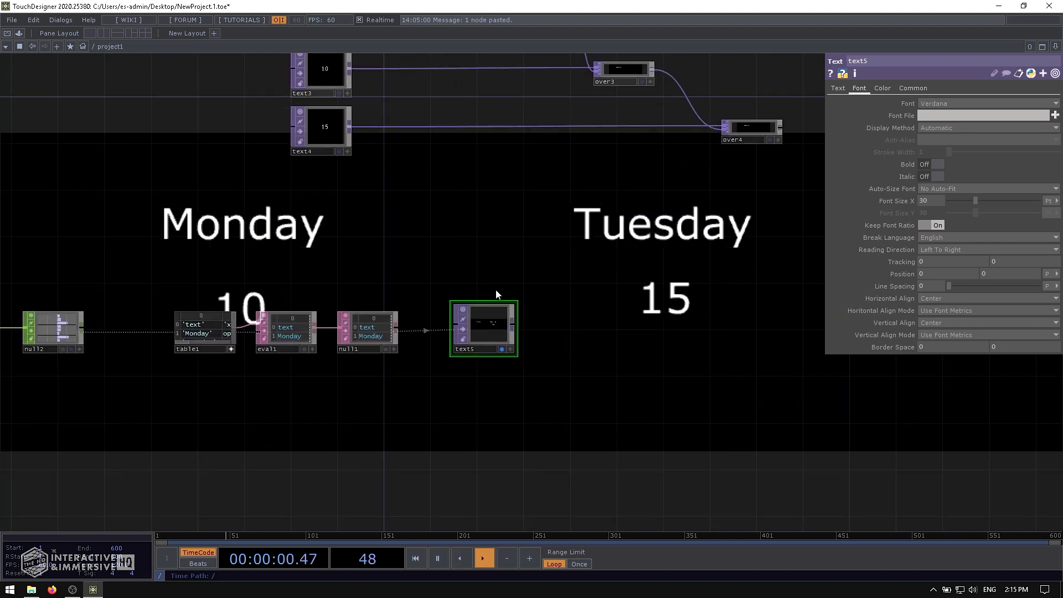
drag(559, 349, 505, 141)
scroll(501, 148, up, 3)
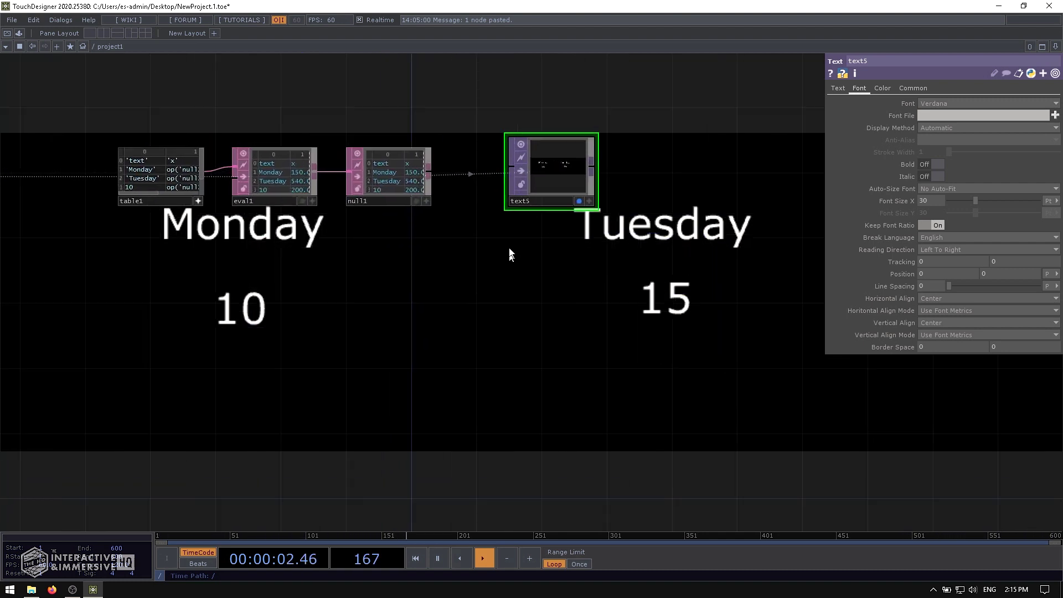
drag(453, 115, 507, 138)
scroll(476, 125, up, 2)
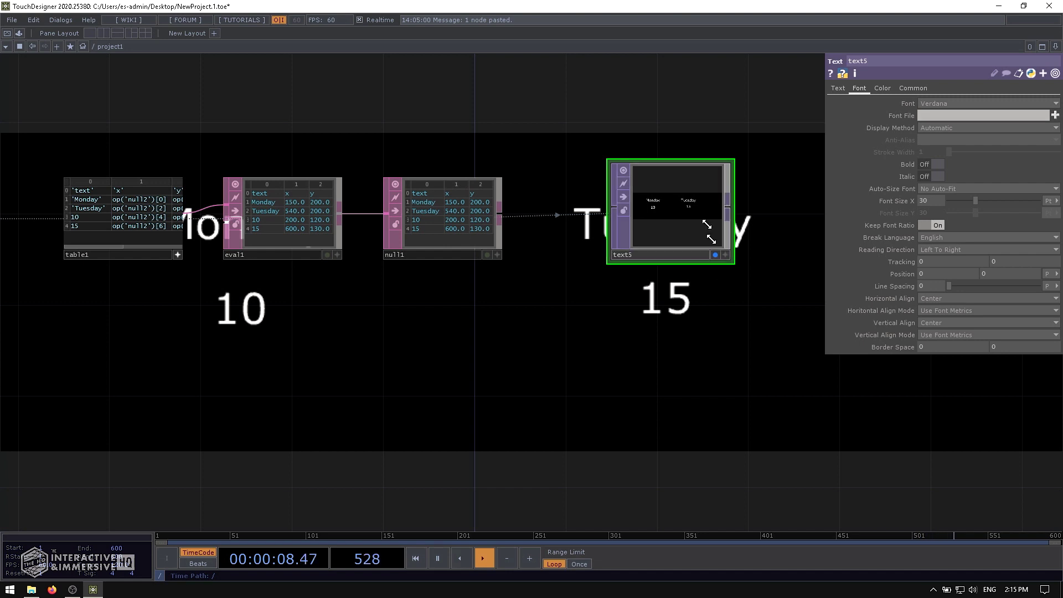
drag(518, 165, 617, 307)
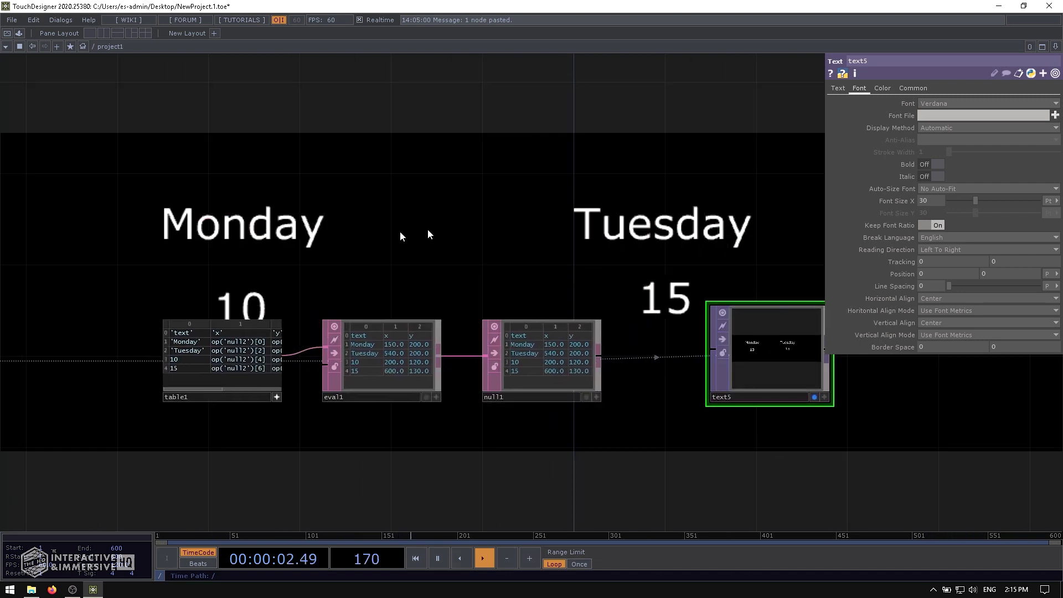
- Duplicate text5 and place the copy directly below it
drag(601, 195, 518, 175)
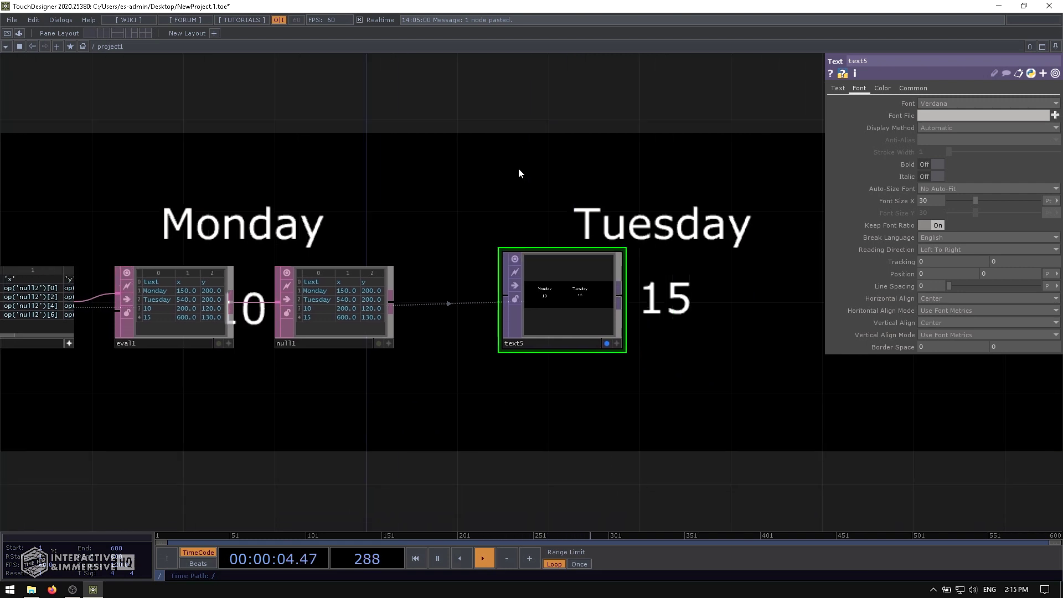
drag(126, 367, 334, 250)
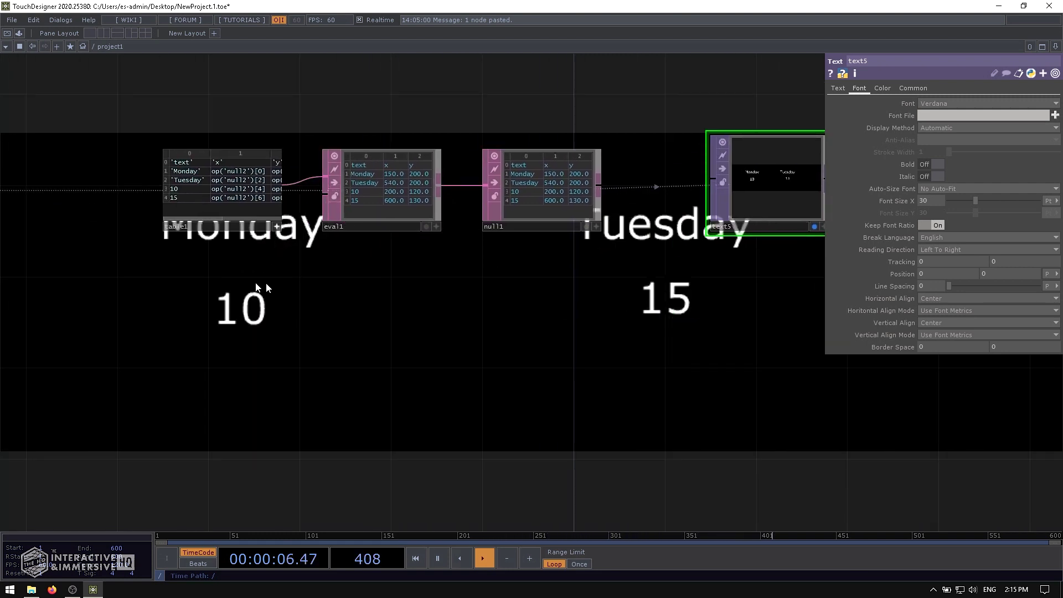
drag(508, 299, 237, 337)
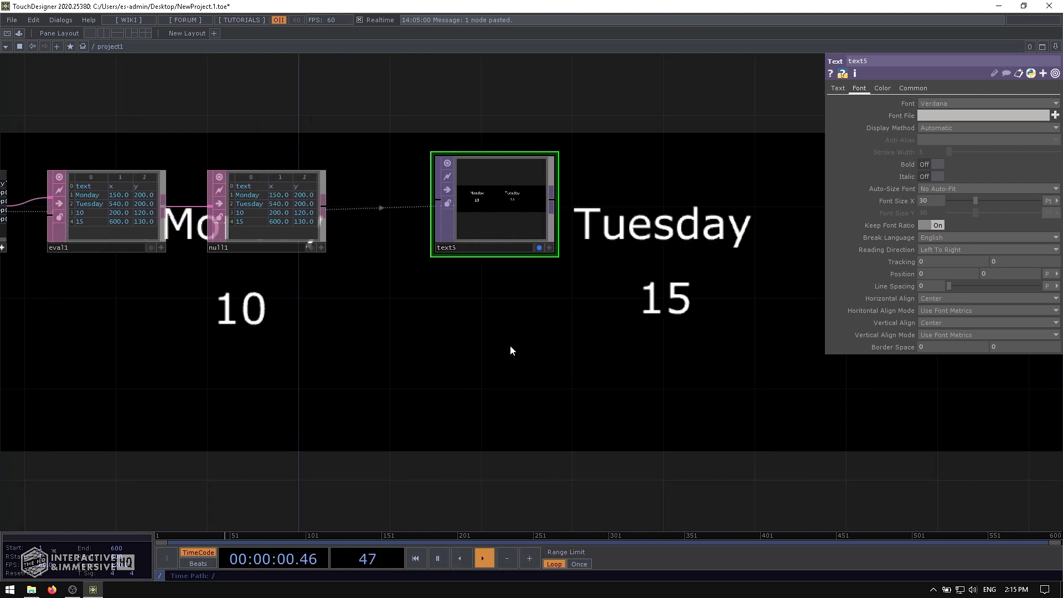
drag(520, 349, 590, 348)
key(ctrl+c)
key(ctrl+v)
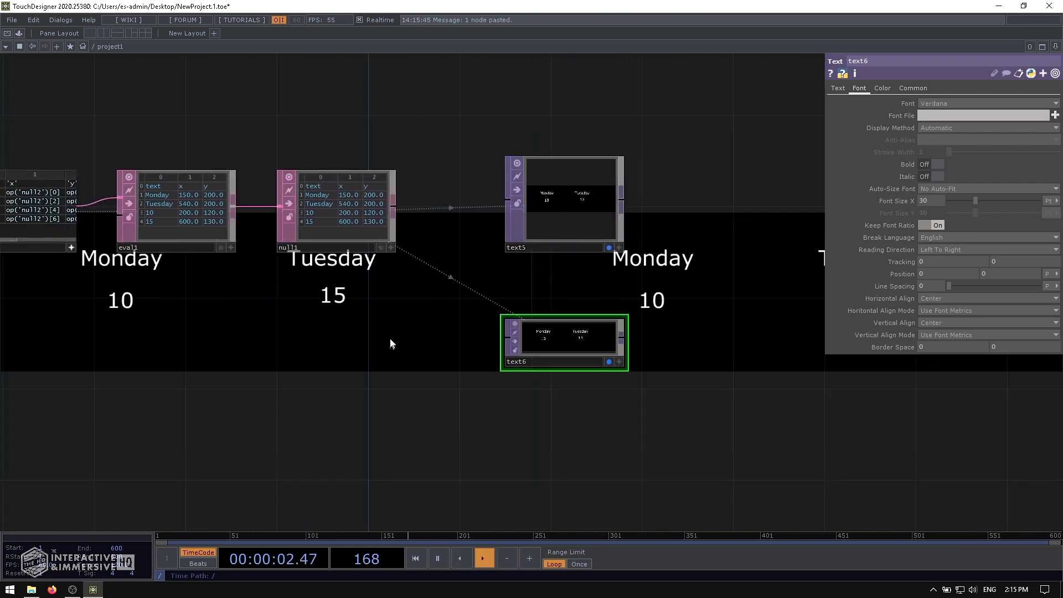
- Duplicate the table1, eval1 and null1 chain and place the copies directly below the originals
drag(391, 337, 503, 354)
drag(217, 294, 388, 284)
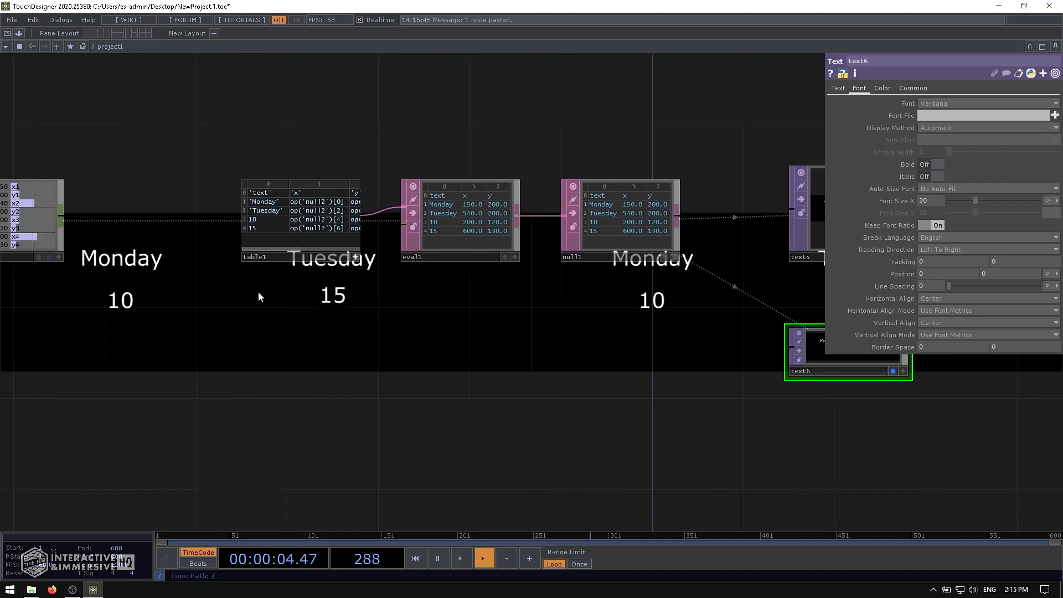
drag(506, 159, 654, 135)
key(ctrl+c)
drag(692, 354, 686, 351)
key(ctrl+v)
drag(631, 448, 763, 489)
drag(298, 311, 219, 284)
- Delete the 10 and 15 rows from table1
scroll(345, 150, up, 2)
scroll(344, 149, up, 2)
drag(325, 197, 211, 276)
scroll(210, 275, down, 4)
click(787, 312)
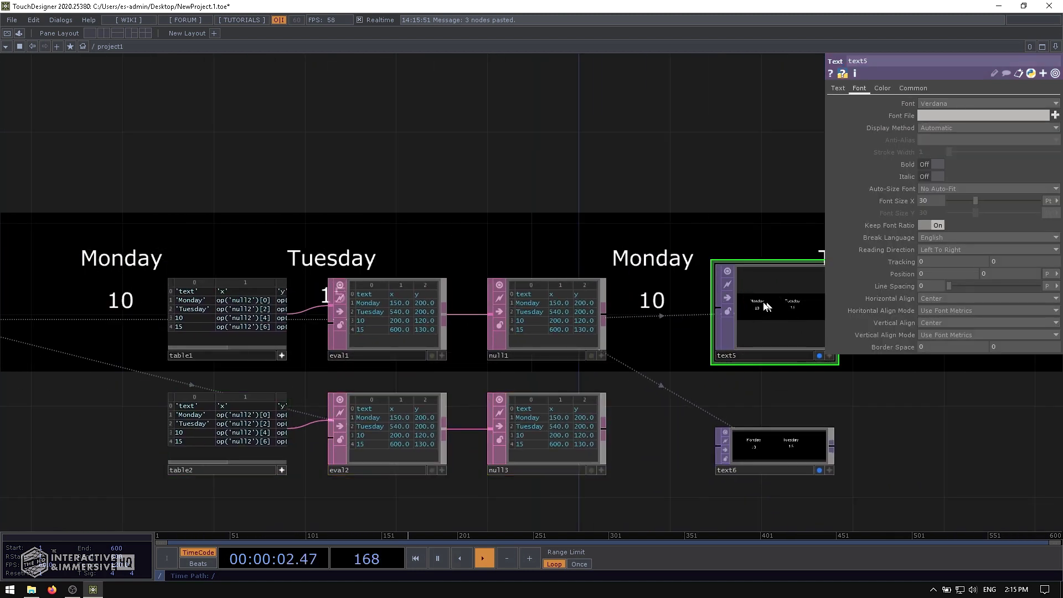
right_click(168, 317)
click(182, 330)
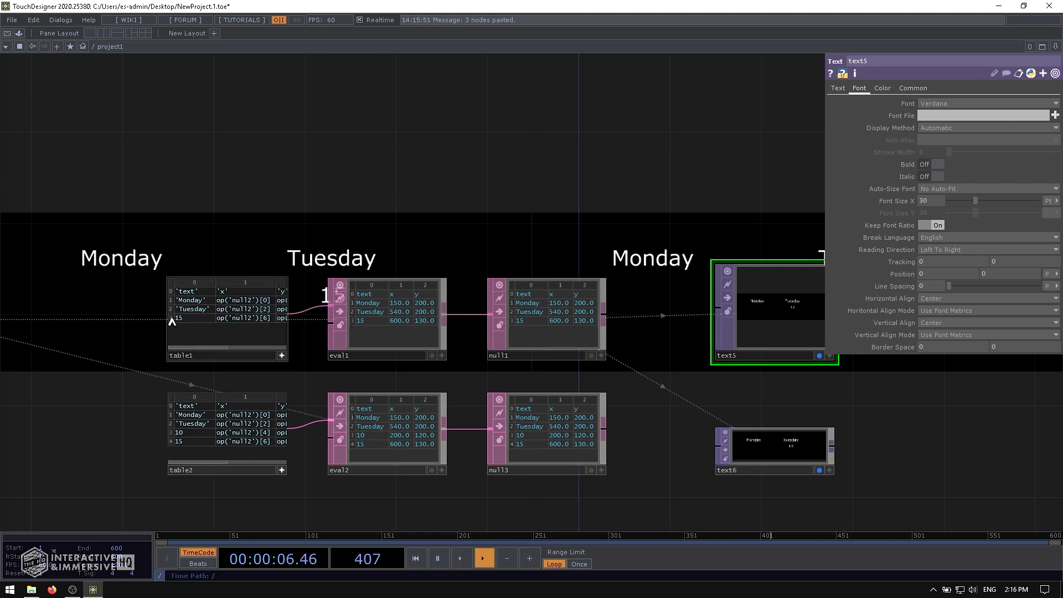
right_click(171, 319)
click(179, 331)
- Turn on Italic for text5's font
scroll(135, 301, up, 3)
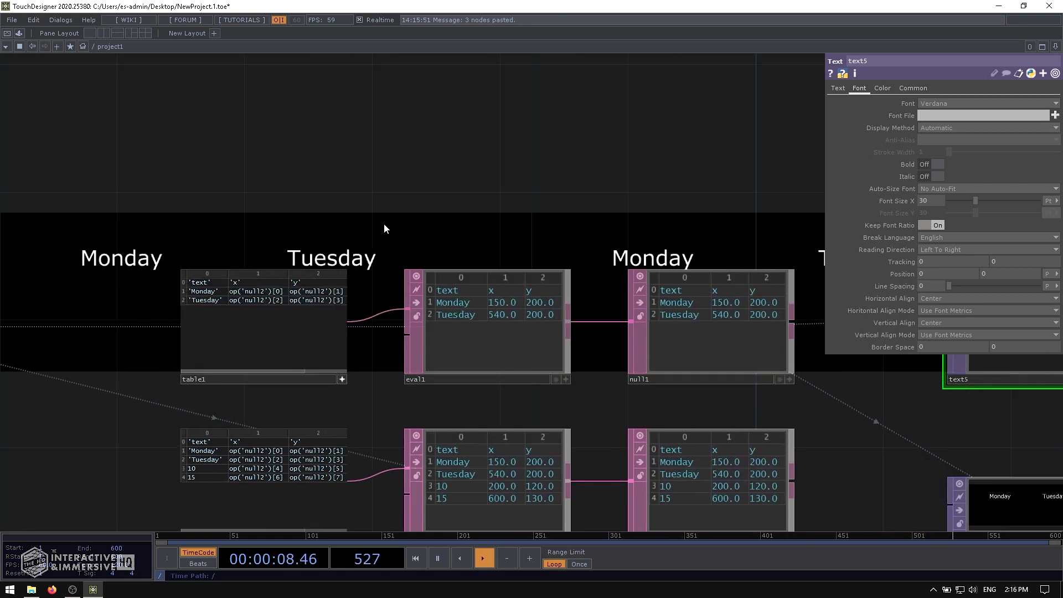
drag(590, 210, 203, 199)
scroll(375, 244, down, 3)
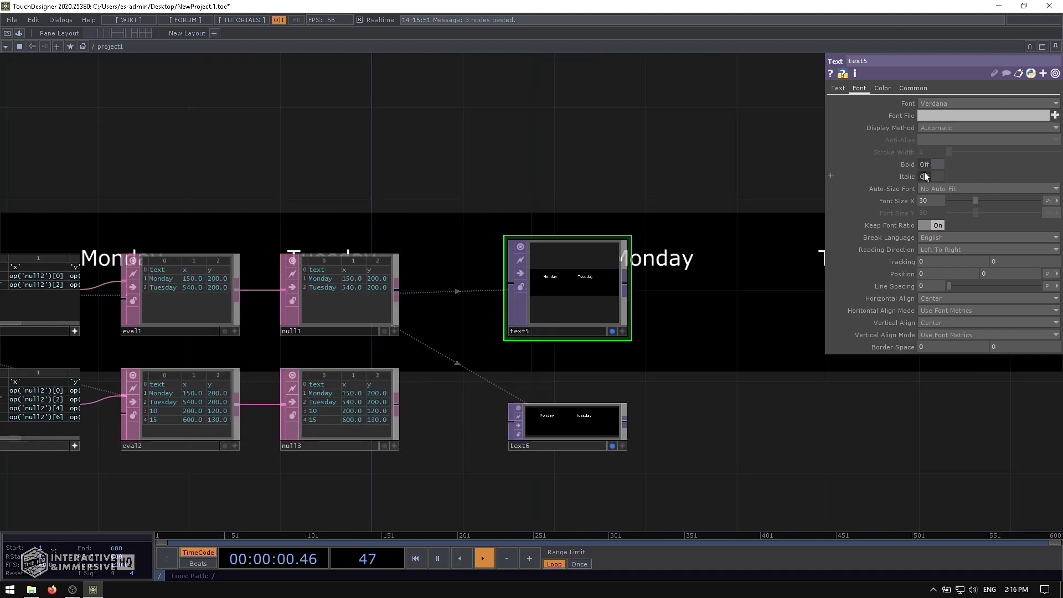
click(930, 176)
drag(182, 163, 247, 280)
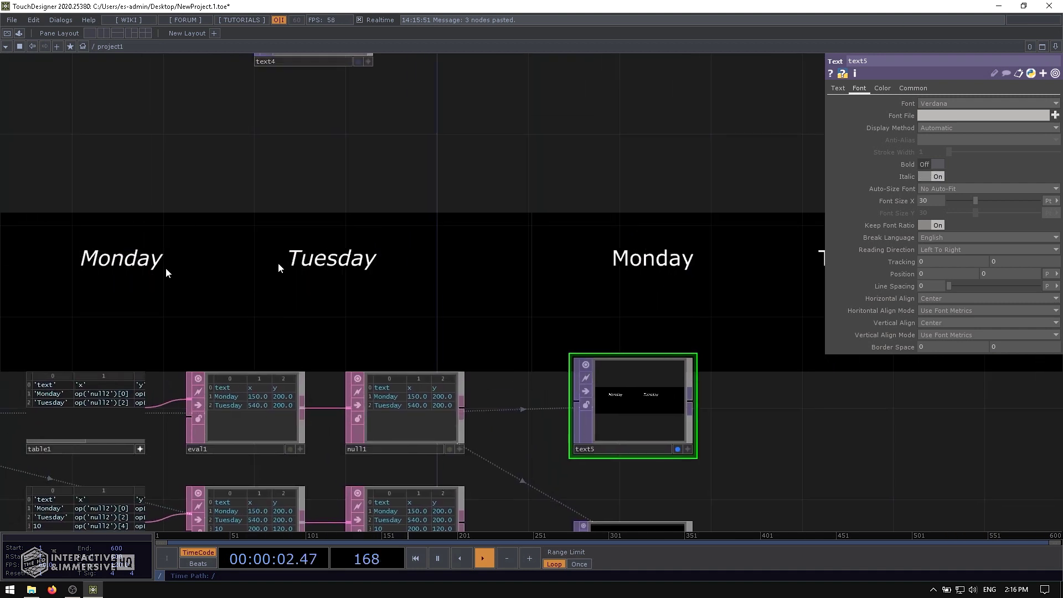
- Turn off text6's background display, leaving only text5 displayed behind the network
drag(736, 365, 670, 241)
scroll(606, 429, up, 3)
click(630, 461)
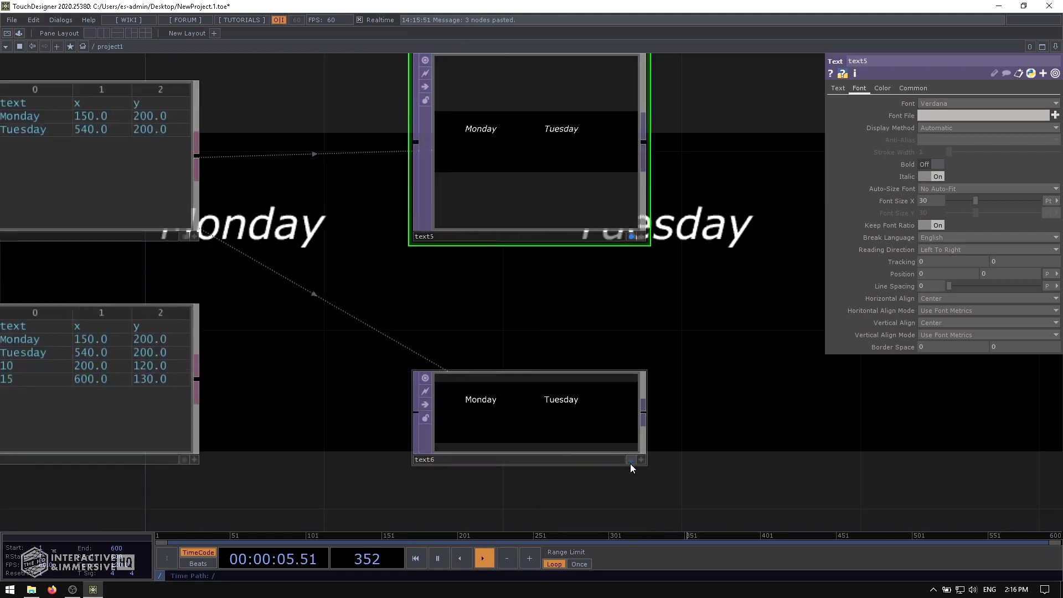
click(631, 237)
click(630, 237)
drag(657, 293, 664, 251)
scroll(663, 252, down, 3)
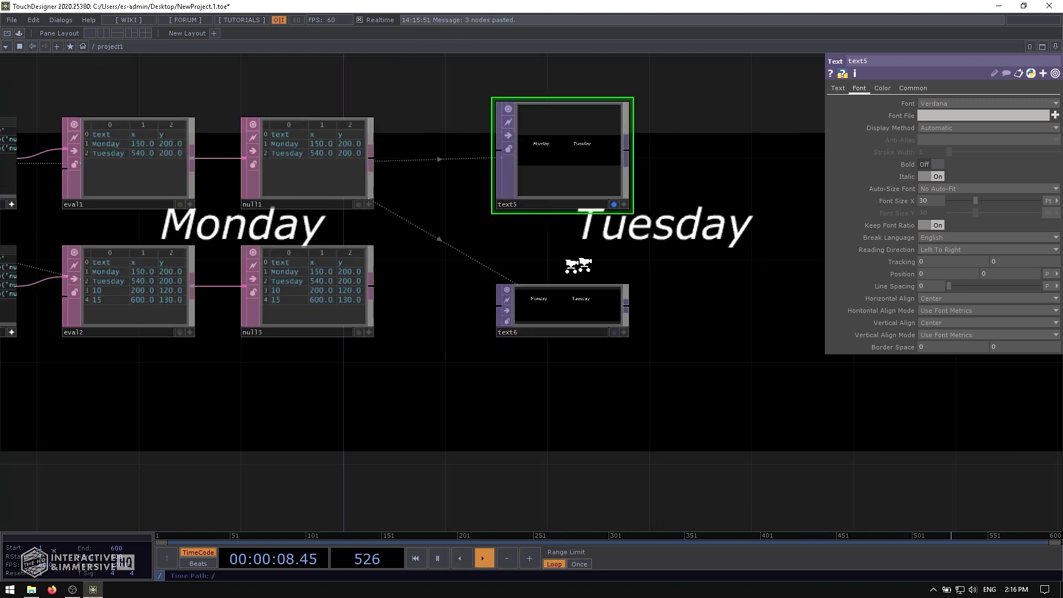
- Delete the Monday and Tuesday rows from table2
drag(92, 292, 295, 290)
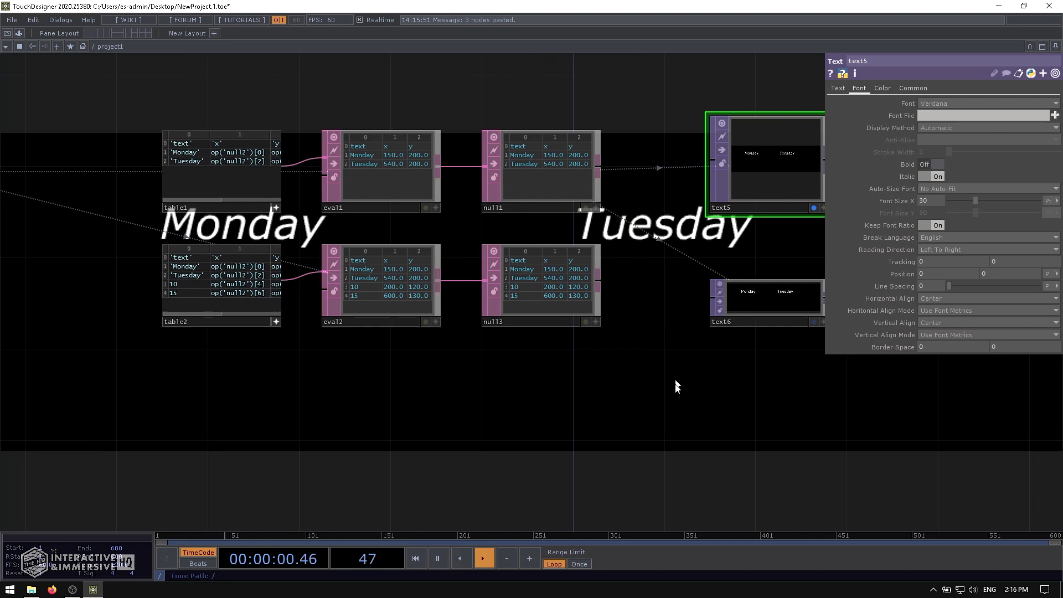
drag(665, 384, 632, 371)
click(736, 304)
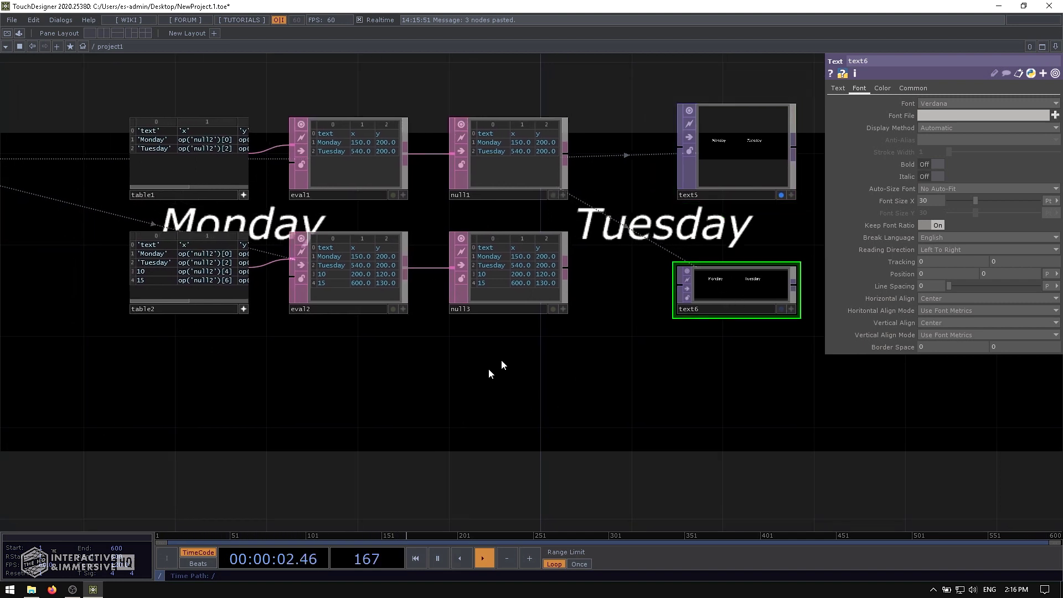
drag(137, 319, 344, 325)
scroll(343, 227, up, 3)
right_click(337, 266)
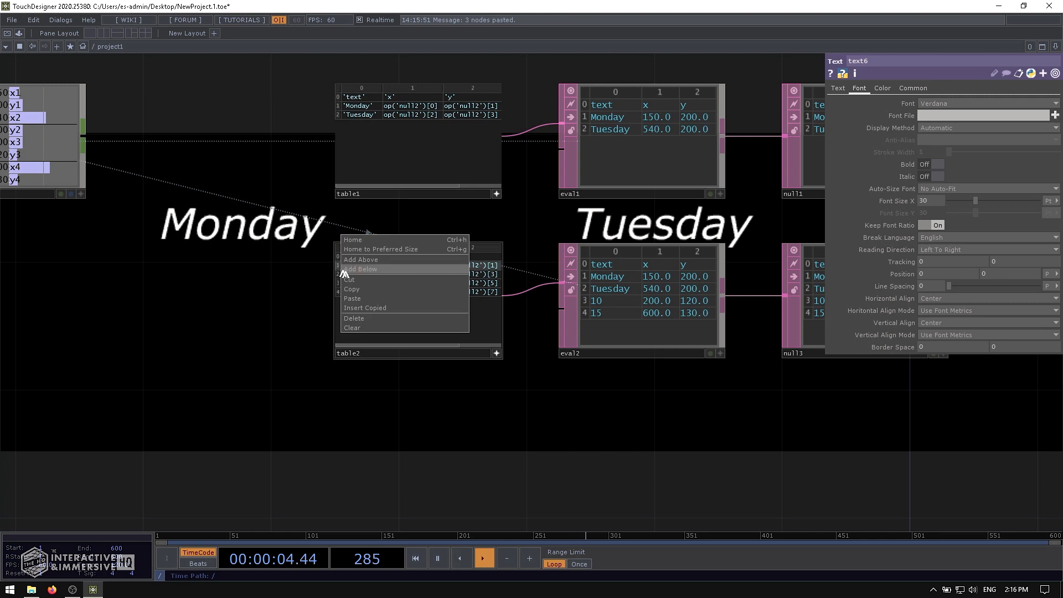
right_click(339, 268)
click(345, 279)
right_click(339, 266)
click(348, 276)
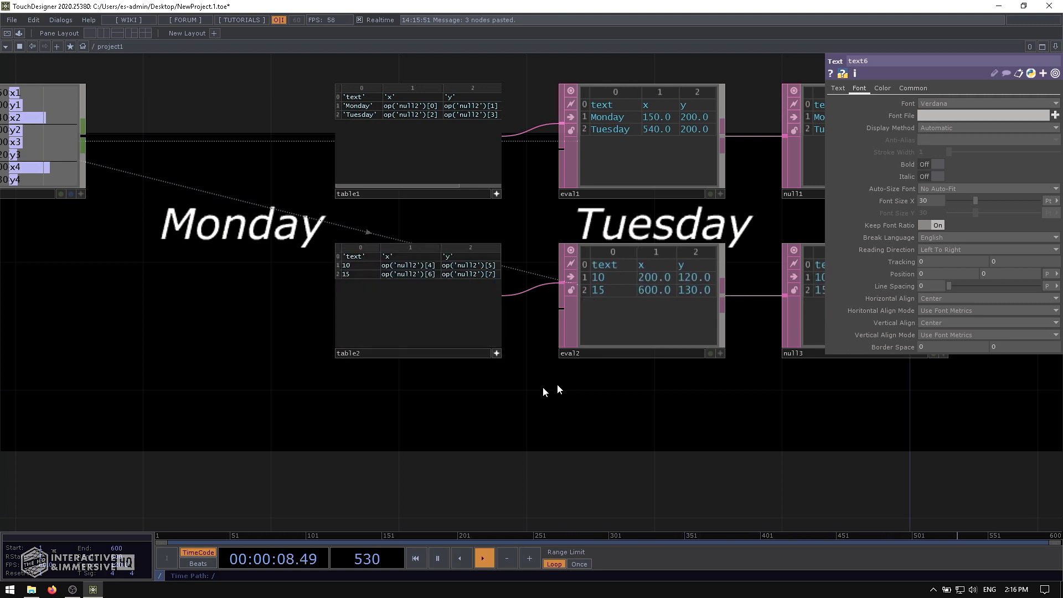
- Set text6's Specification DAT to null3 and turn on Bold for its font
drag(463, 394, 2, 408)
drag(698, 356, 702, 321)
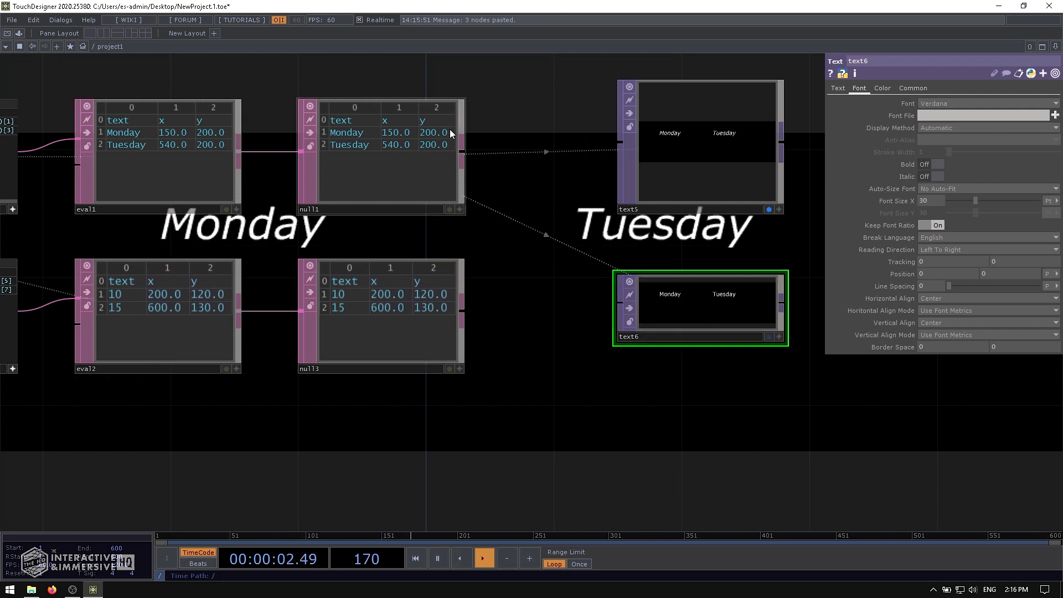
click(838, 88)
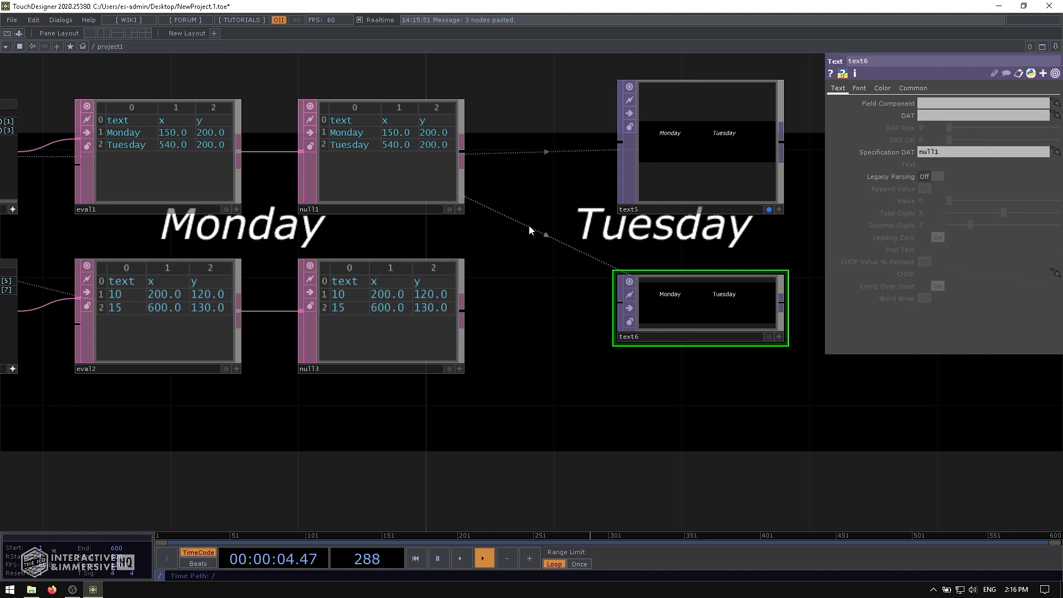
drag(363, 324, 935, 152)
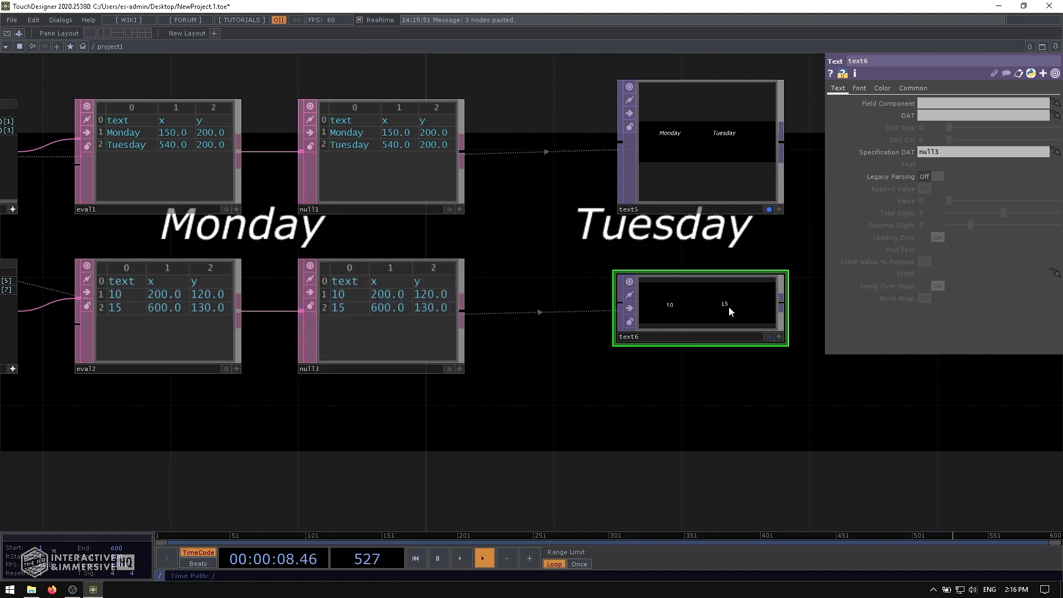
click(859, 88)
click(935, 164)
- Add a Composite TOP beside the two table-driven Text TOPs and connect text5 and text6 to it
scroll(692, 343, down, 5)
key(Tab)
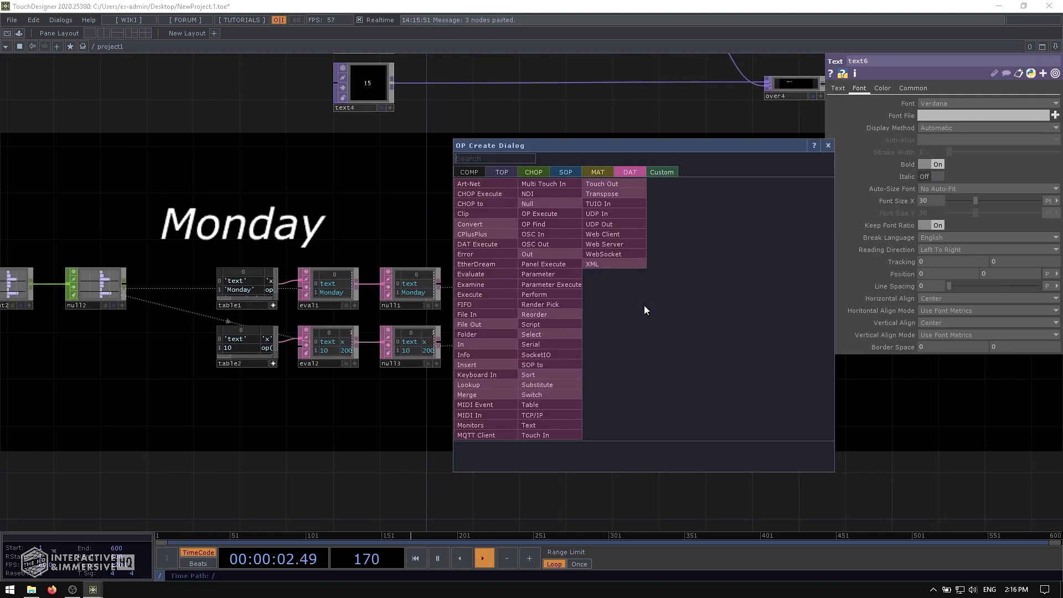
text(compo)
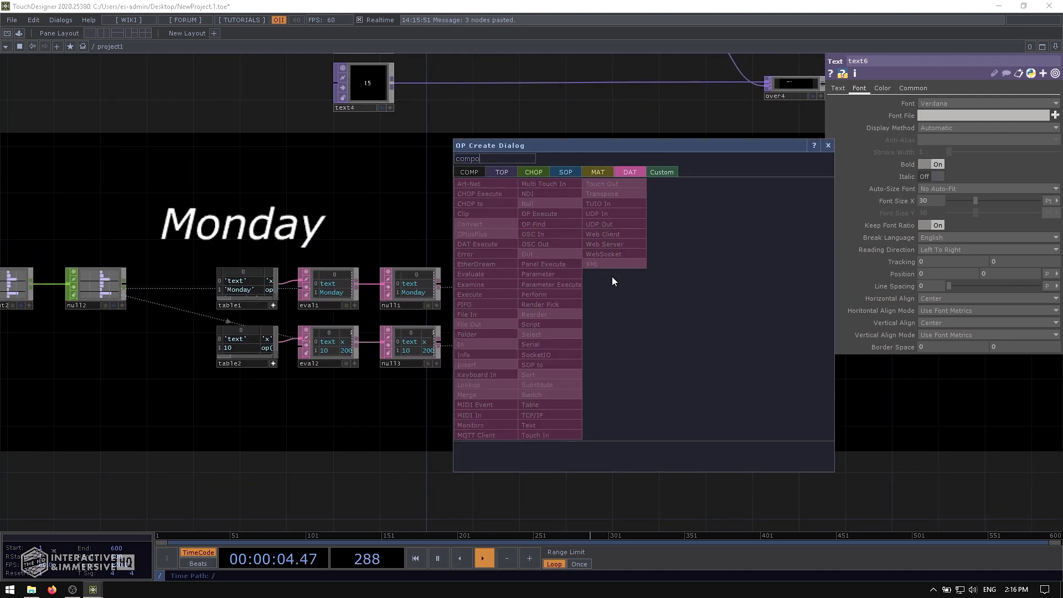
click(494, 177)
click(490, 292)
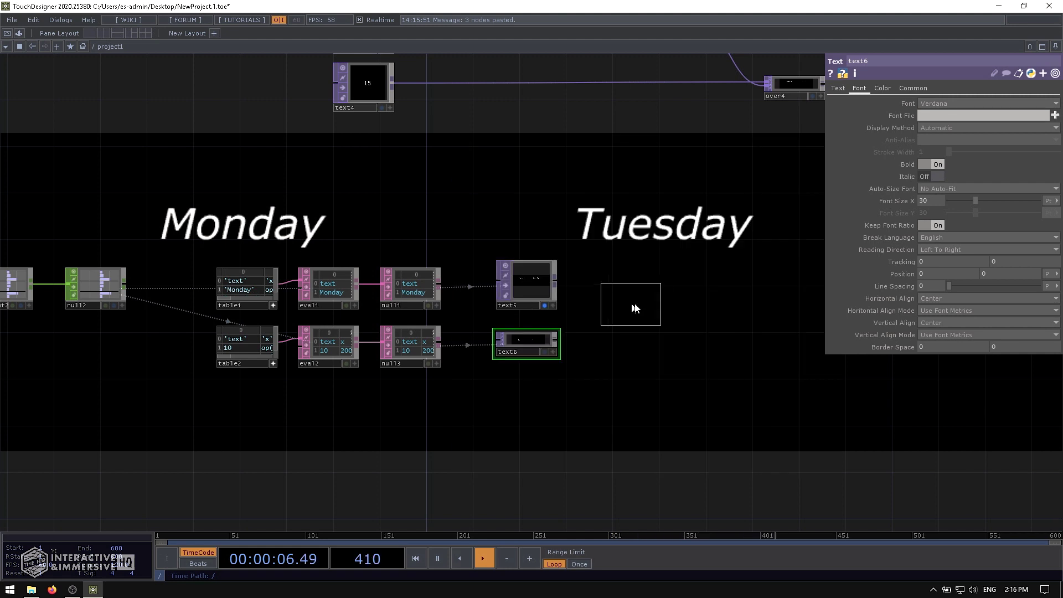
click(640, 317)
drag(555, 282, 614, 308)
drag(554, 340, 613, 318)
- Set comp1's Operation to Add and examine the combined italic and bold text
scroll(625, 310, up, 5)
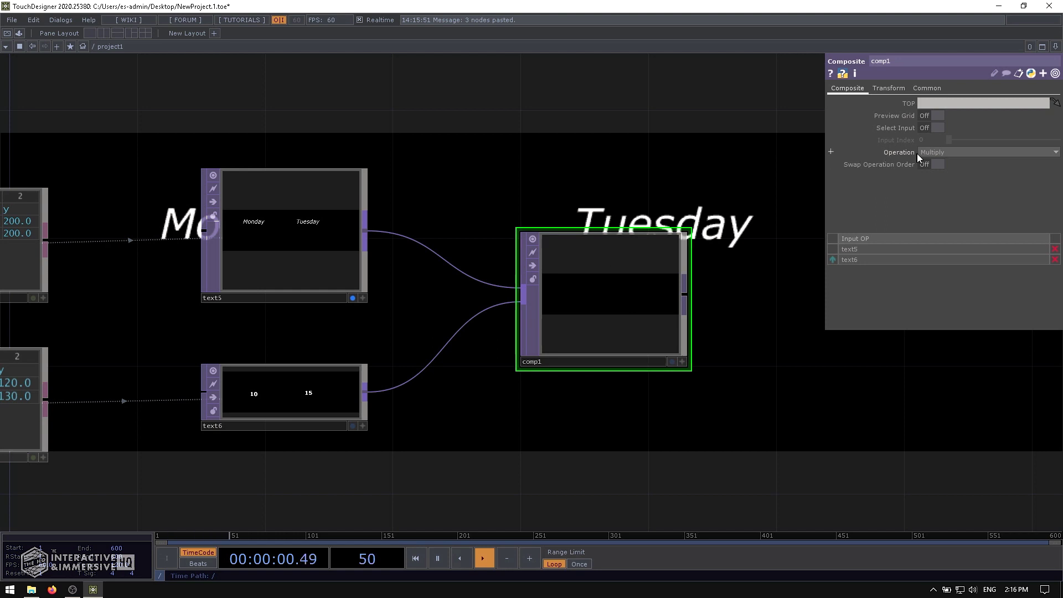
click(931, 152)
click(962, 162)
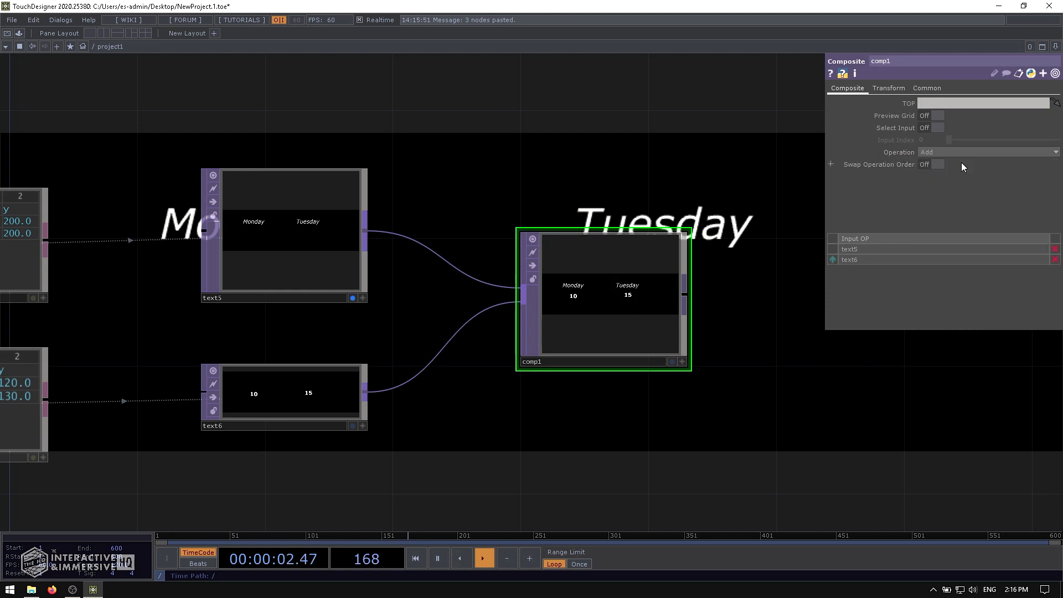
scroll(575, 294, up, 1)
scroll(575, 296, up, 5)
scroll(596, 296, down, 4)
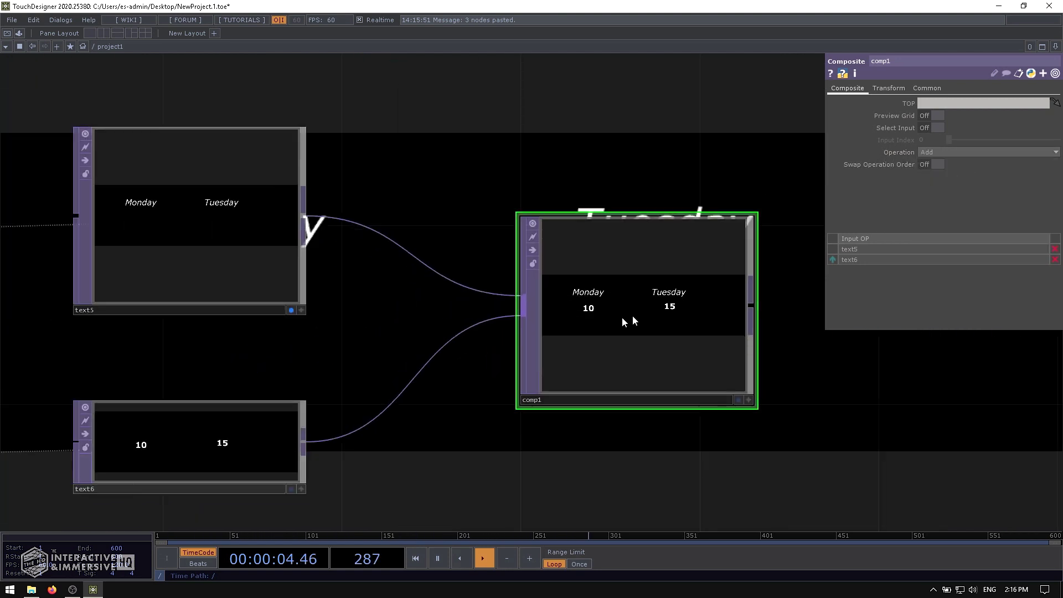
scroll(635, 306, up, 3)
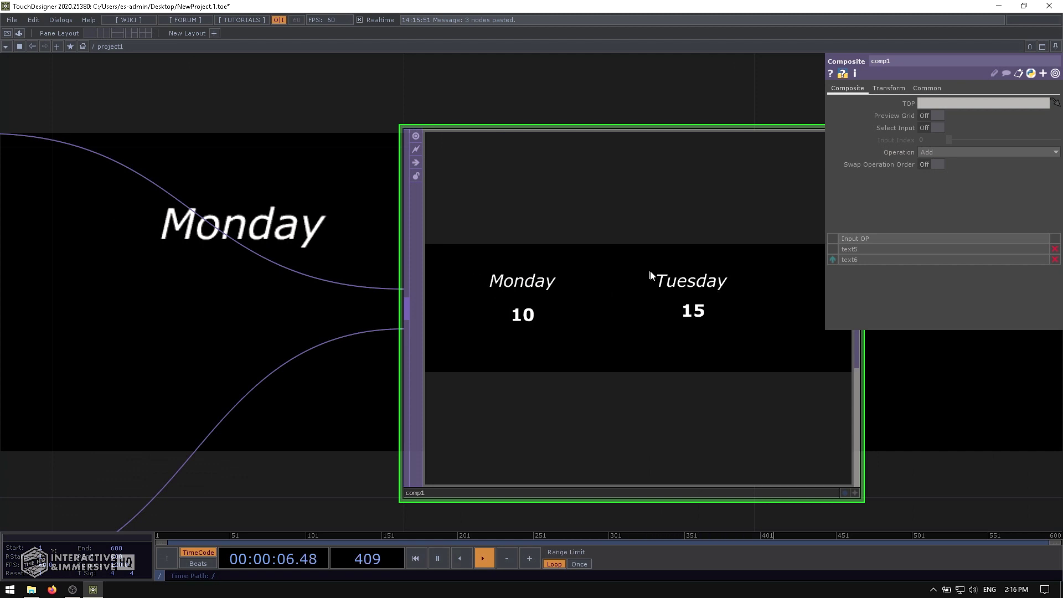
scroll(520, 318, down, 1)
scroll(519, 318, down, 7)
- Compare the table-driven network with the separate Text and Over TOP network, and inspect text1's parameters
drag(337, 205, 502, 321)
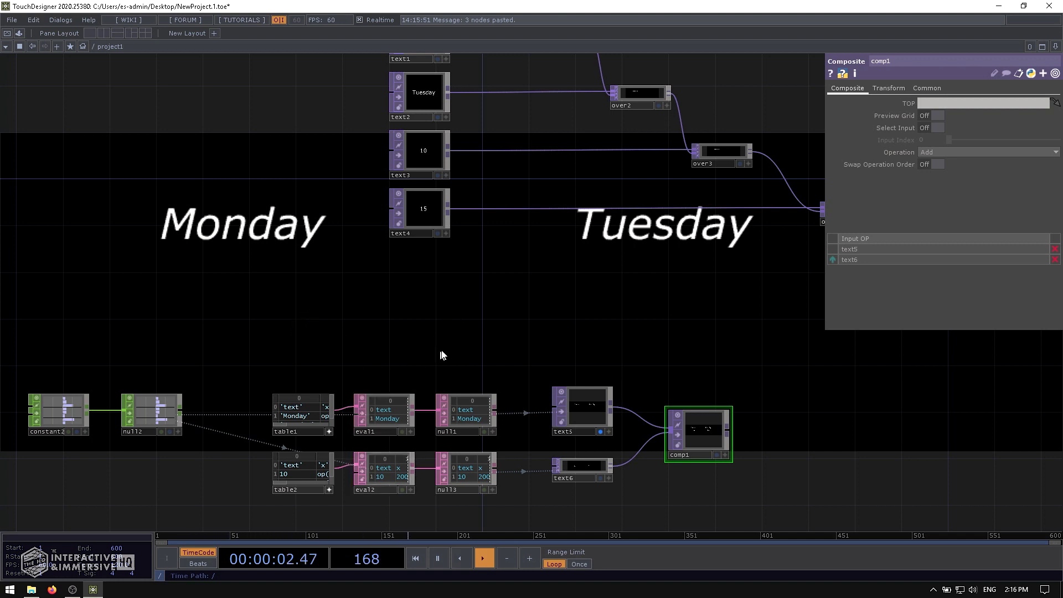
drag(454, 379, 434, 509)
drag(418, 390, 437, 197)
drag(372, 284, 434, 341)
drag(422, 304, 340, 459)
click(333, 185)
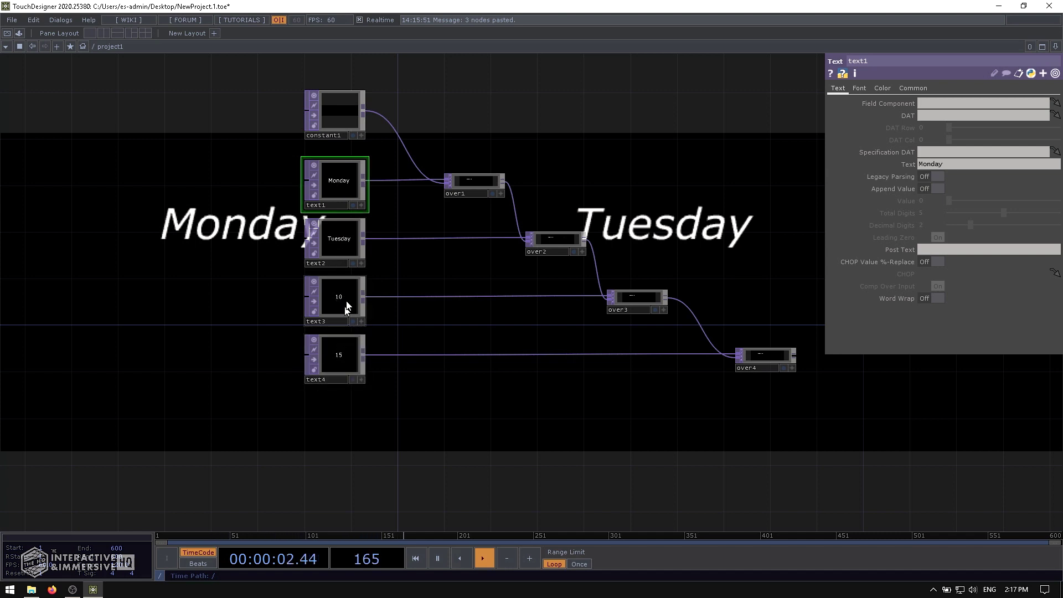
- Duplicate text3 and text4 and place the copies below text4 in the same column
right_drag(251, 292, 418, 435)
key(ctrl+c)
key(ctrl+v)
drag(411, 487, 405, 268)
scroll(404, 285, down, 3)
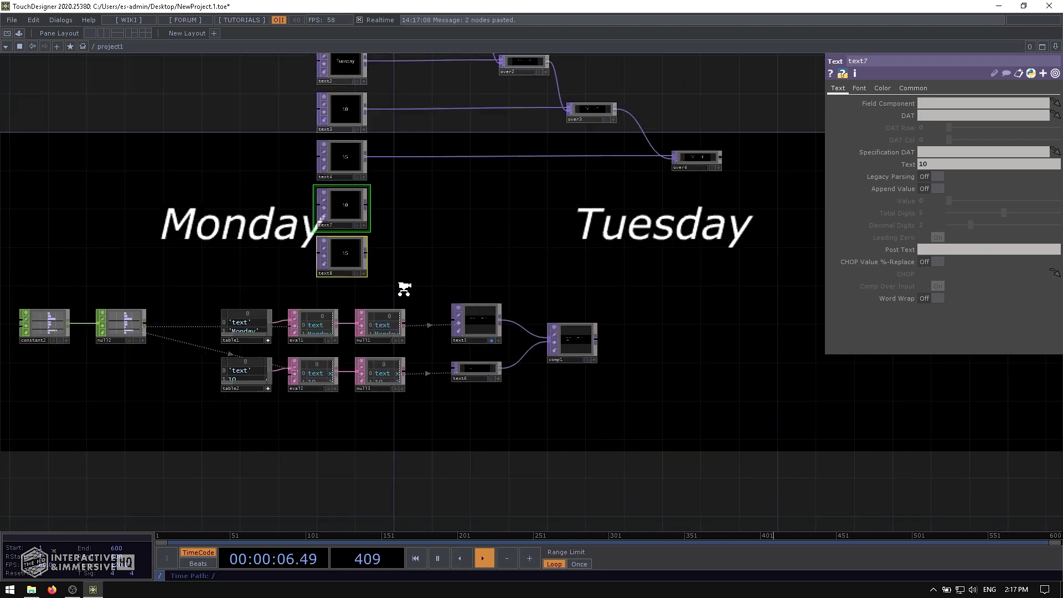
- Move the whole table-driven network further down, away from the column of separate Text TOPs
right_drag(53, 312, 617, 380)
drag(471, 314, 470, 478)
drag(486, 435, 504, 565)
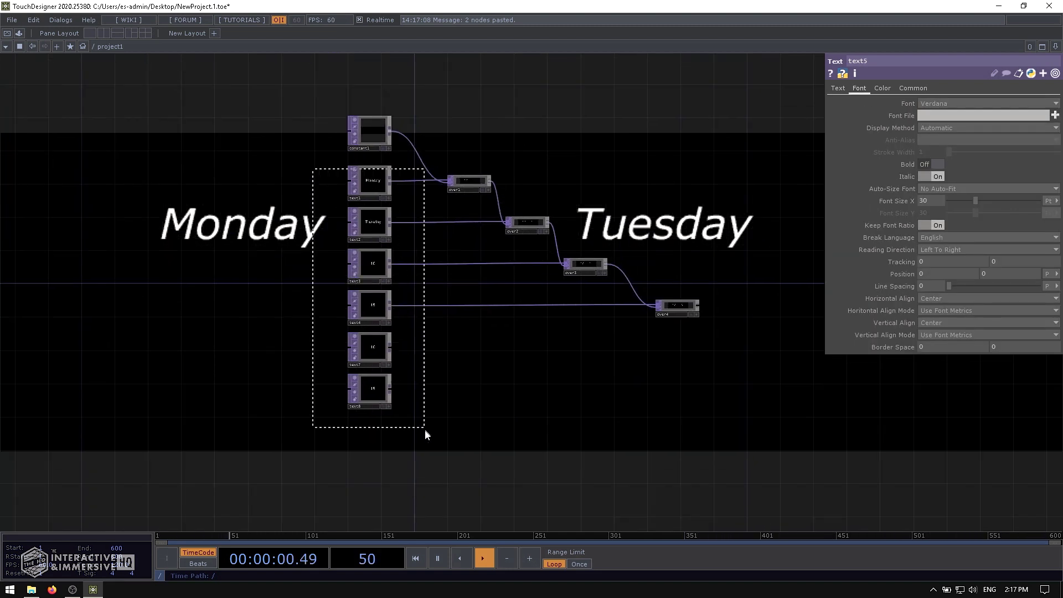
- Duplicate the column of six Text TOPs twice, placing the two new columns side by side to its left
right_drag(424, 431, 424, 431)
drag(442, 440, 465, 248)
key(ctrl+v)
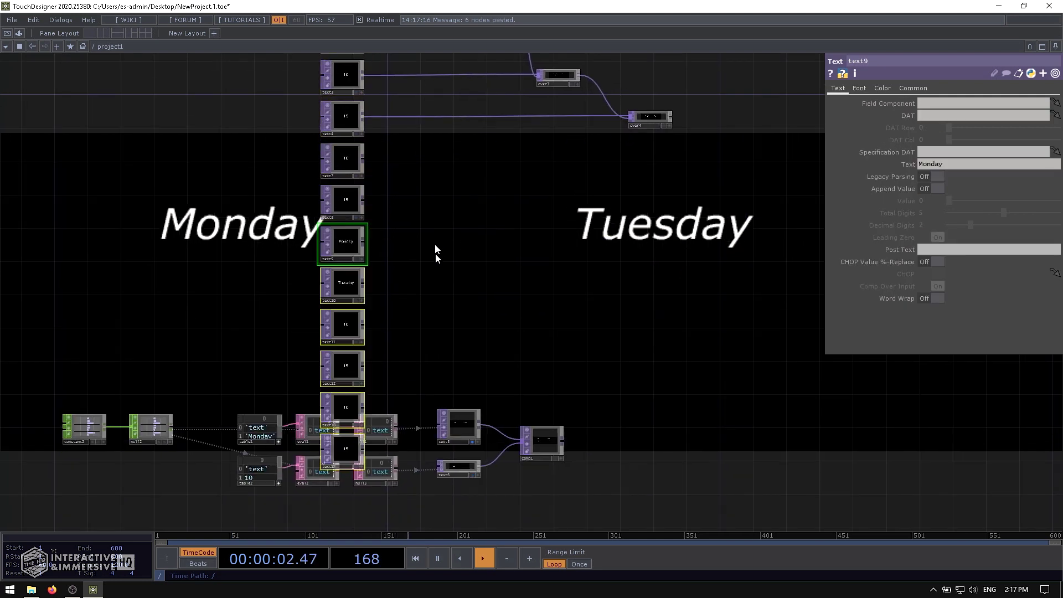
click(208, 83)
drag(260, 153, 260, 313)
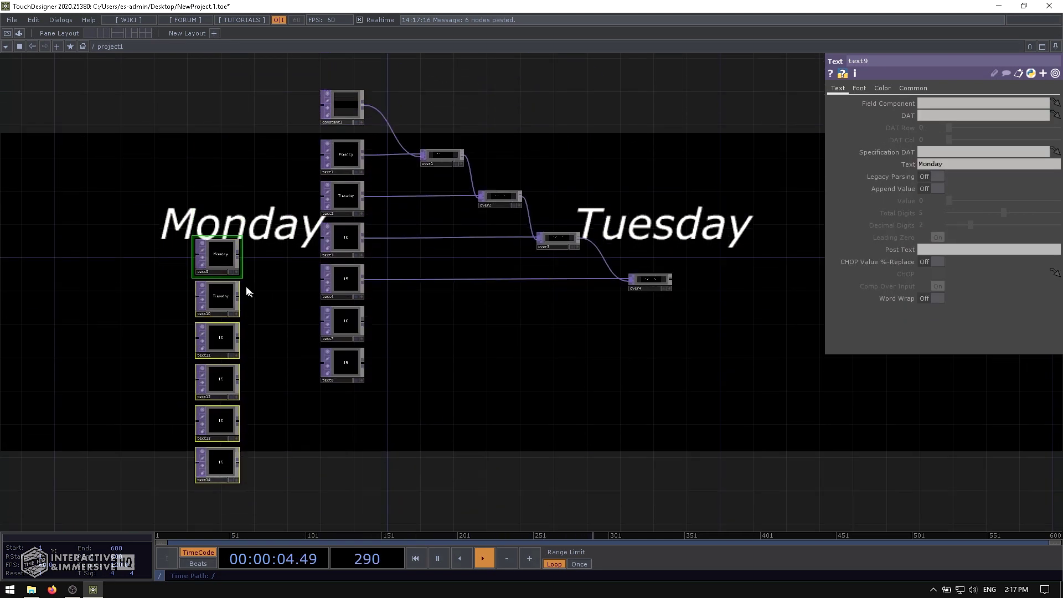
drag(229, 261, 254, 165)
key(ctrl+v)
click(175, 163)
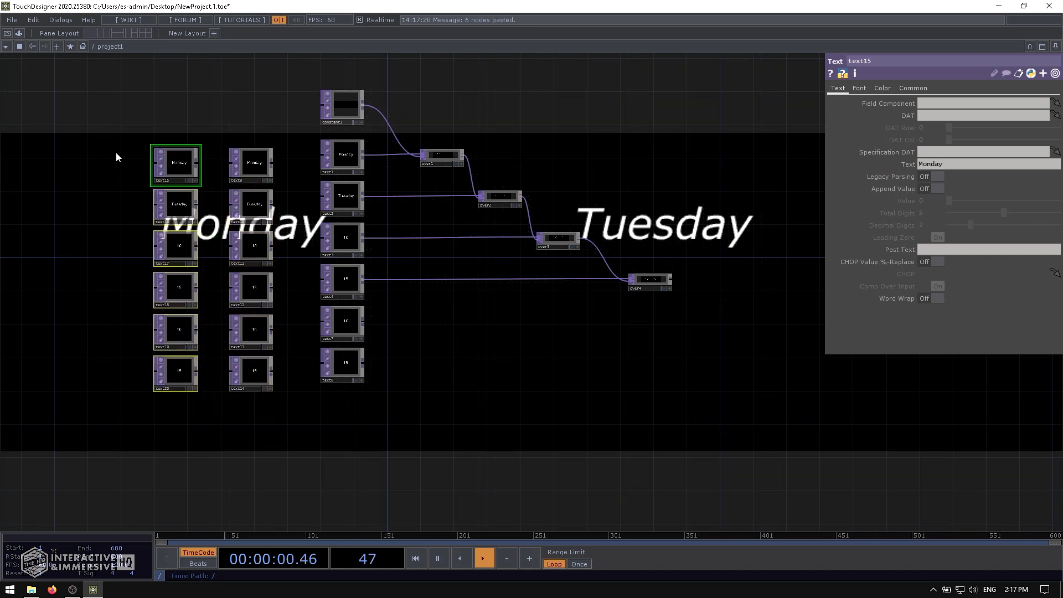
- Duplicate the first, third and fifth Text TOPs of the leftmost column and place the copies further left
click(175, 153)
shift+click(176, 248)
shift+click(182, 328)
key(ctrl+c)
key(ctrl+v)
click(92, 164)
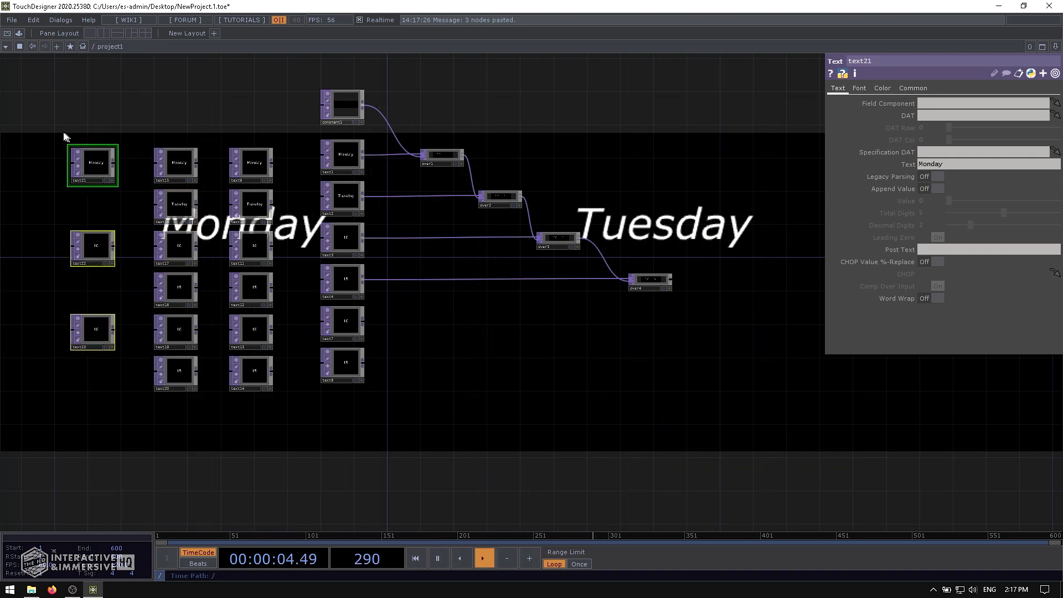
- Select over4, the last Over TOP in the chain of composited Text TOPs
drag(358, 395, 357, 397)
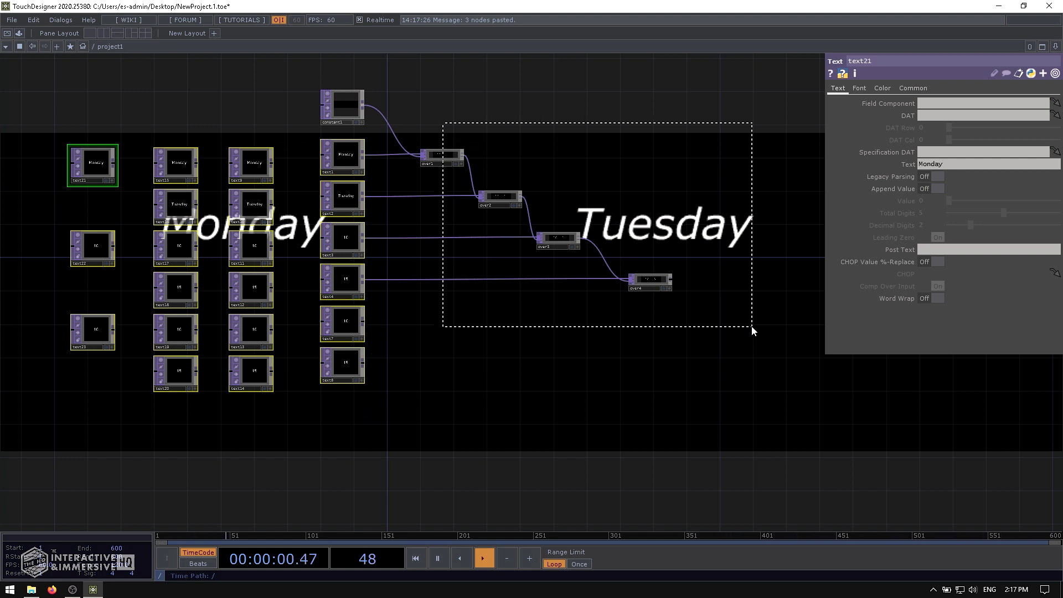
right_drag(751, 327, 750, 327)
click(654, 278)
- Add a row to table1 in the table-driven network and enter 'Wednesday' in its text column
drag(619, 307, 648, 87)
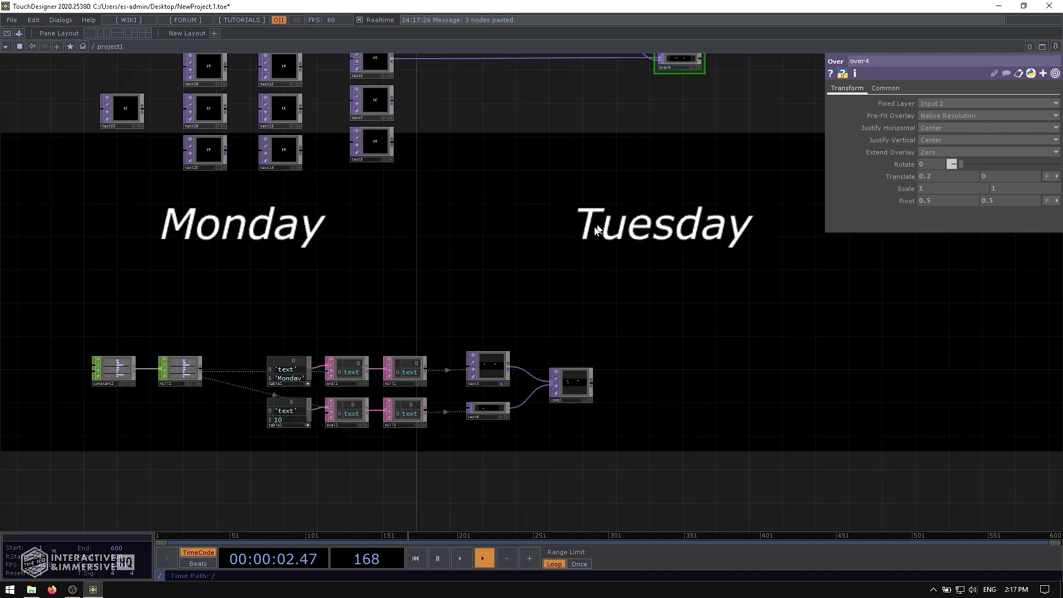
drag(296, 286, 370, 218)
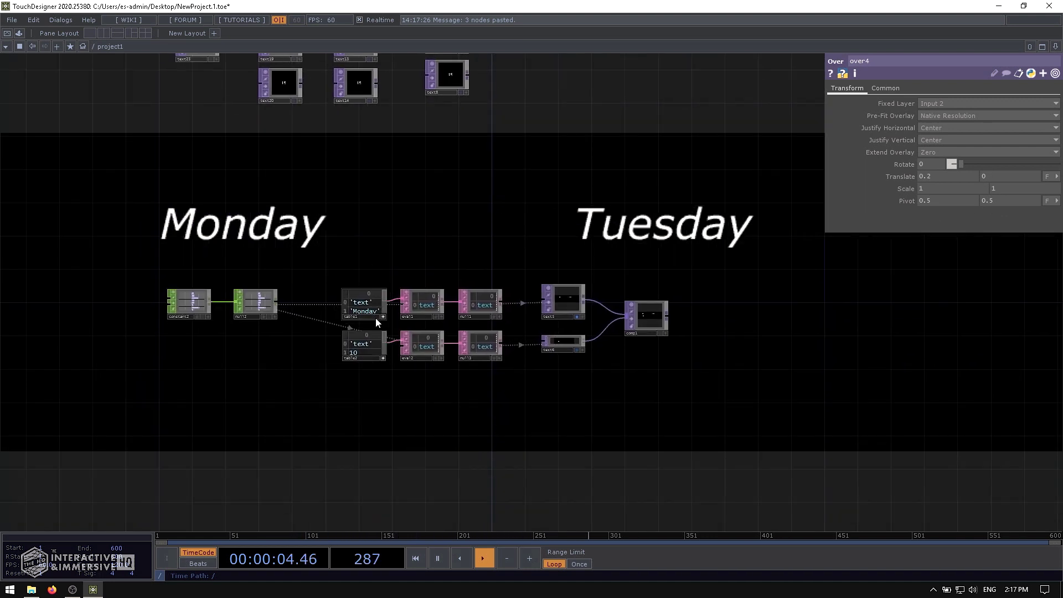
scroll(328, 324, up, 4)
scroll(327, 325, up, 3)
drag(327, 325, 252, 321)
right_click(371, 242)
click(382, 257)
click(334, 228)
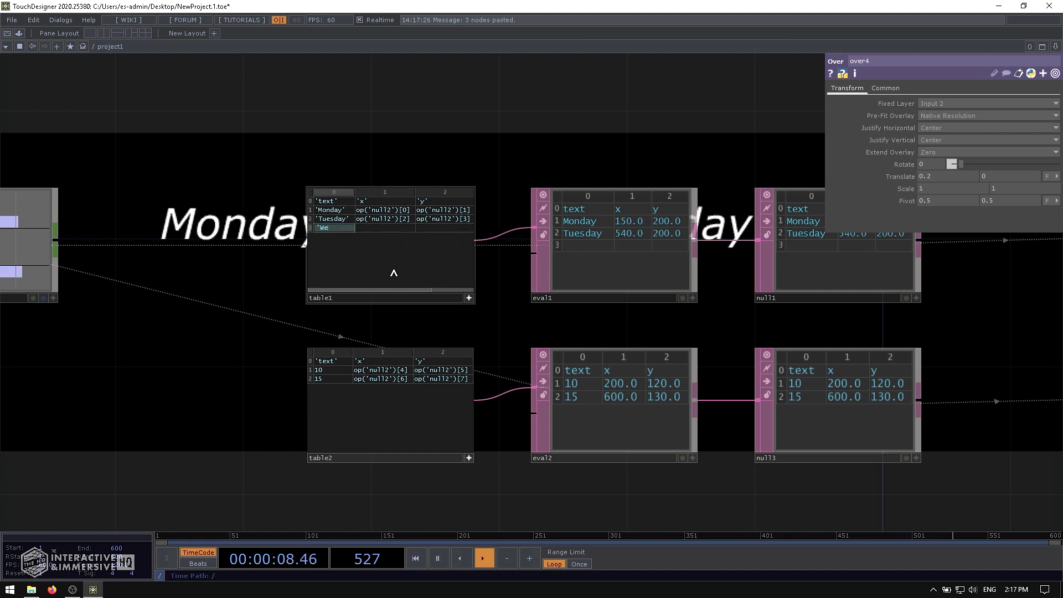
key(Tab)
click(445, 230)
click(395, 229)
- Add another row to table1 and enter 'Thursday' in its text column
right_click(375, 252)
click(395, 263)
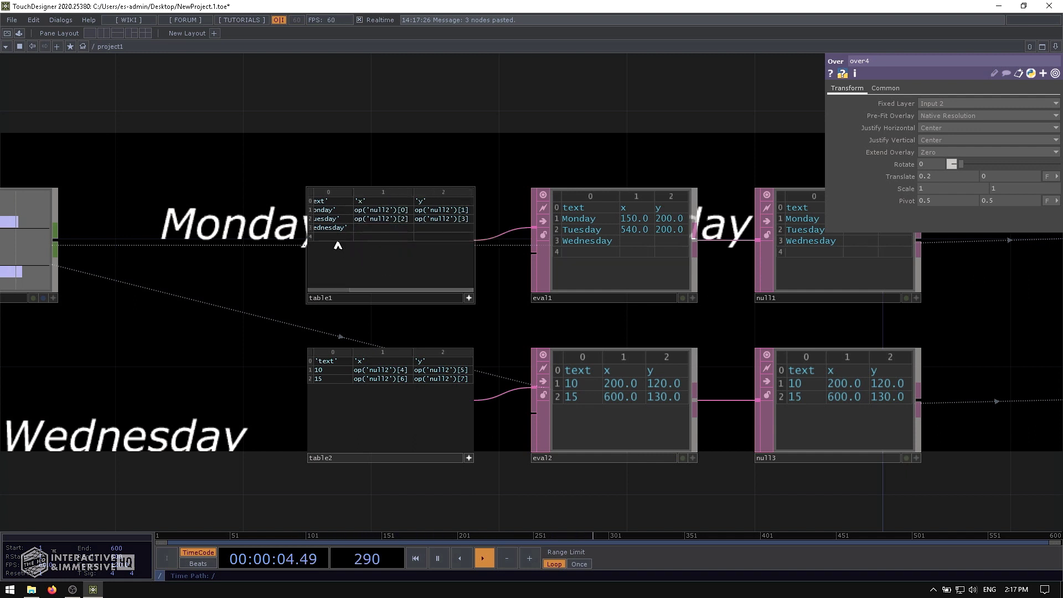
click(336, 237)
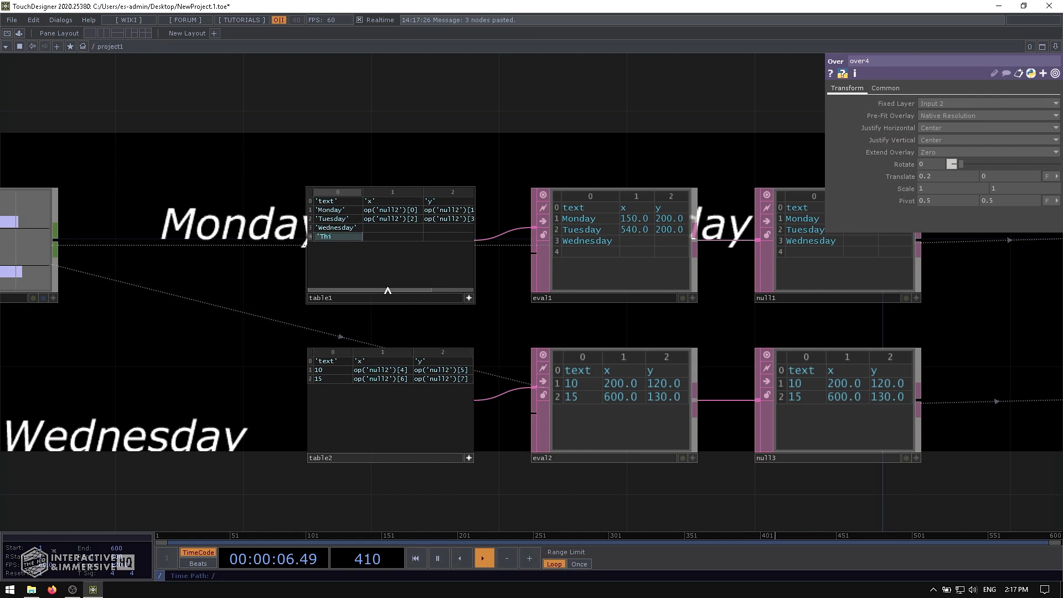
key(Return)
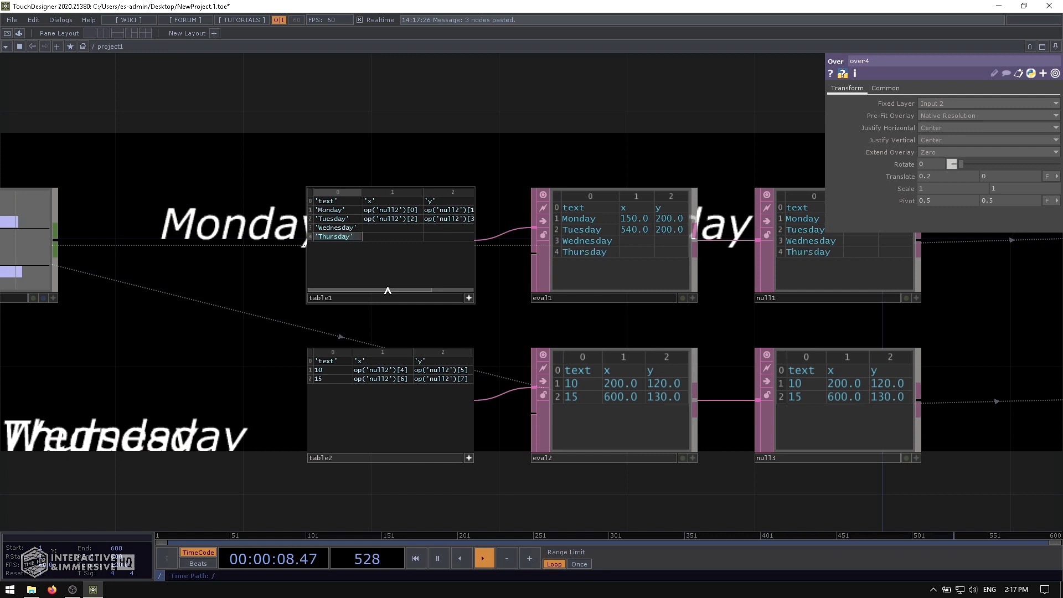
- Add a row to table2 and enter 20 in its text column
right_click(343, 421)
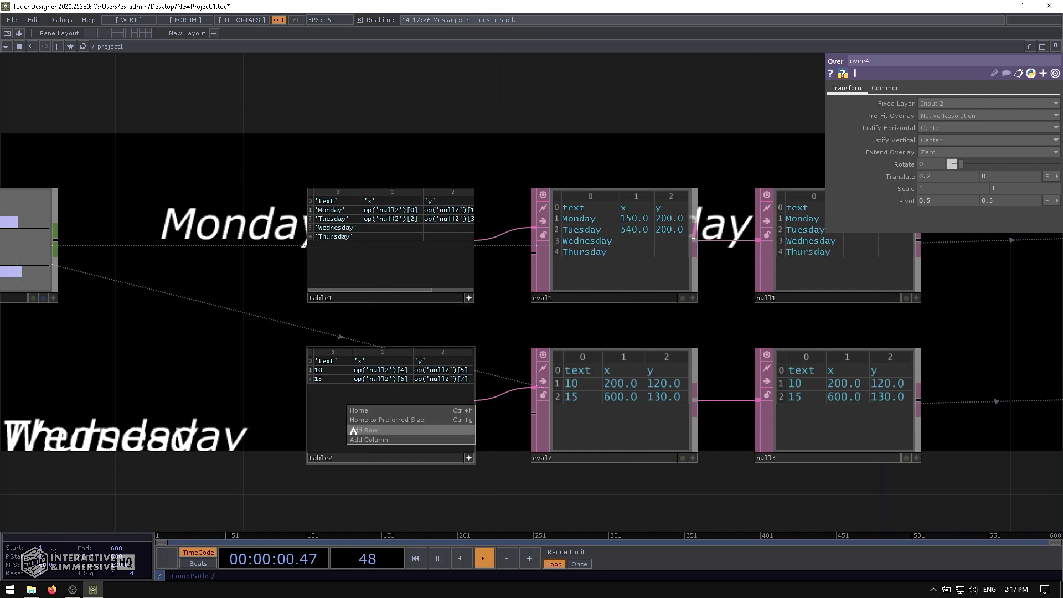
click(354, 431)
click(322, 388)
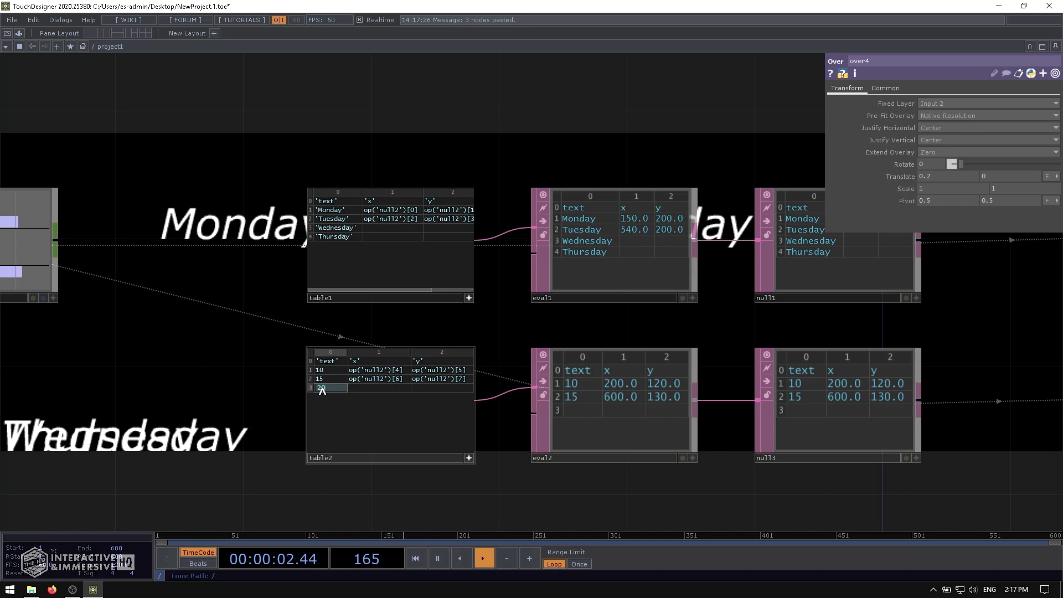
text(20)
key(Return)
- Add a fourth data row to table2 and enter 30 in its text column
right_click(310, 411)
click(327, 429)
click(326, 396)
text(30)
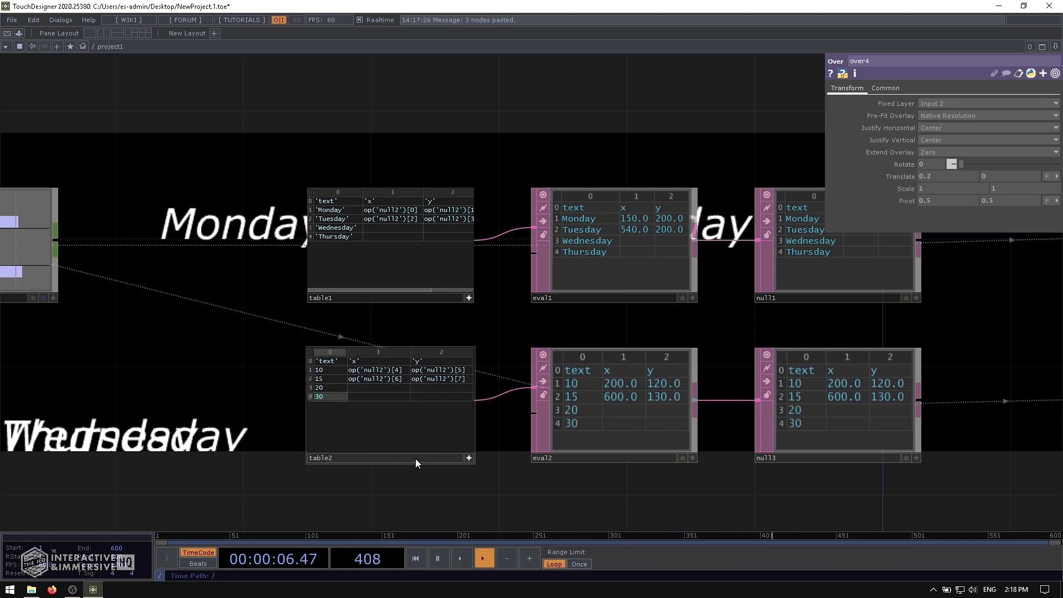
click(369, 388)
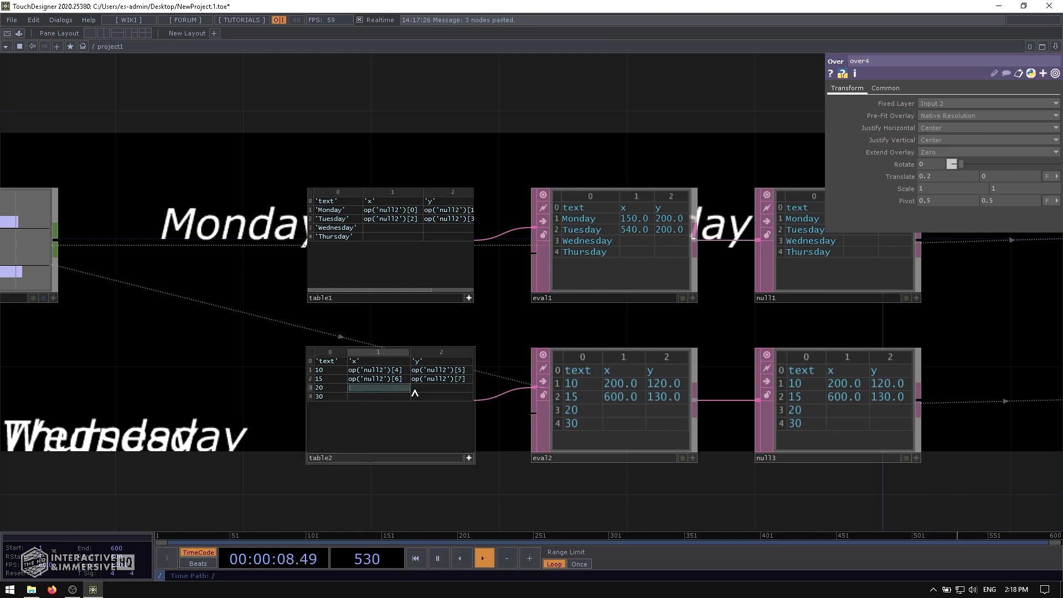
- Examine how the added table rows are rendered in text5, text6 and comp1
drag(149, 276, 88, 252)
middle_drag(173, 243, 262, 325)
double_click(557, 263)
drag(538, 245, 536, 234)
scroll(531, 237, up, 5)
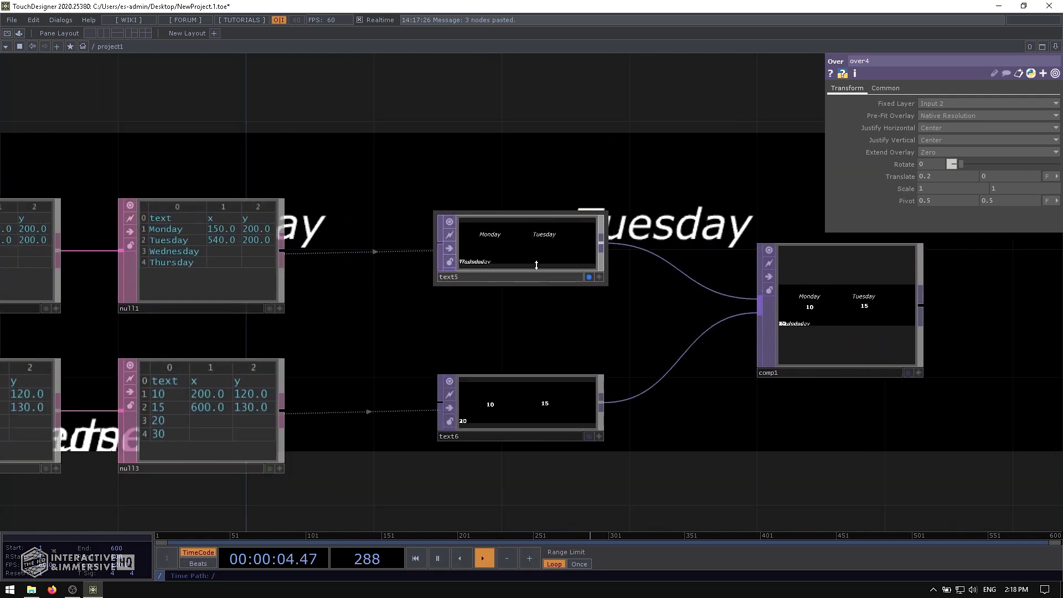